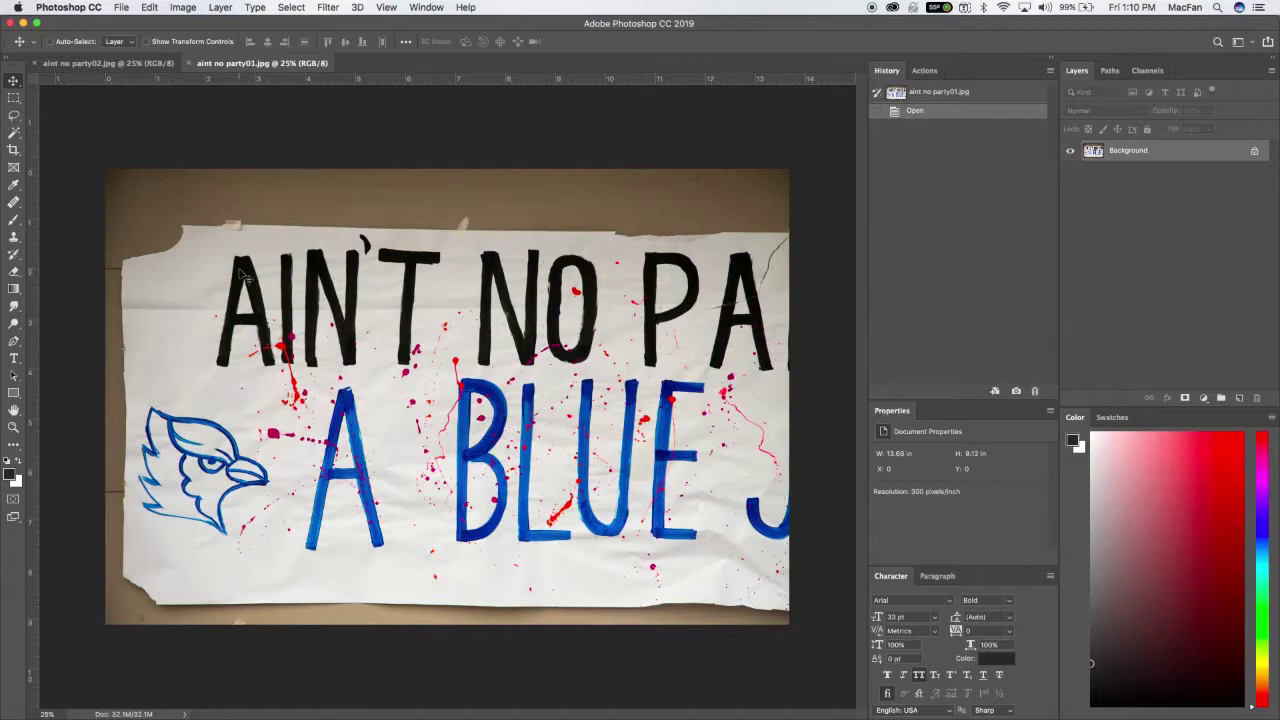
# Step: Copy the party01 photo into party02 as Layer 1 and unlock the Background as Layer 0
pyautogui.moveTo(234, 265); pyautogui.dragTo(238, 385)
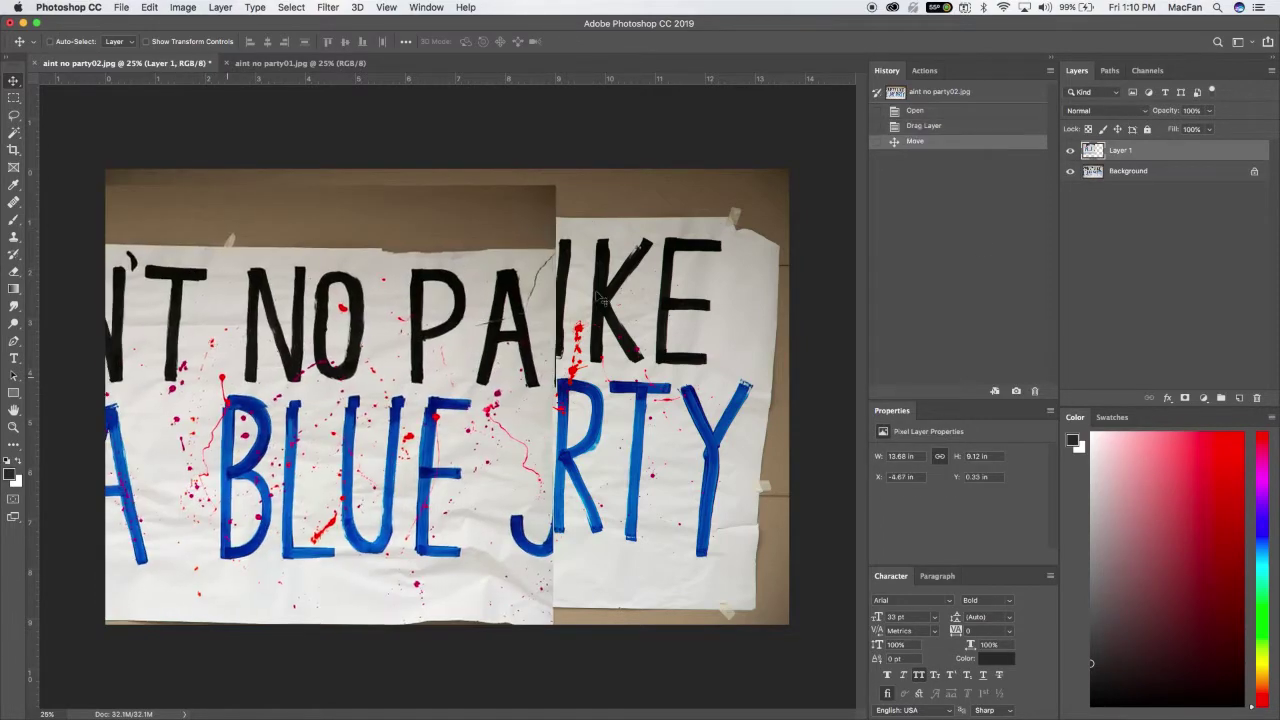
pyautogui.click(1177, 173)
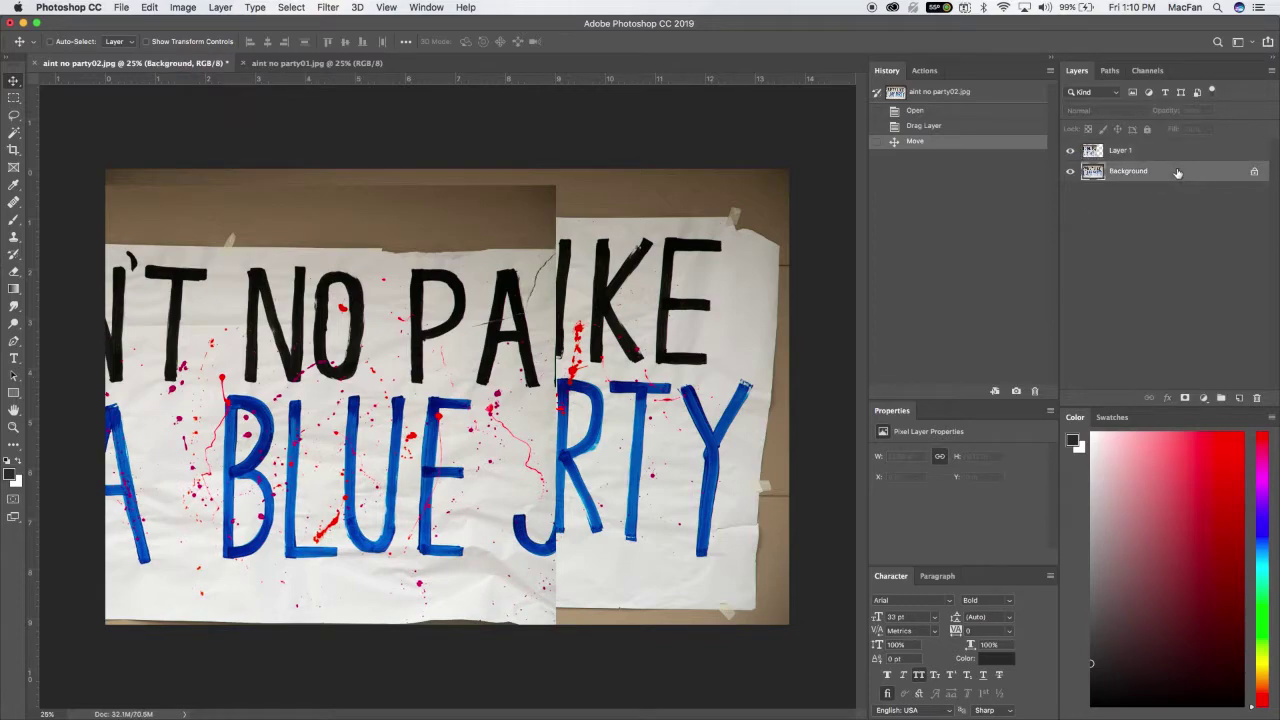
pyautogui.doubleClick(1177, 173)
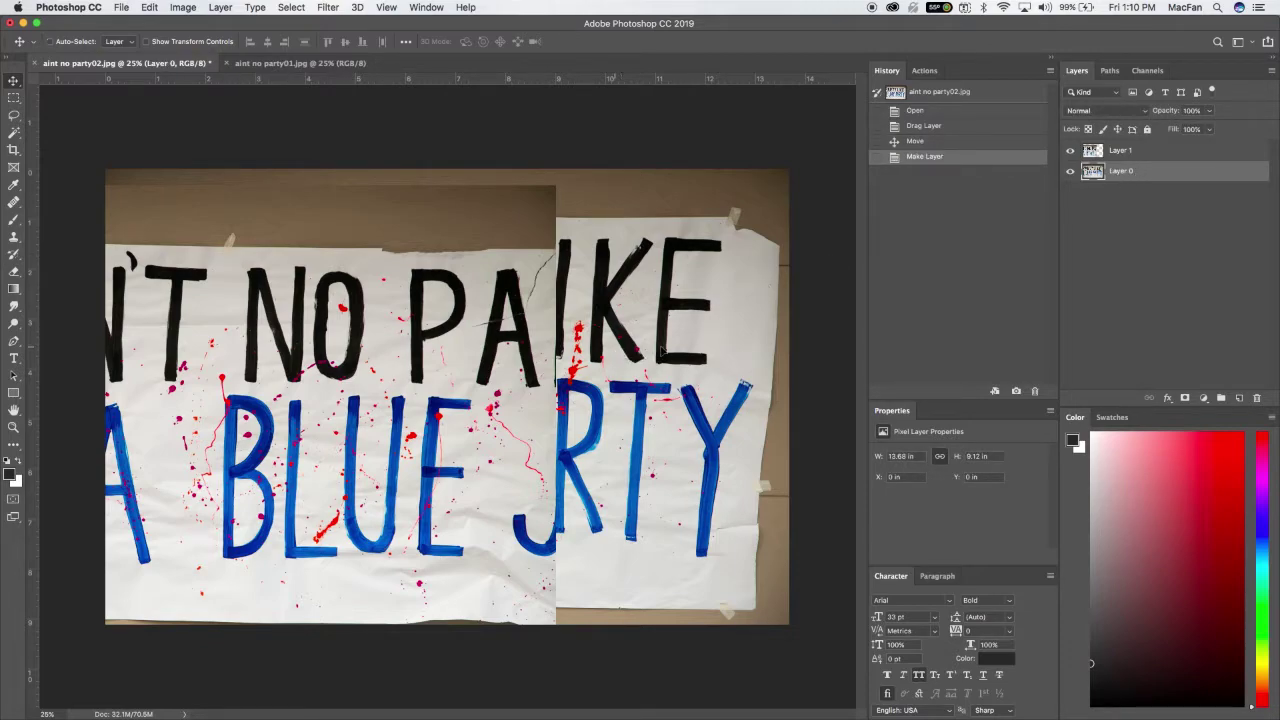
# Step: Shift Layer 0 right and drag Layer 1 left over it so the lettering overlaps
pyautogui.moveTo(750, 348); pyautogui.dragTo(815, 322)
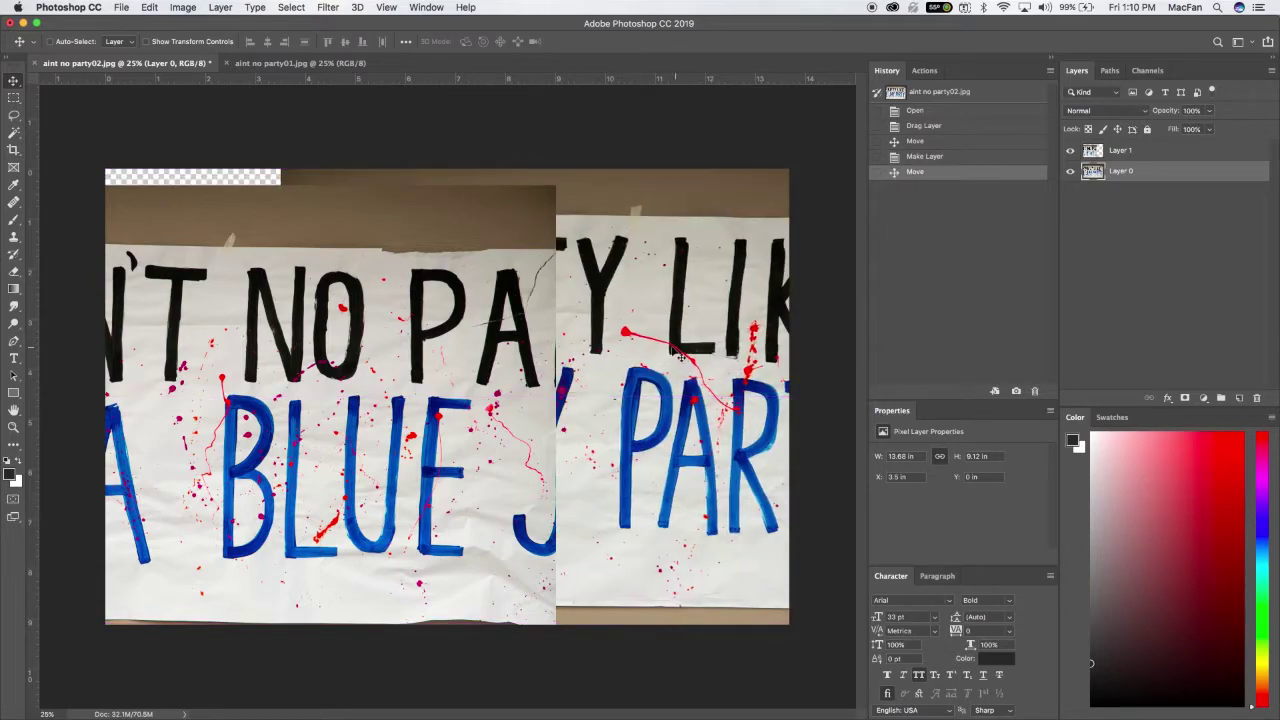
pyautogui.moveTo(705, 350); pyautogui.dragTo(740, 335)
pyautogui.keyDown('super'); pyautogui.click(508, 368); pyautogui.keyUp('super')
pyautogui.moveTo(505, 368); pyautogui.dragTo(410, 337)
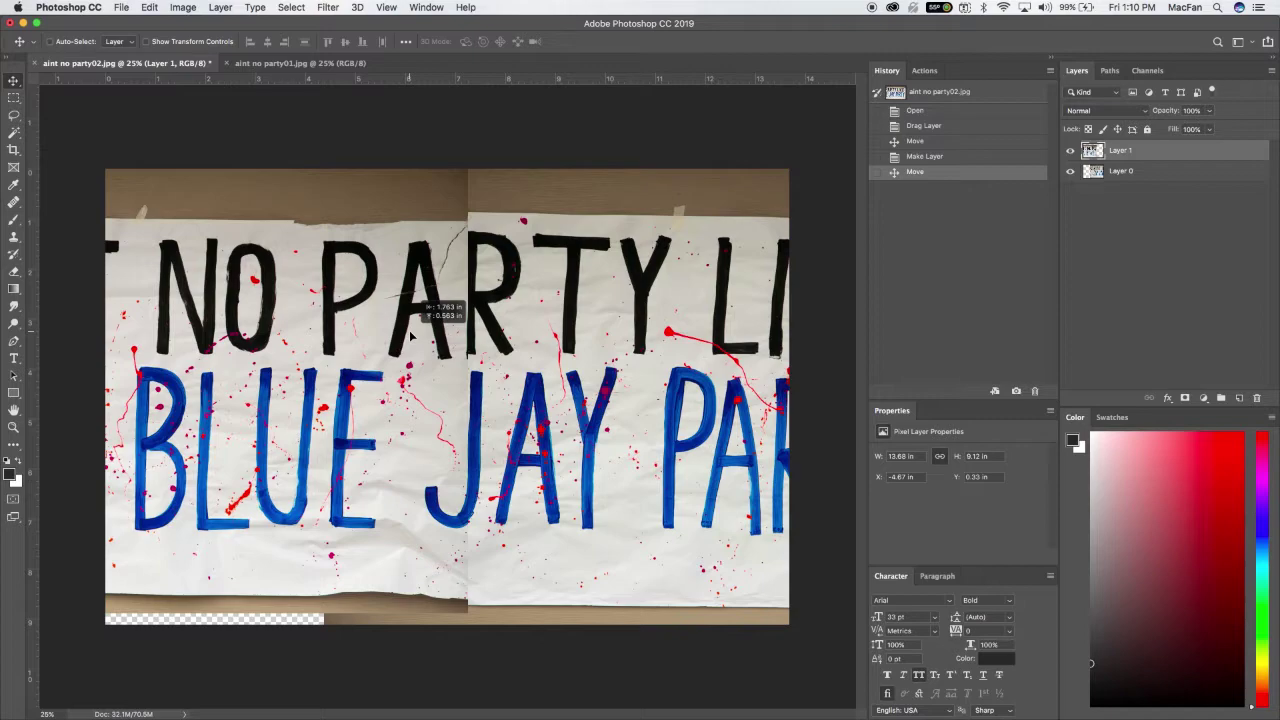
pyautogui.moveTo(410, 337); pyautogui.dragTo(417, 341)
# Step: Nudge Layer 1 with arrow keys to X -6.45 in, Y -0.26 in to align the text
pyautogui.press('Left')
pyautogui.press('Left')
pyautogui.press('Left')
pyautogui.press('Left')
pyautogui.press('Left')
pyautogui.press('Left')
pyautogui.press('Left')
pyautogui.press('Left')
pyautogui.press('Left')
pyautogui.press('Left')
pyautogui.press('Left')
pyautogui.press('Left')
pyautogui.press('Left')
pyautogui.press('Left')
pyautogui.press('Left')
pyautogui.press('Left')
pyautogui.press('Left')
pyautogui.press('Left')
pyautogui.press('Left')
pyautogui.press('Left')
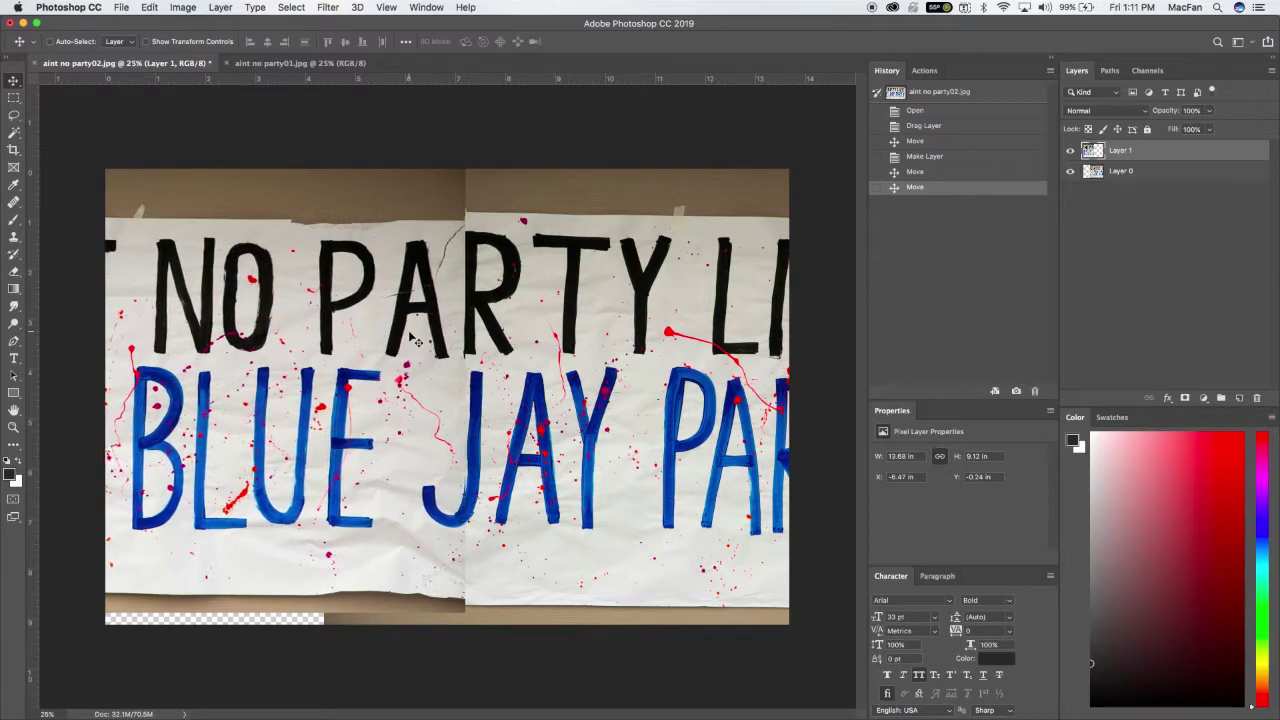
pyautogui.press('Right')
pyautogui.press('Right')
pyautogui.press('Right')
pyautogui.press('Right')
pyautogui.press('Right')
pyautogui.press('Right')
pyautogui.press('Right')
pyautogui.press('Right')
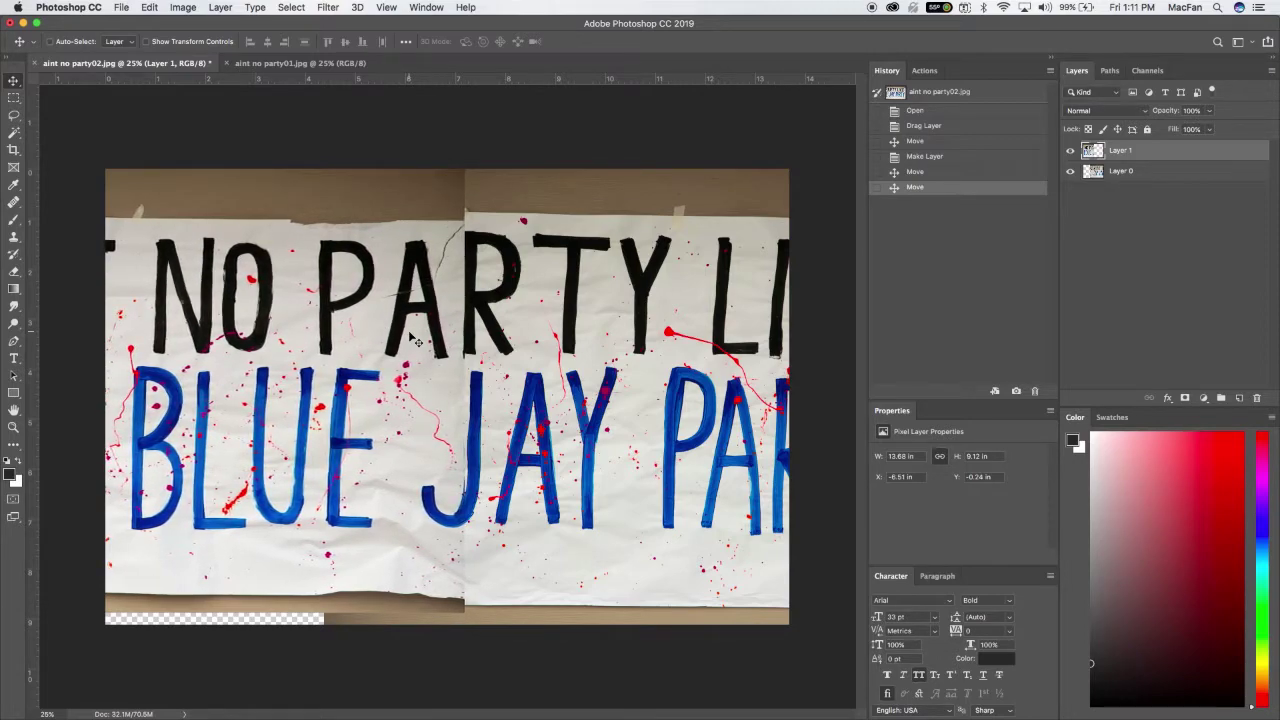
pyautogui.press('Right')
pyautogui.press('Right')
pyautogui.press('Right')
pyautogui.press('Right')
pyautogui.press('Right')
pyautogui.press('Right')
pyautogui.press('Right')
pyautogui.press('Right')
pyautogui.press('Right')
pyautogui.press('Right')
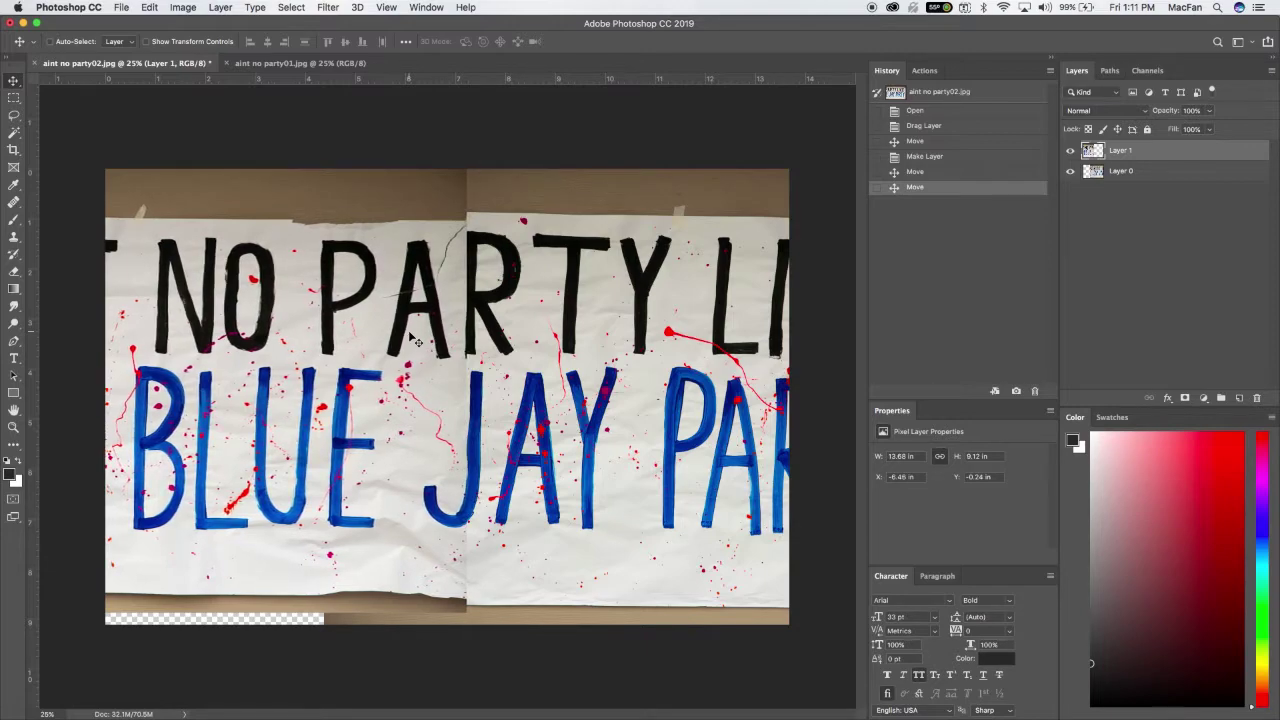
pyautogui.press('Left')
pyautogui.press('Left')
pyautogui.press('Left')
pyautogui.press('Left')
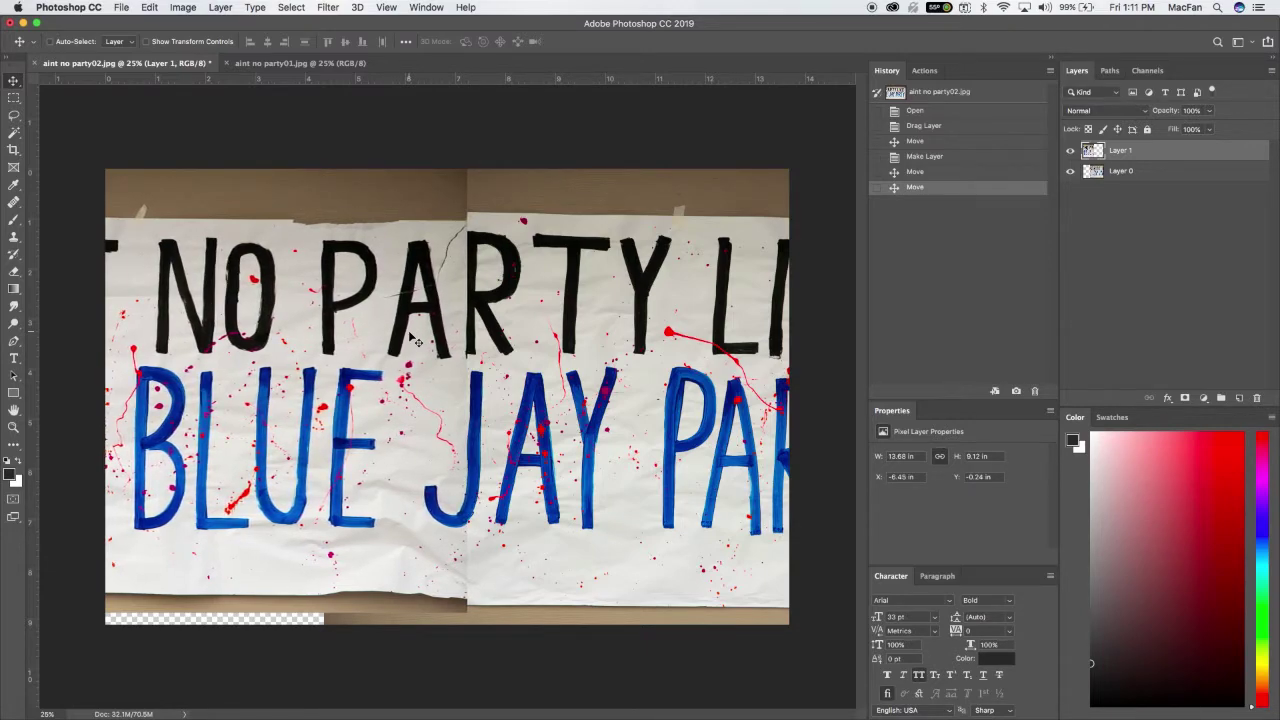
pyautogui.press('Down')
pyautogui.press('Down')
pyautogui.press('Down')
pyautogui.press('Down')
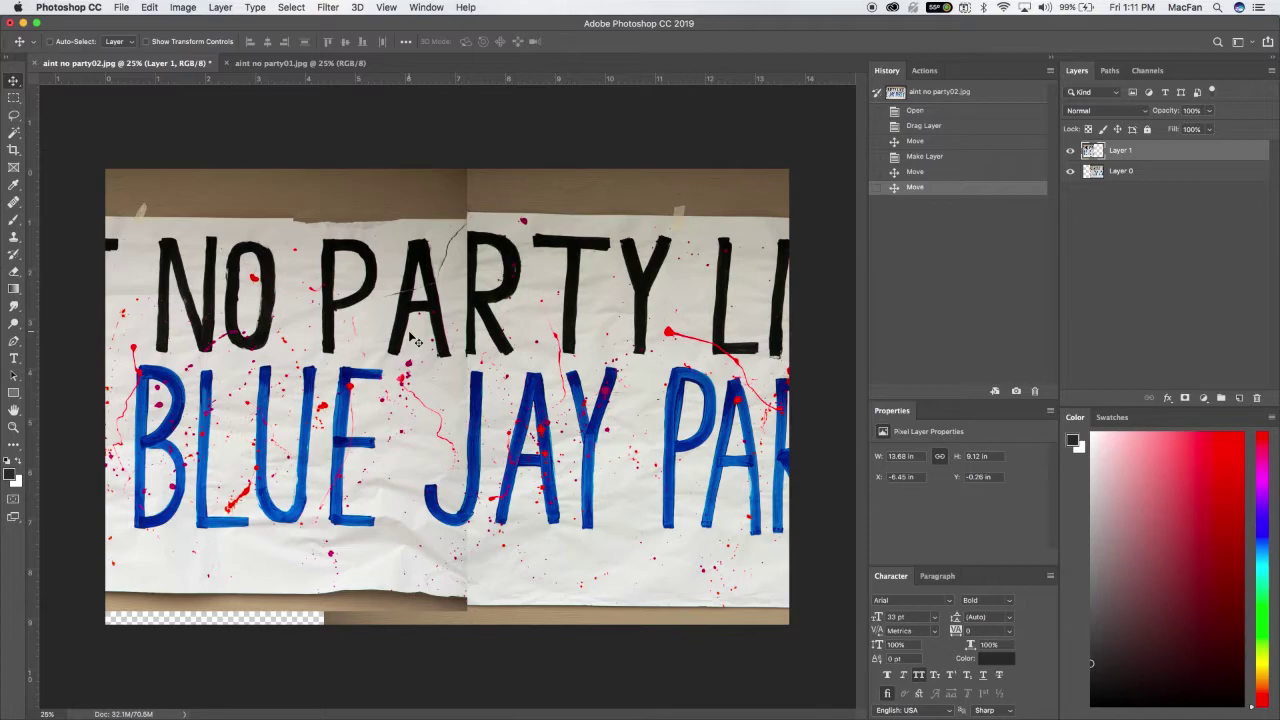
# Step: Set Layer 1 to Difference blending, then scale it to 103.52% and shift it to X -6.93 in
pyautogui.click(1134, 112)
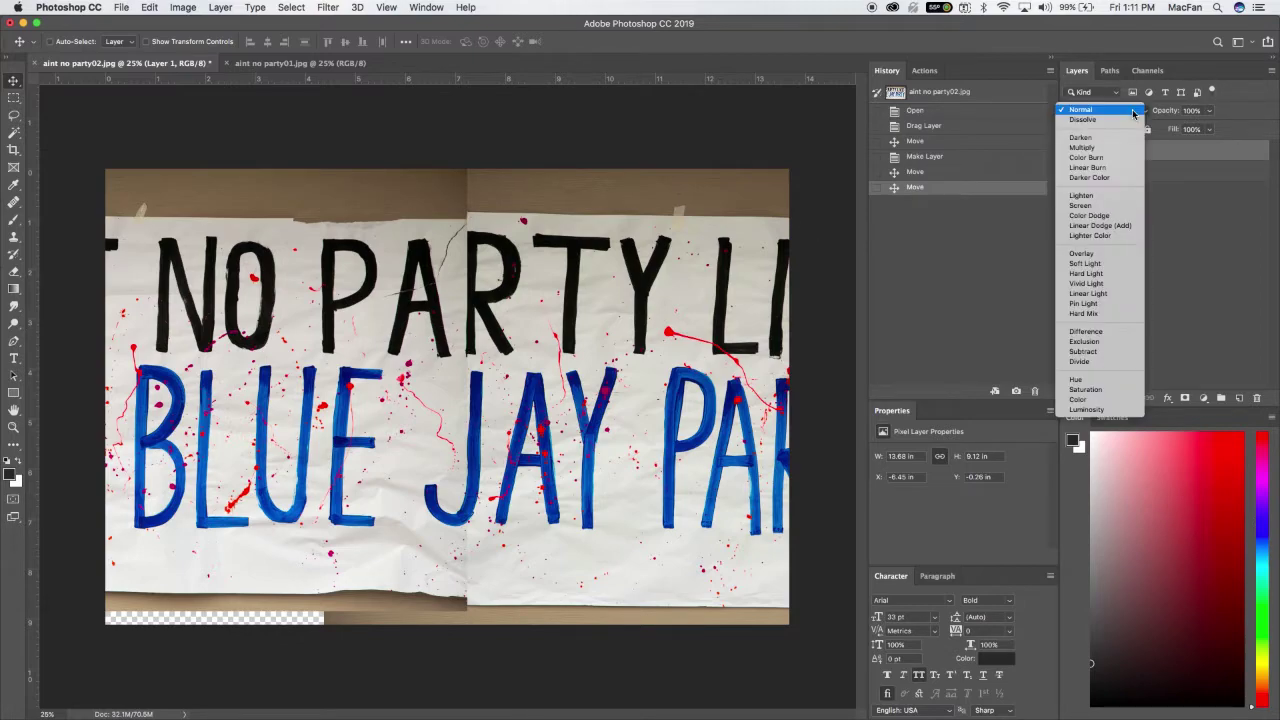
pyautogui.click(1086, 332)
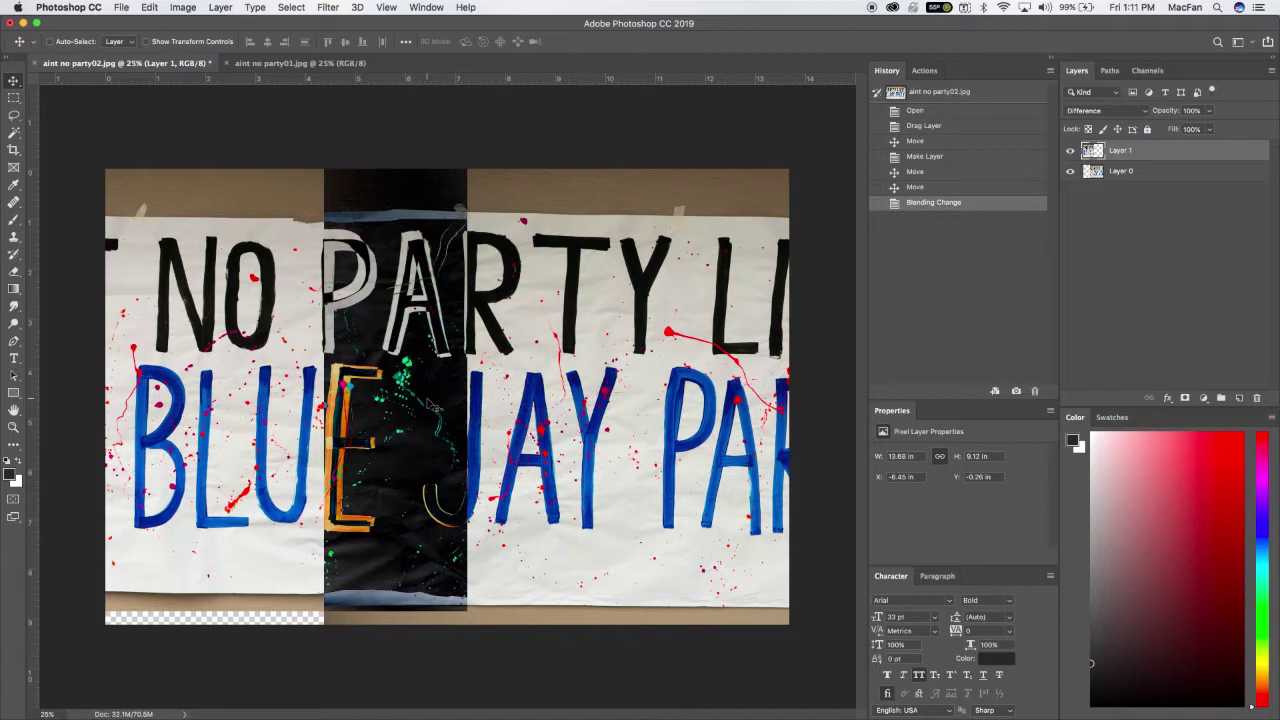
pyautogui.press('super')
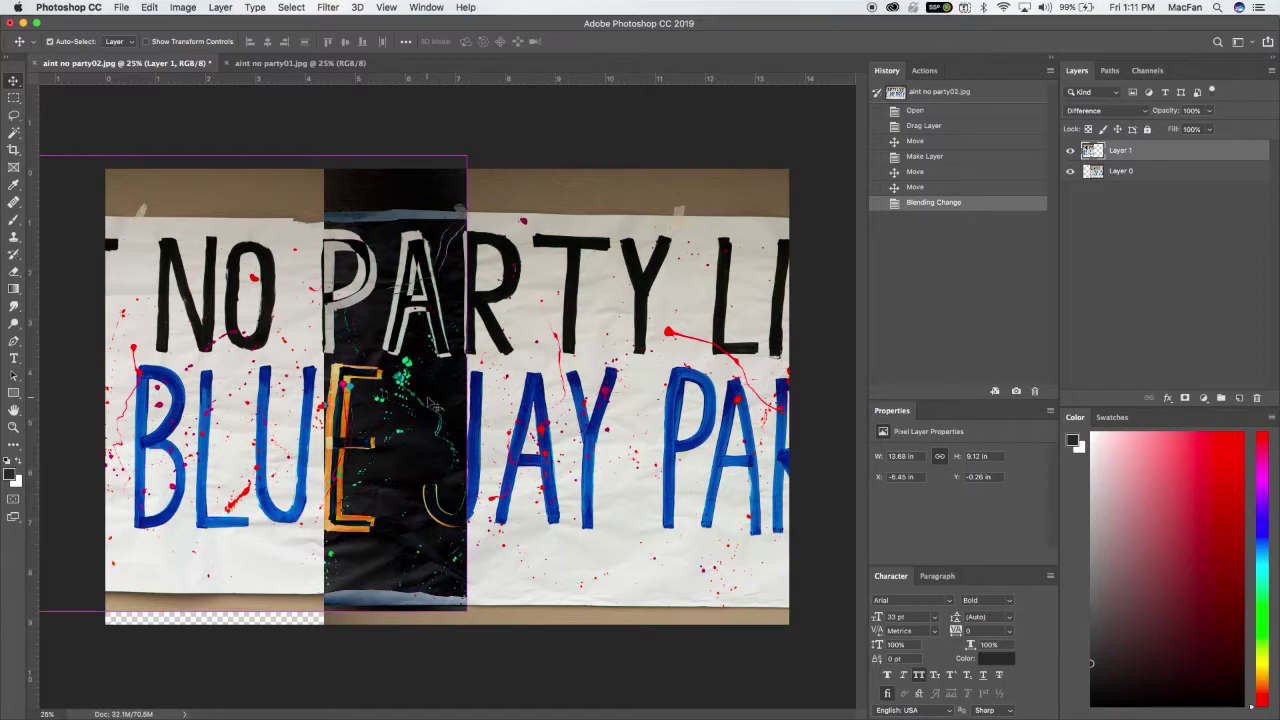
pyautogui.press('super+t')
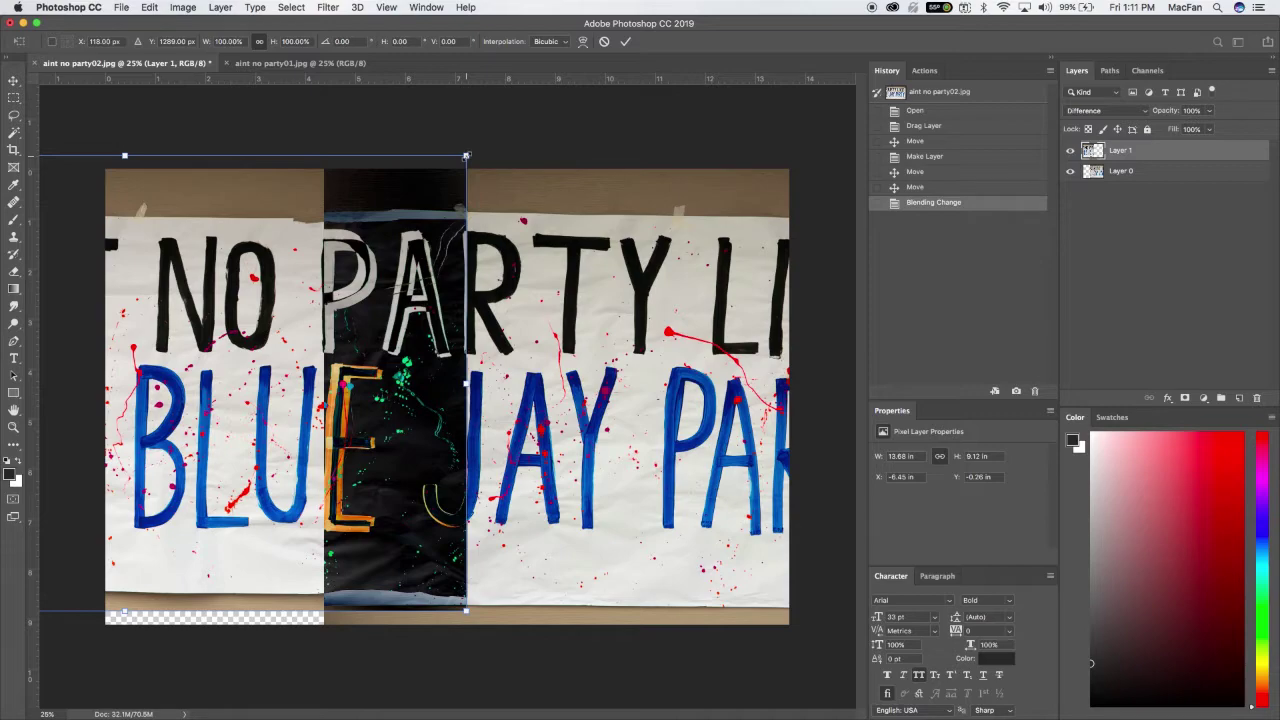
pyautogui.moveTo(465, 157); pyautogui.dragTo(484, 142)
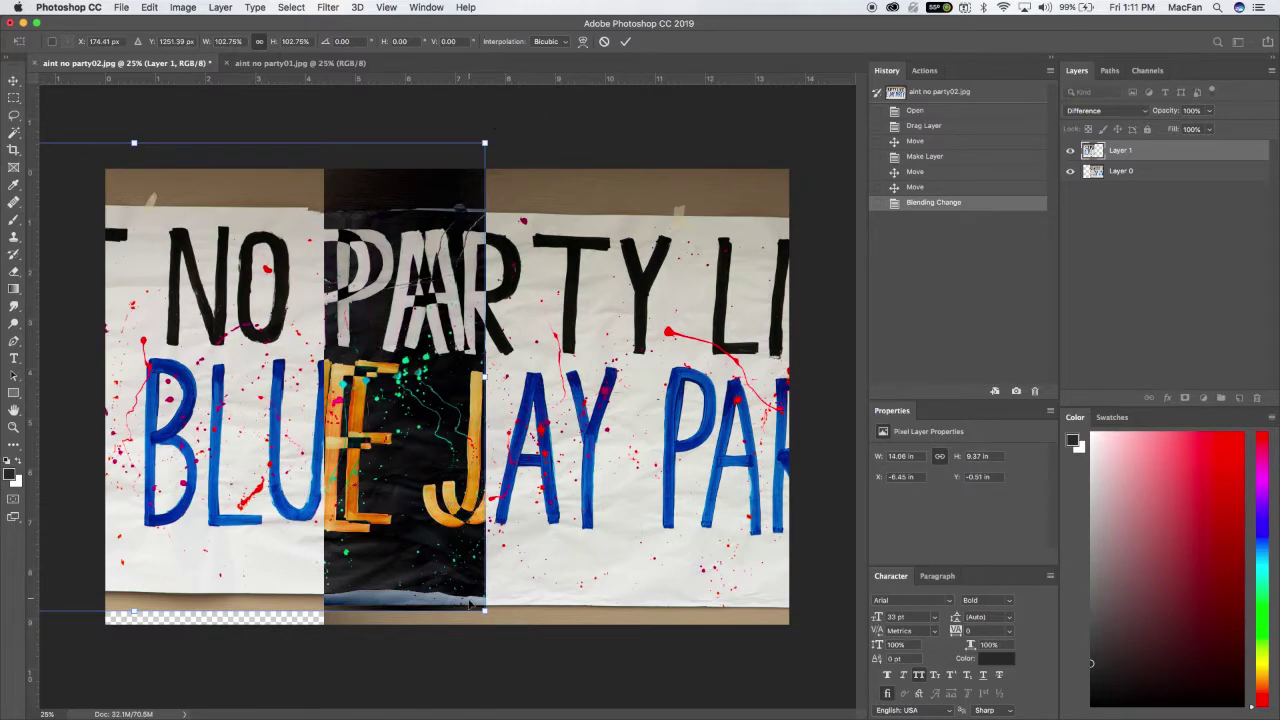
pyautogui.moveTo(487, 613); pyautogui.dragTo(486, 612)
pyautogui.moveTo(437, 483); pyautogui.dragTo(420, 482)
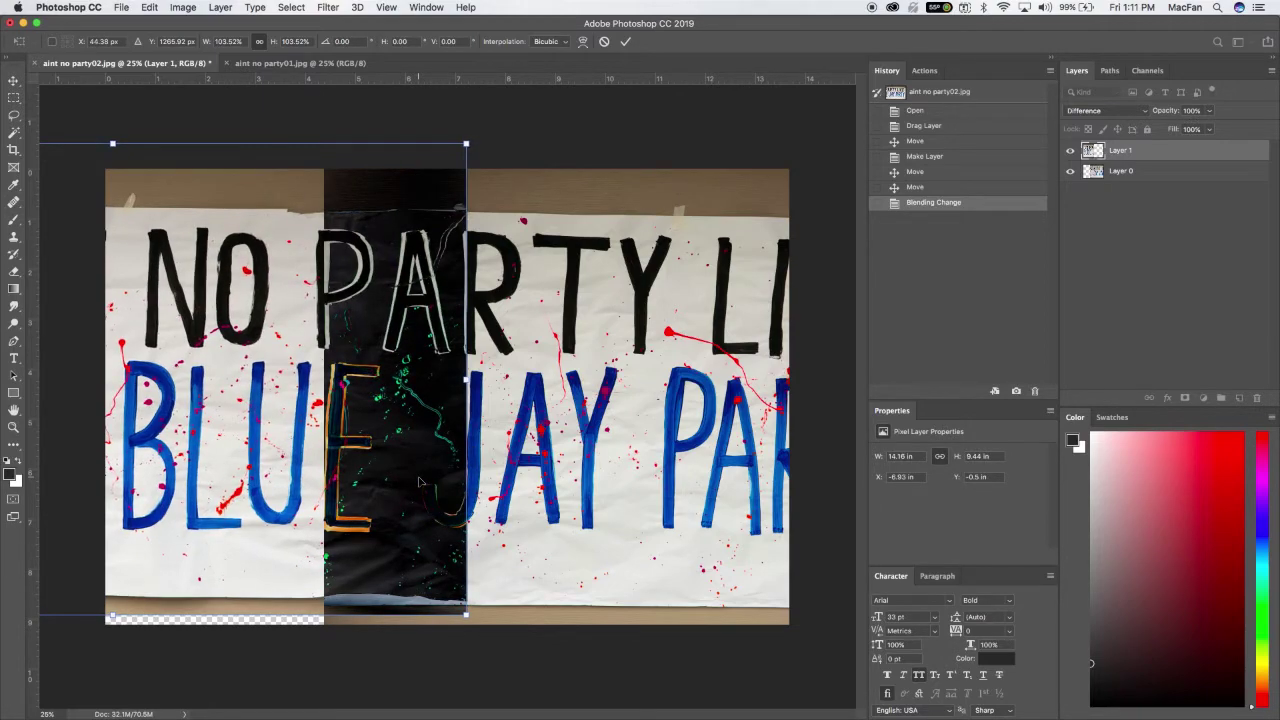
# Step: Rotate Layer 1 by 0.11° using relative positioning, nudge it left to X -7.02 in, and commit
pyautogui.click(139, 42)
pyautogui.click(342, 42)
pyautogui.press('Up')
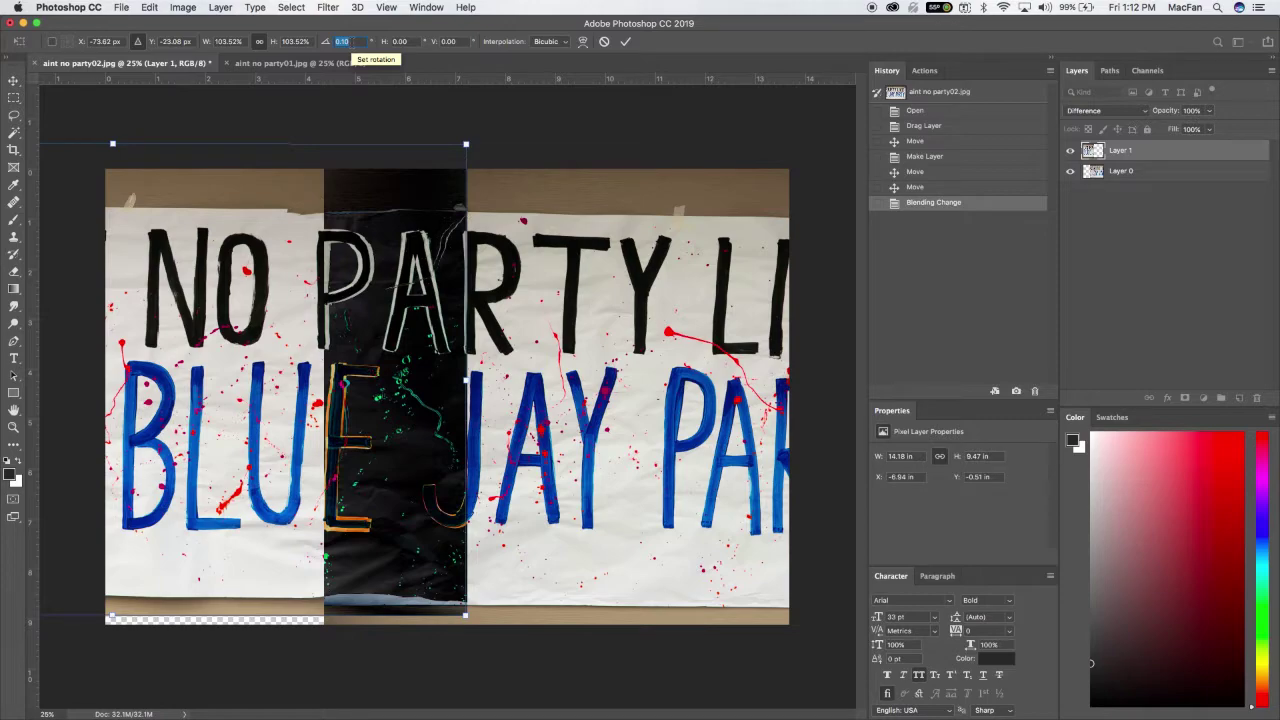
pyautogui.press('Up')
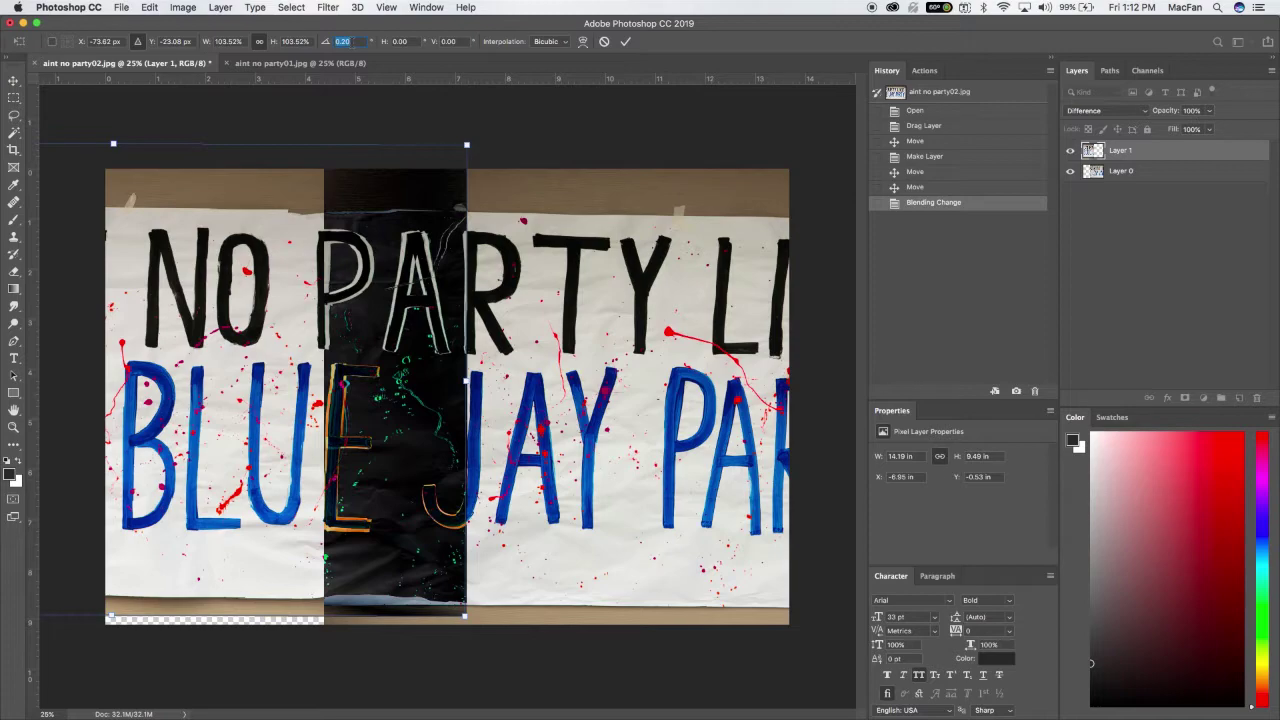
pyautogui.press('Up')
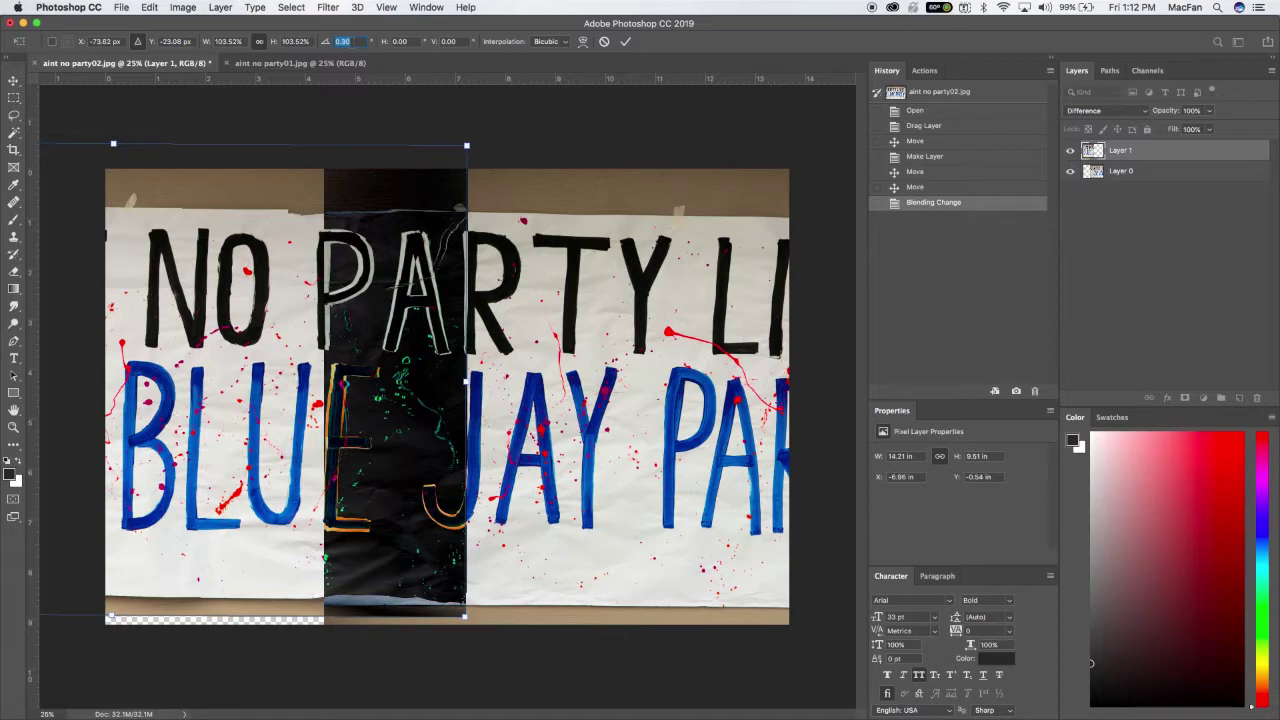
pyautogui.press('Up')
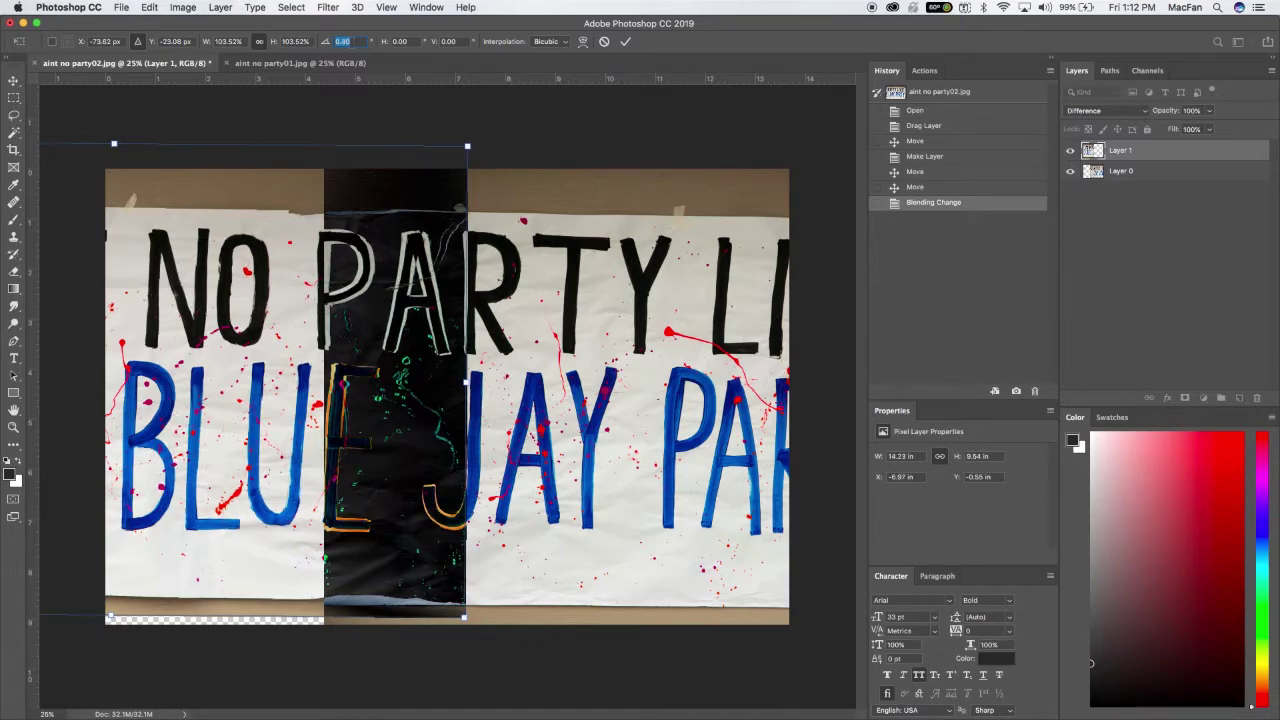
pyautogui.press('Down')
pyautogui.press('Down')
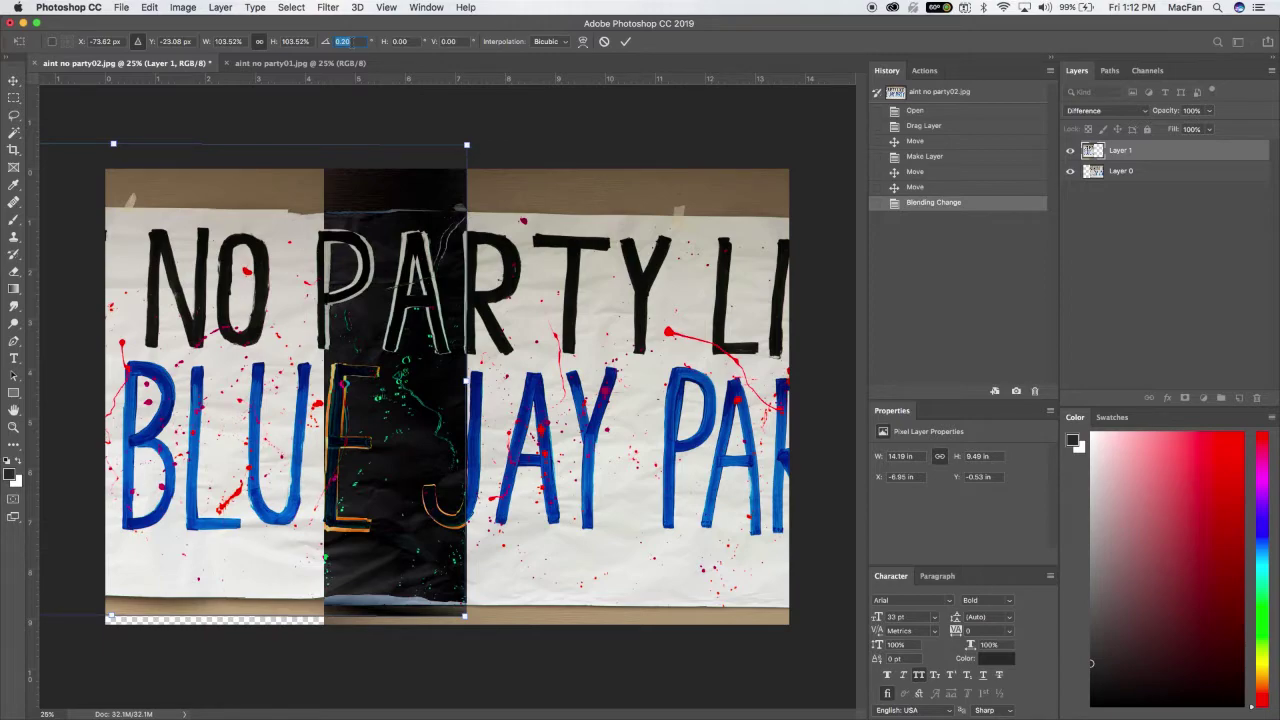
pyautogui.press('Down')
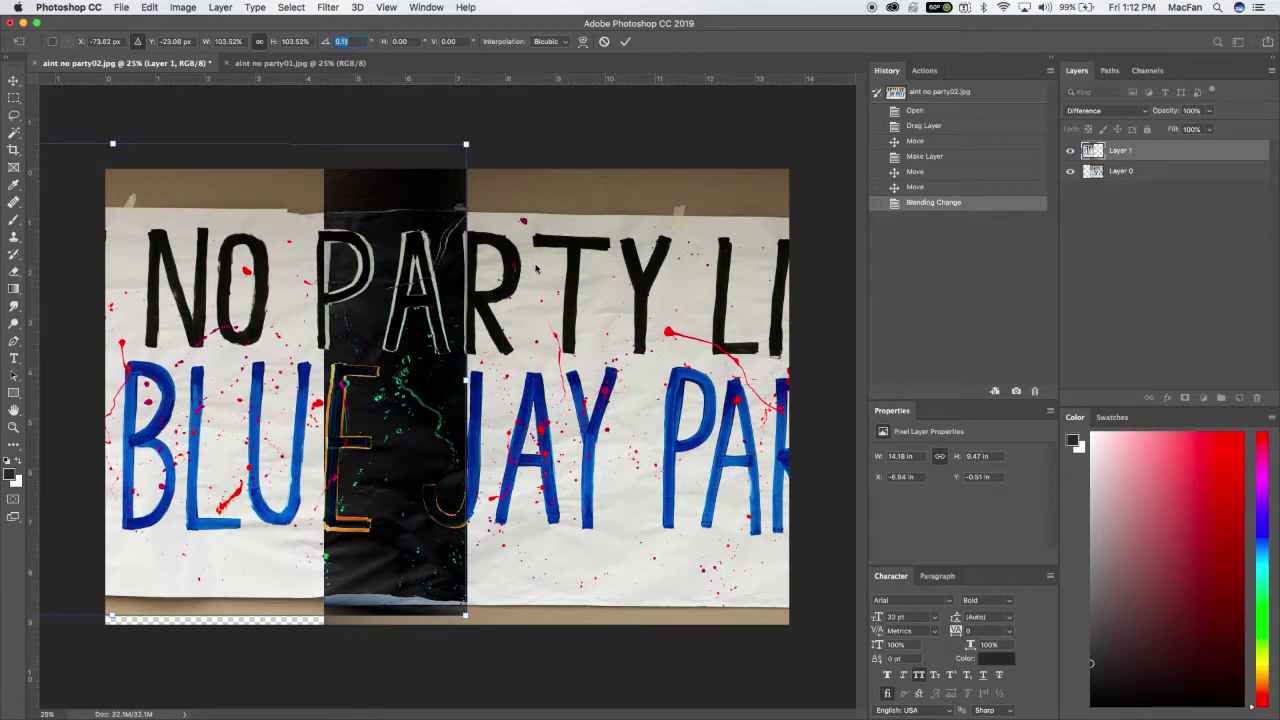
pyautogui.press('Return')
pyautogui.hotkey('shift', 'Left')
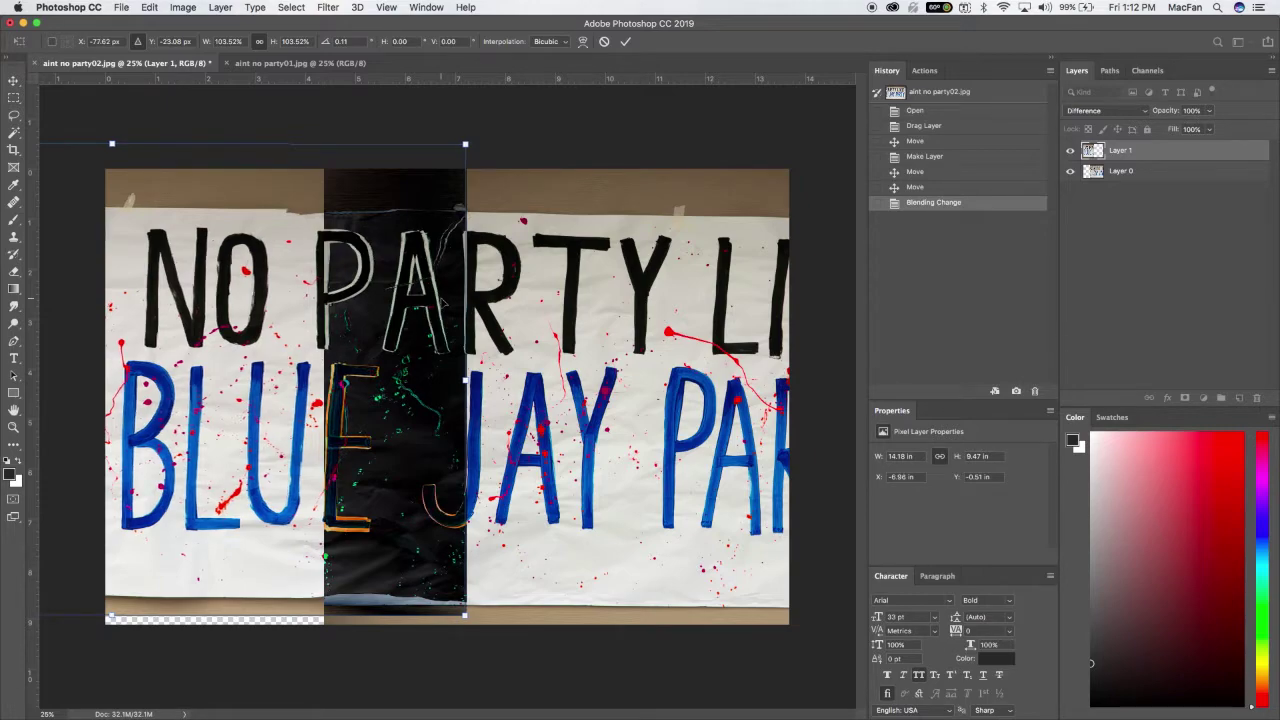
pyautogui.press('Left')
pyautogui.press('Left')
pyautogui.press('Left')
pyautogui.press('Left')
pyautogui.press('Left')
pyautogui.press('Left')
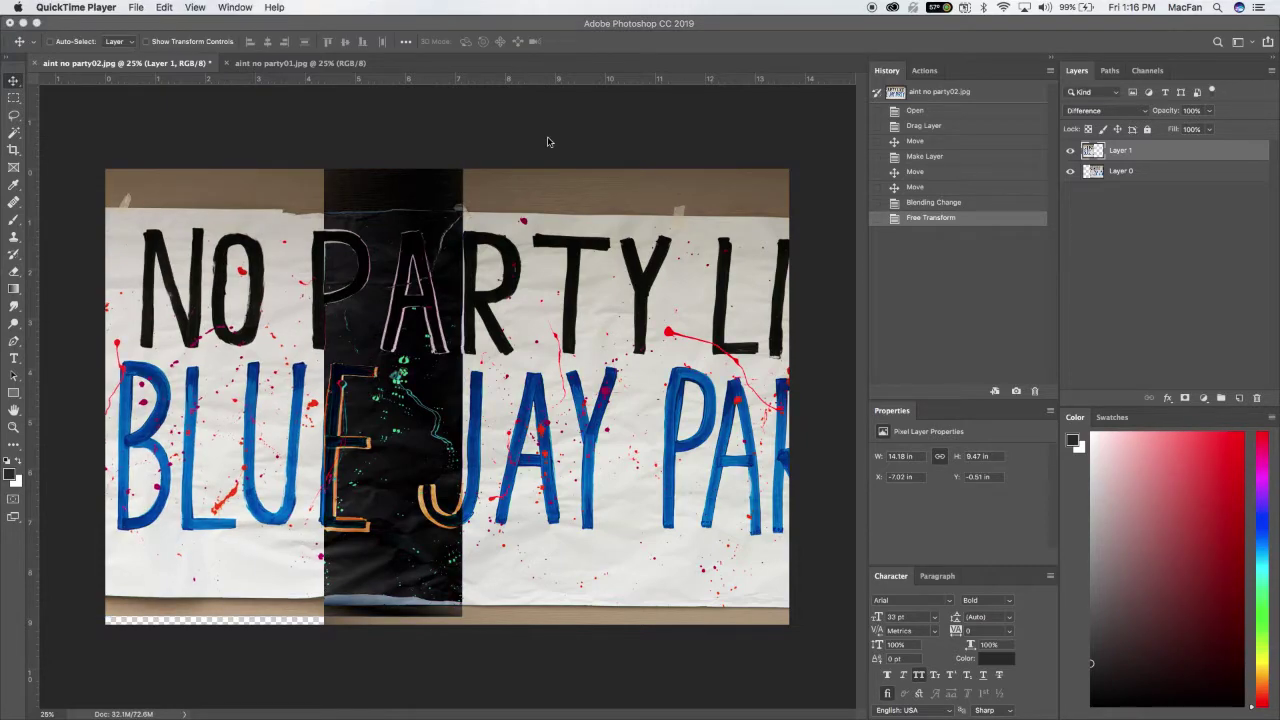
# Step: Begin a new transform on Layer 1, nudge it up, and show and move the reference point
pyautogui.click(508, 141)
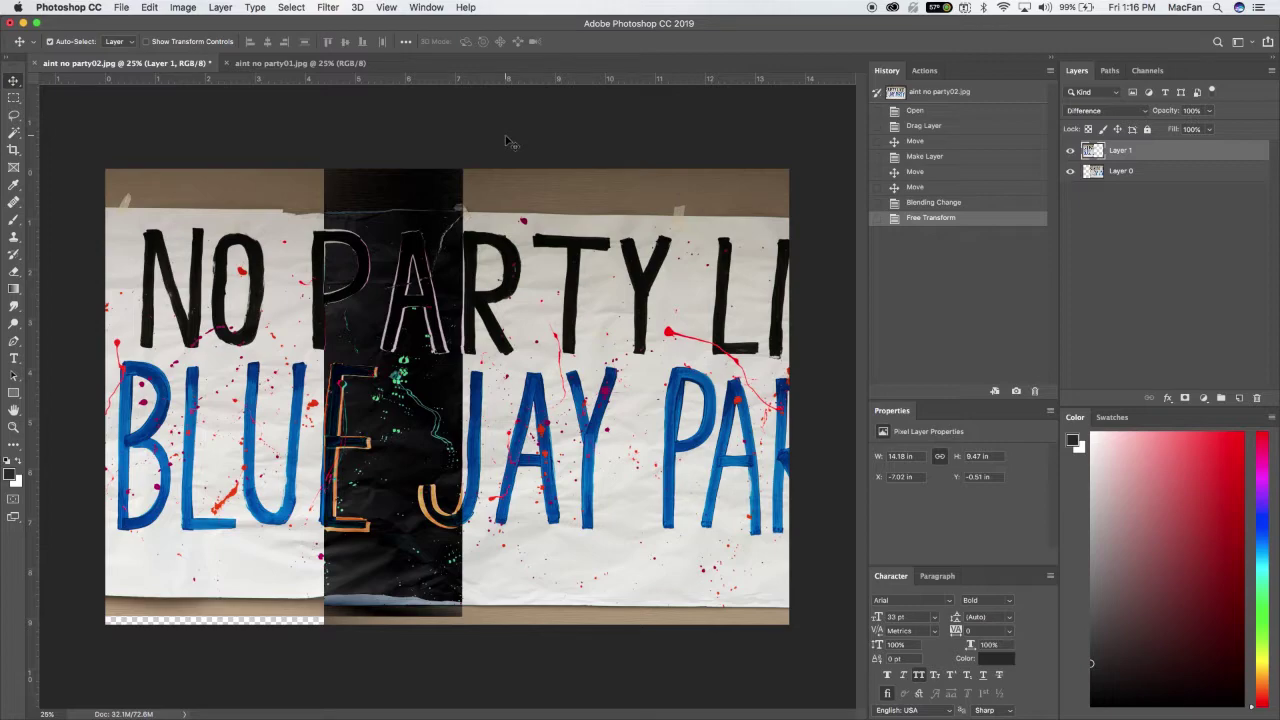
pyautogui.press('super+t')
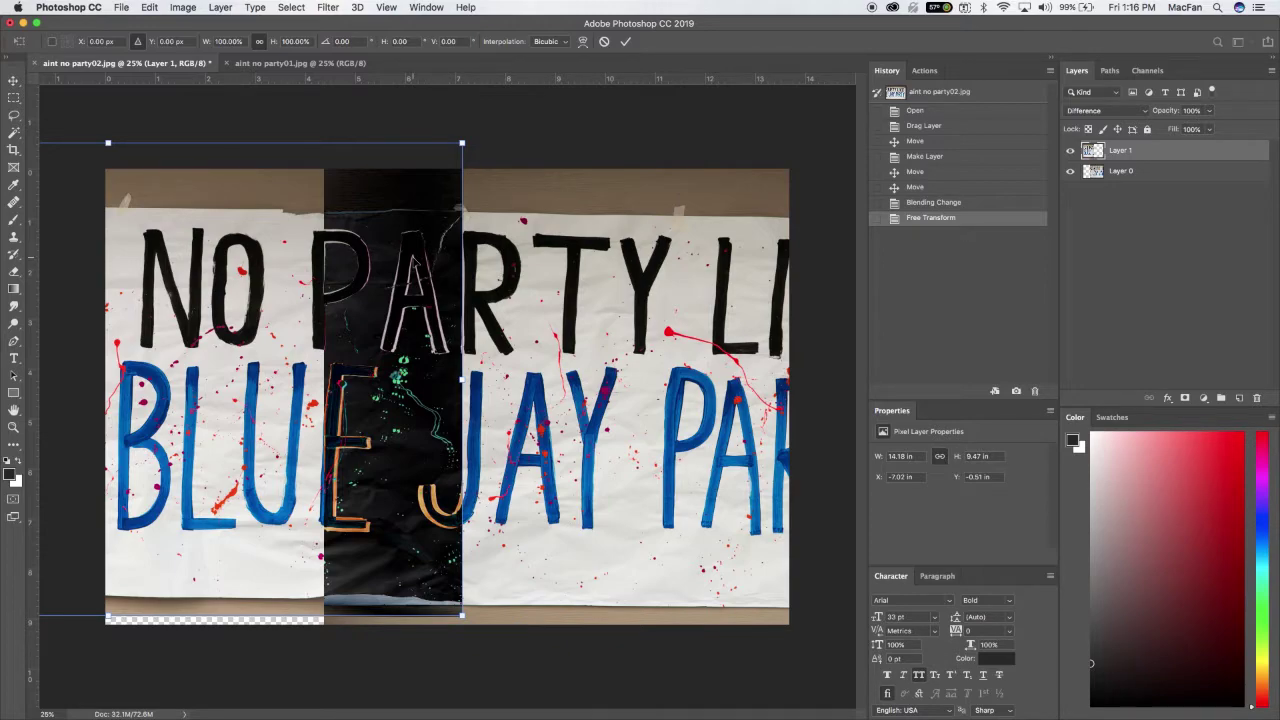
pyautogui.press('Up')
pyautogui.press('Up')
pyautogui.press('Up')
pyautogui.press('Up')
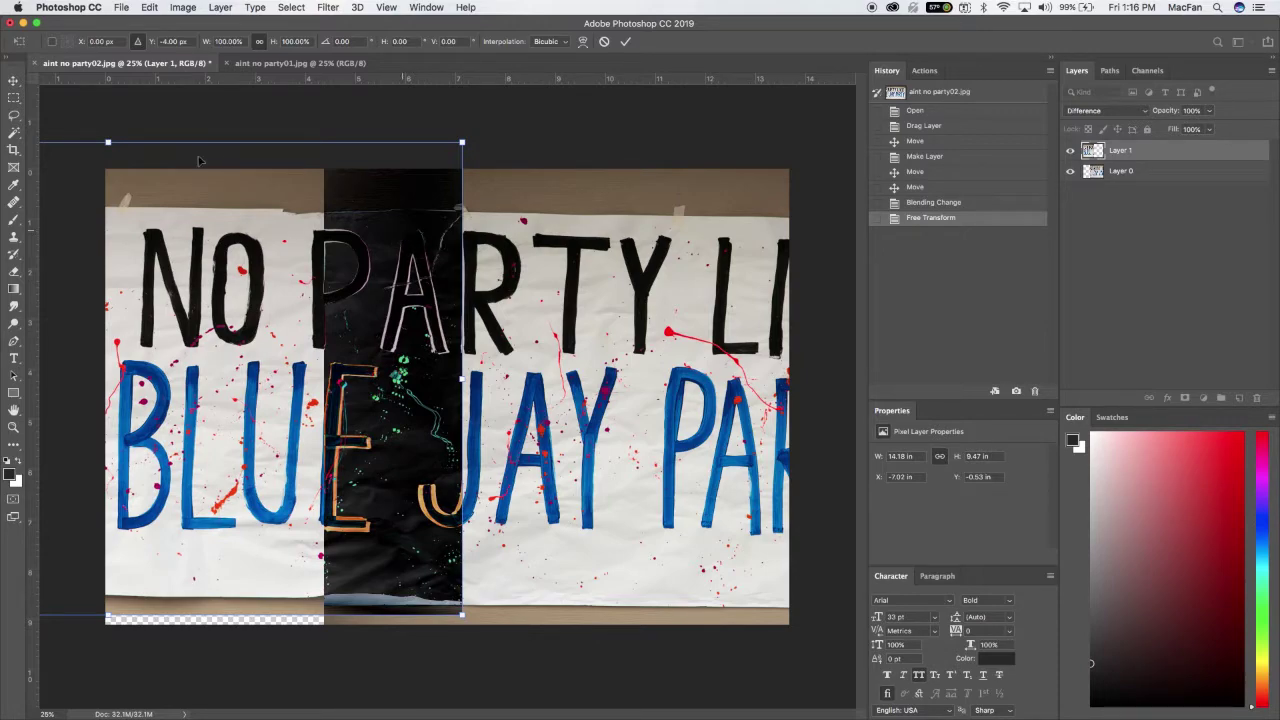
pyautogui.click(52, 43)
pyautogui.moveTo(116, 388); pyautogui.dragTo(401, 230)
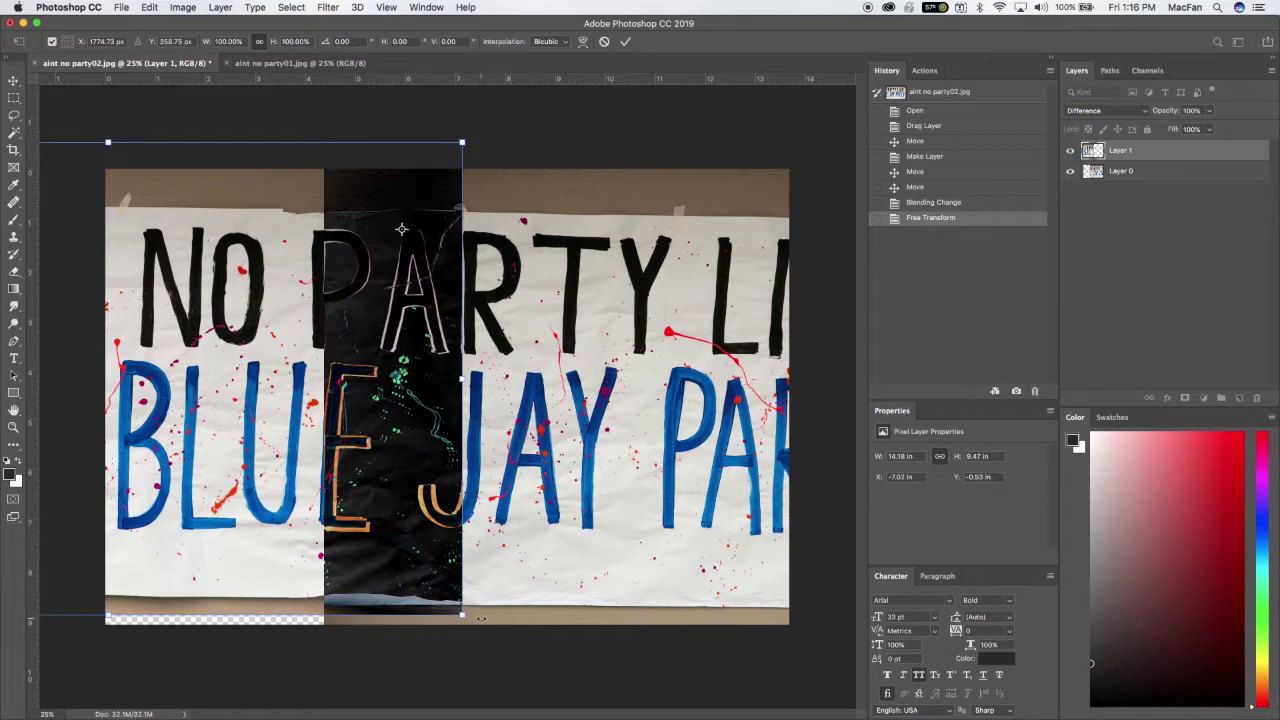
# Step: Tilt Layer 1 and enlarge it to 100.91%, then move the pivot onto the letter E
pyautogui.moveTo(478, 620); pyautogui.dragTo(487, 617)
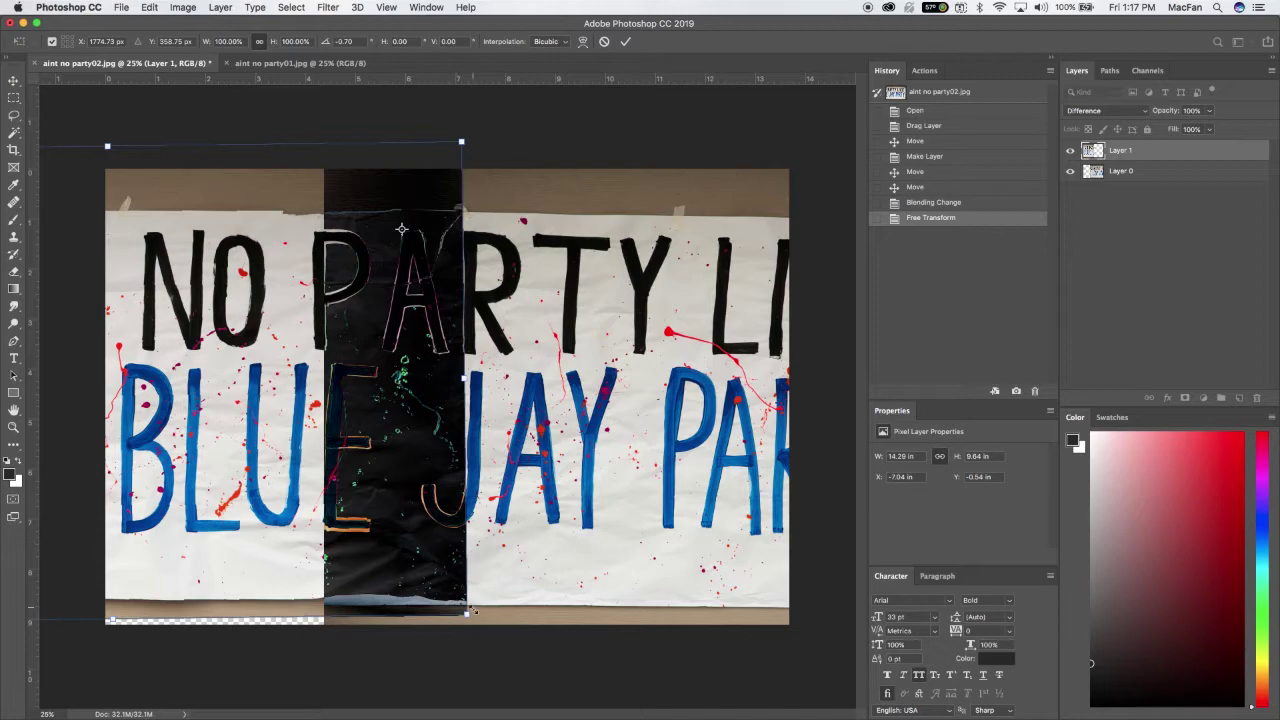
pyautogui.moveTo(467, 614); pyautogui.dragTo(476, 618)
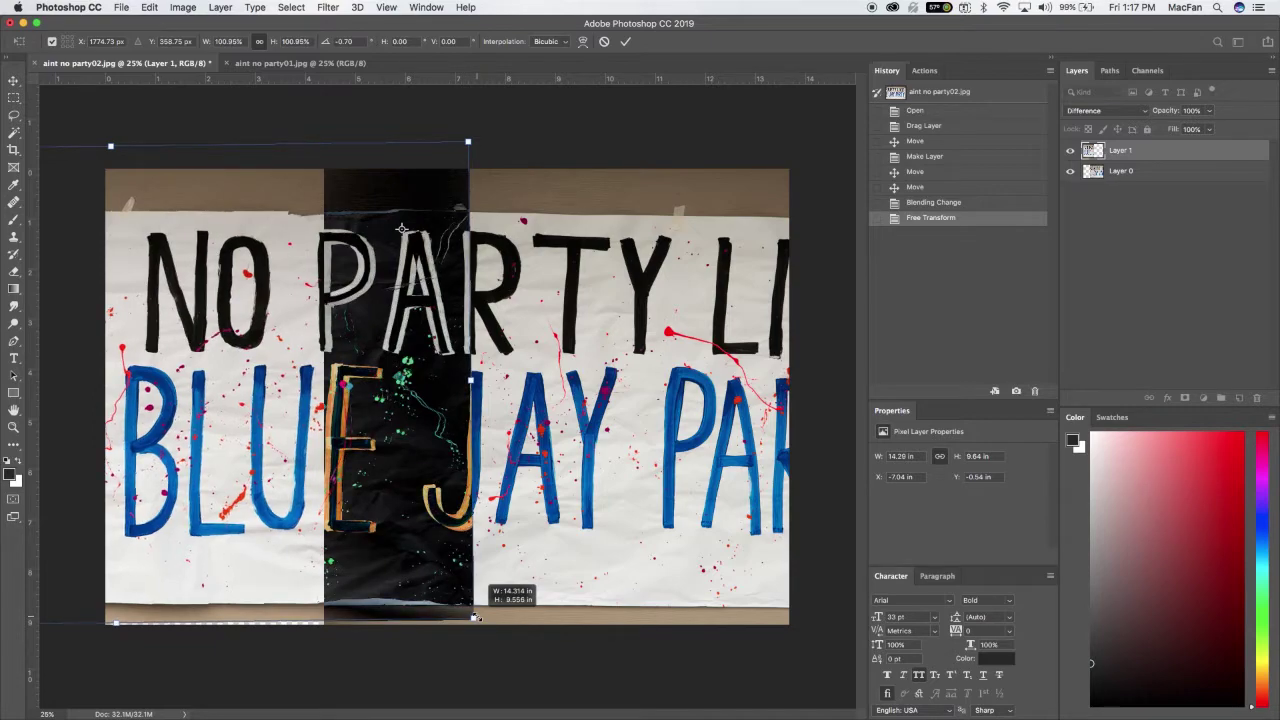
pyautogui.moveTo(476, 618); pyautogui.dragTo(473, 617)
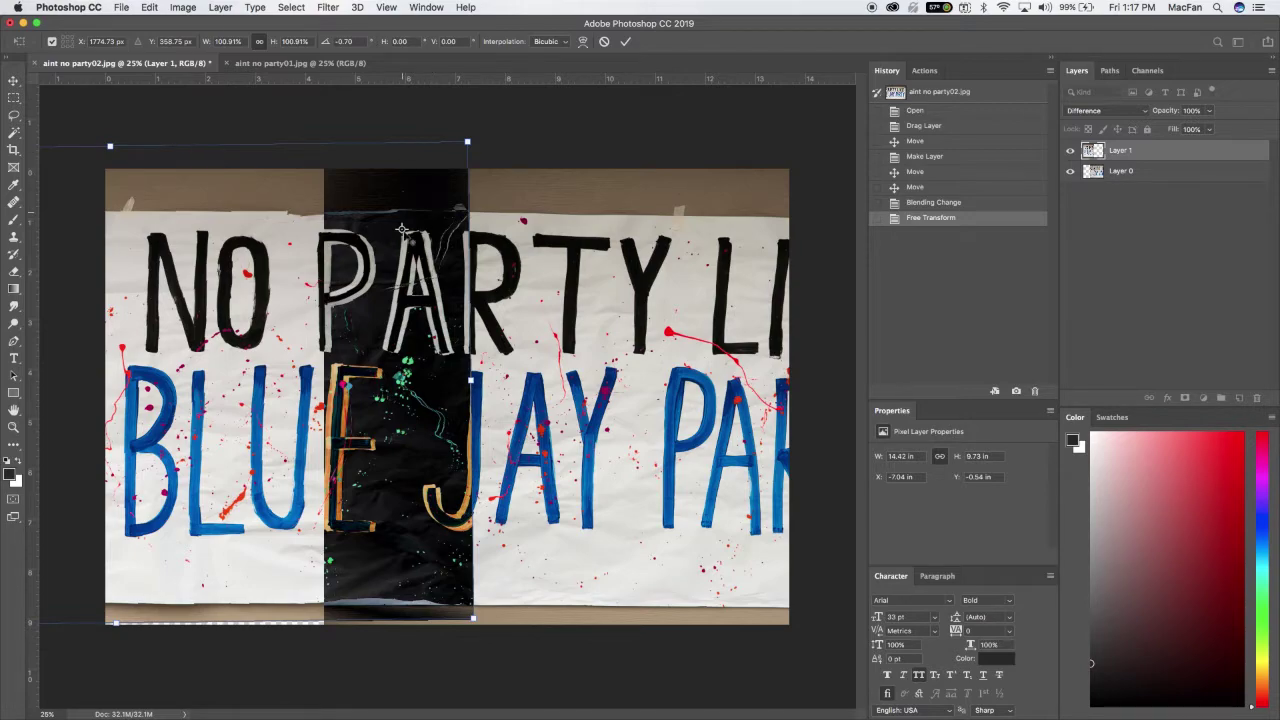
pyautogui.moveTo(402, 229); pyautogui.dragTo(336, 530)
# Step: Rotate Layer 1 around pivots placed on the letter A and near the seam to align letters
pyautogui.moveTo(466, 126); pyautogui.dragTo(454, 129)
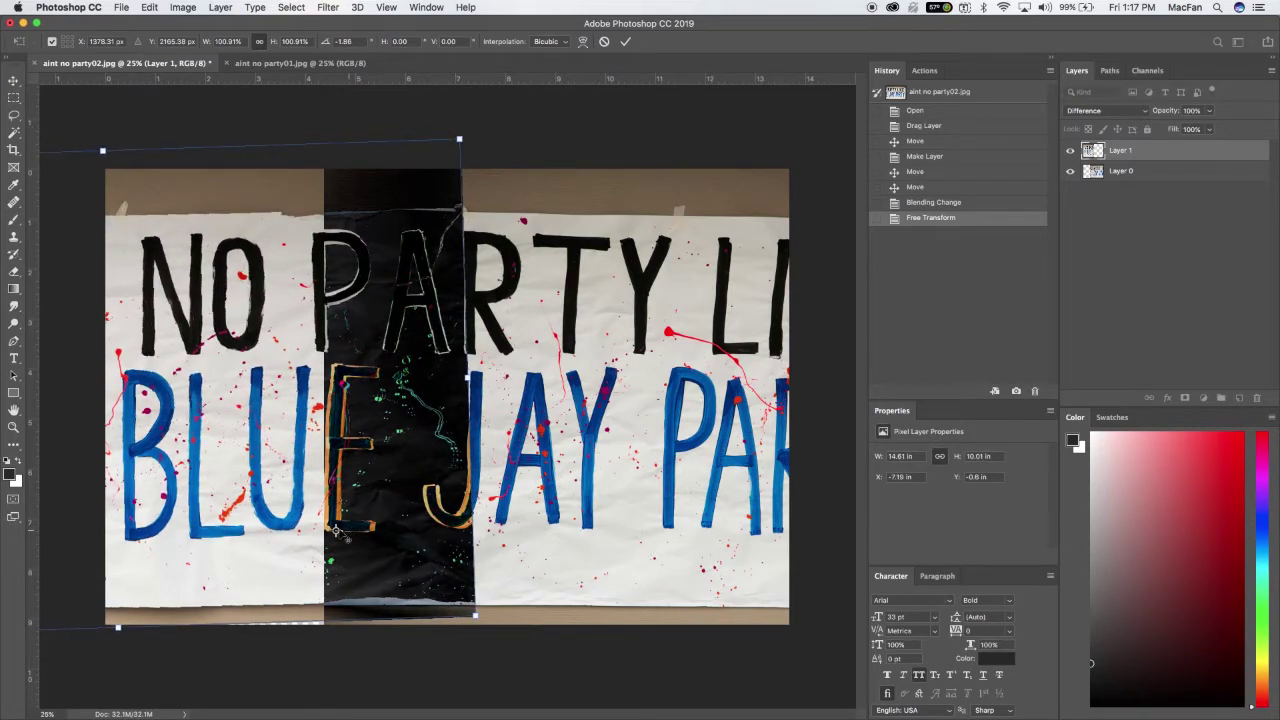
pyautogui.moveTo(338, 533); pyautogui.dragTo(399, 232)
pyautogui.moveTo(496, 621); pyautogui.dragTo(487, 615)
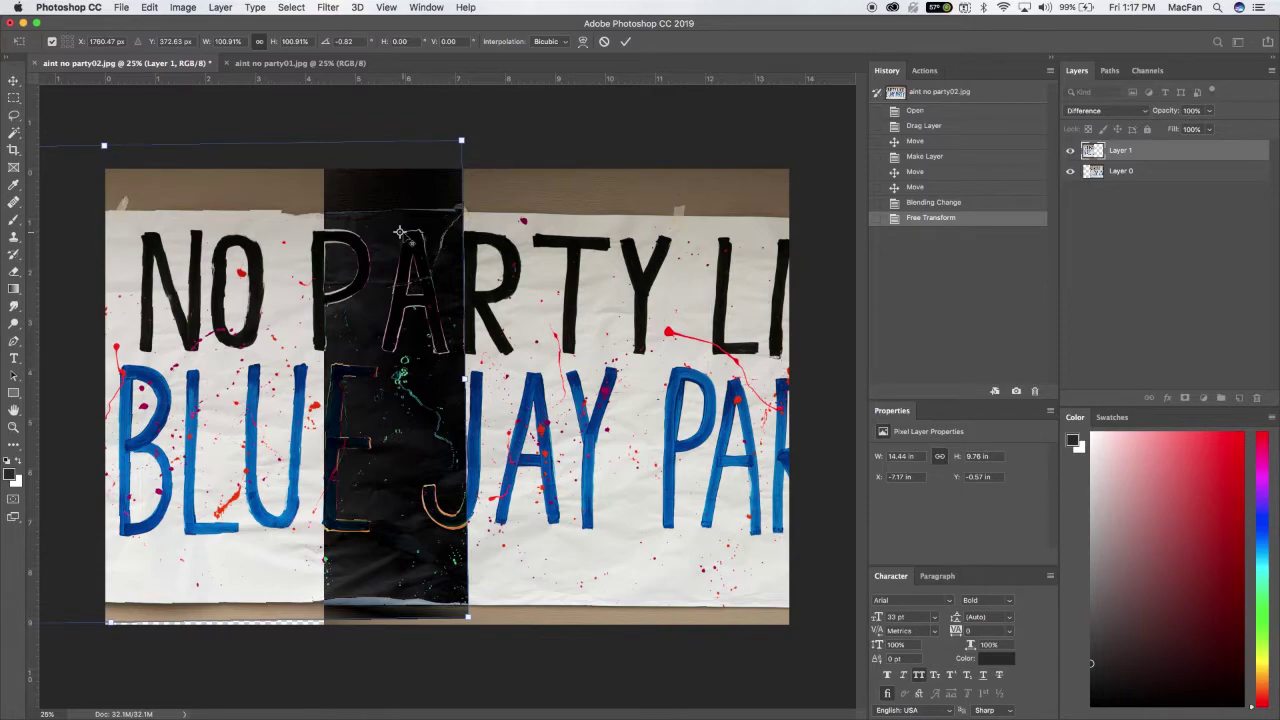
pyautogui.moveTo(400, 233); pyautogui.dragTo(321, 523)
pyautogui.moveTo(487, 166); pyautogui.dragTo(484, 163)
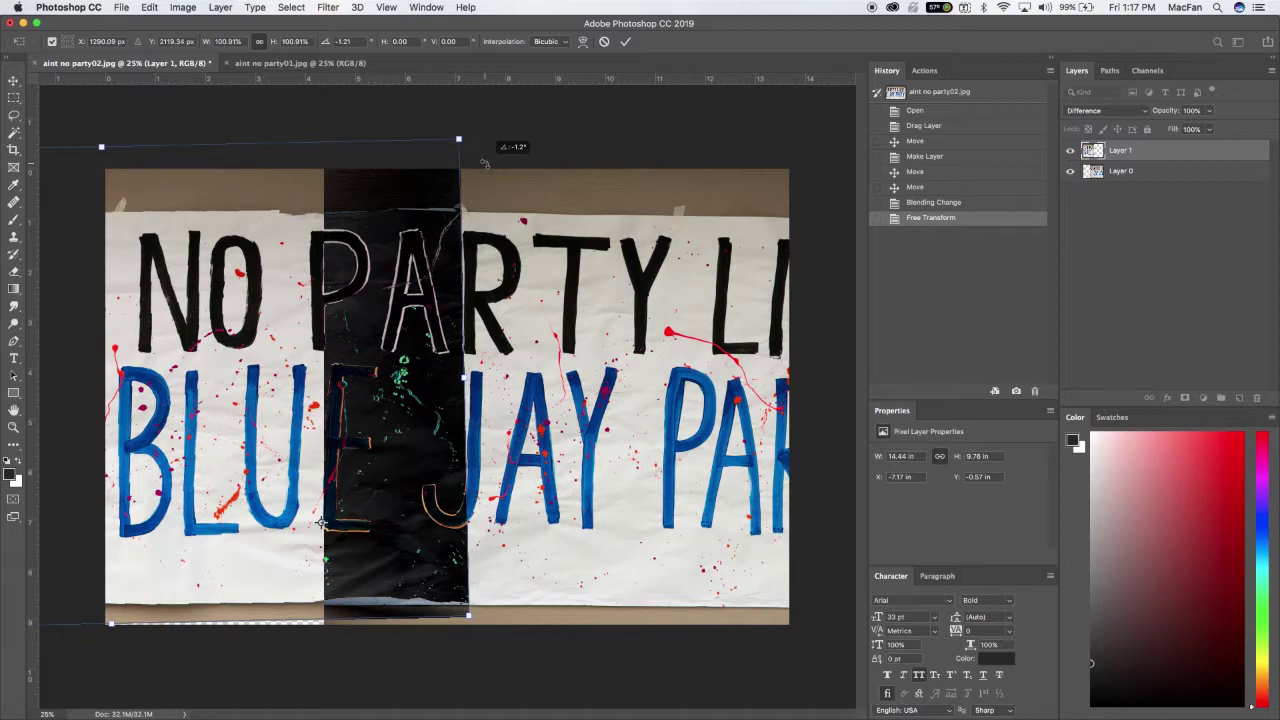
pyautogui.moveTo(484, 163); pyautogui.dragTo(487, 163)
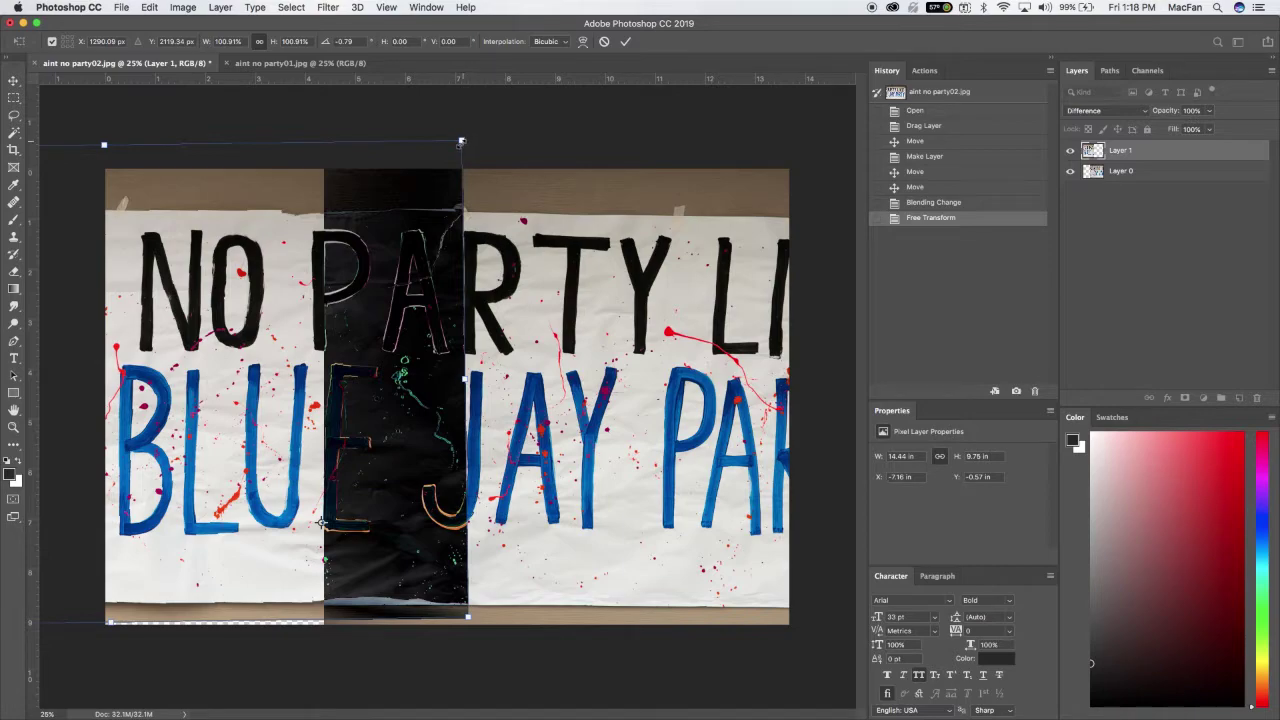
# Step: Rescale Layer 1 to 100.39% at about -0.89° rotation, nudging it into place
pyautogui.moveTo(461, 142); pyautogui.dragTo(462, 141)
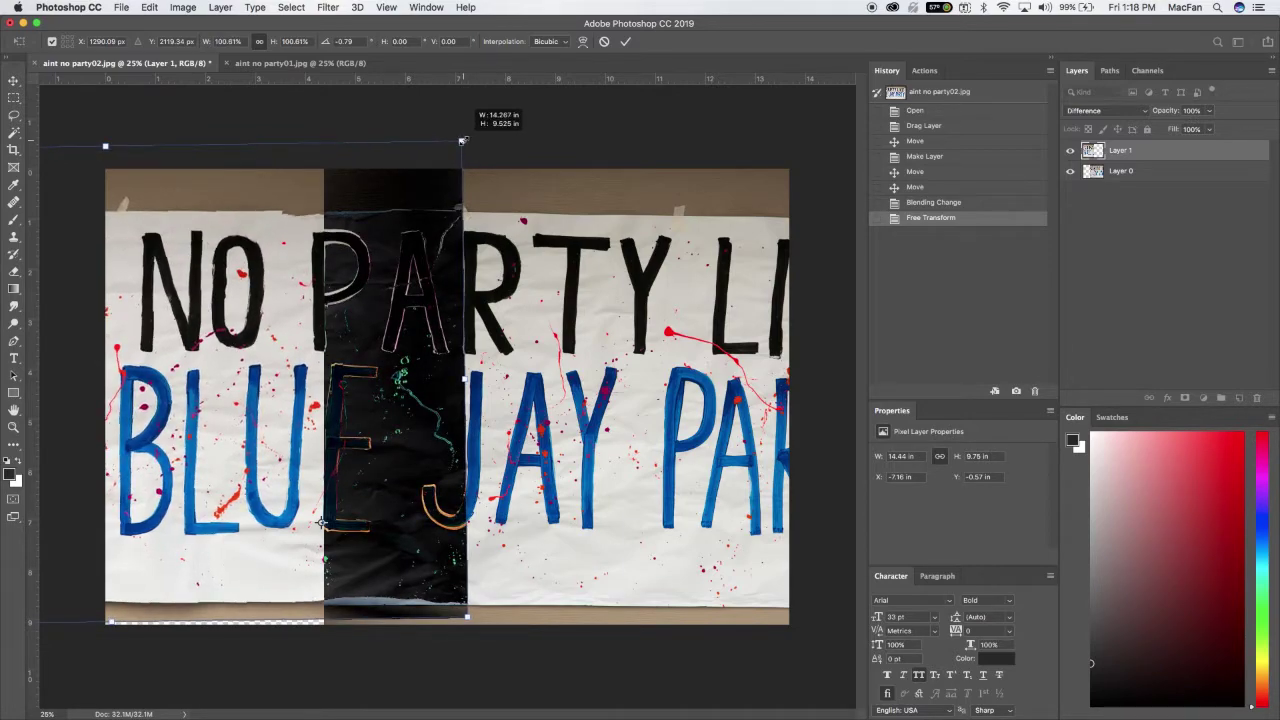
pyautogui.moveTo(462, 141); pyautogui.dragTo(493, 154)
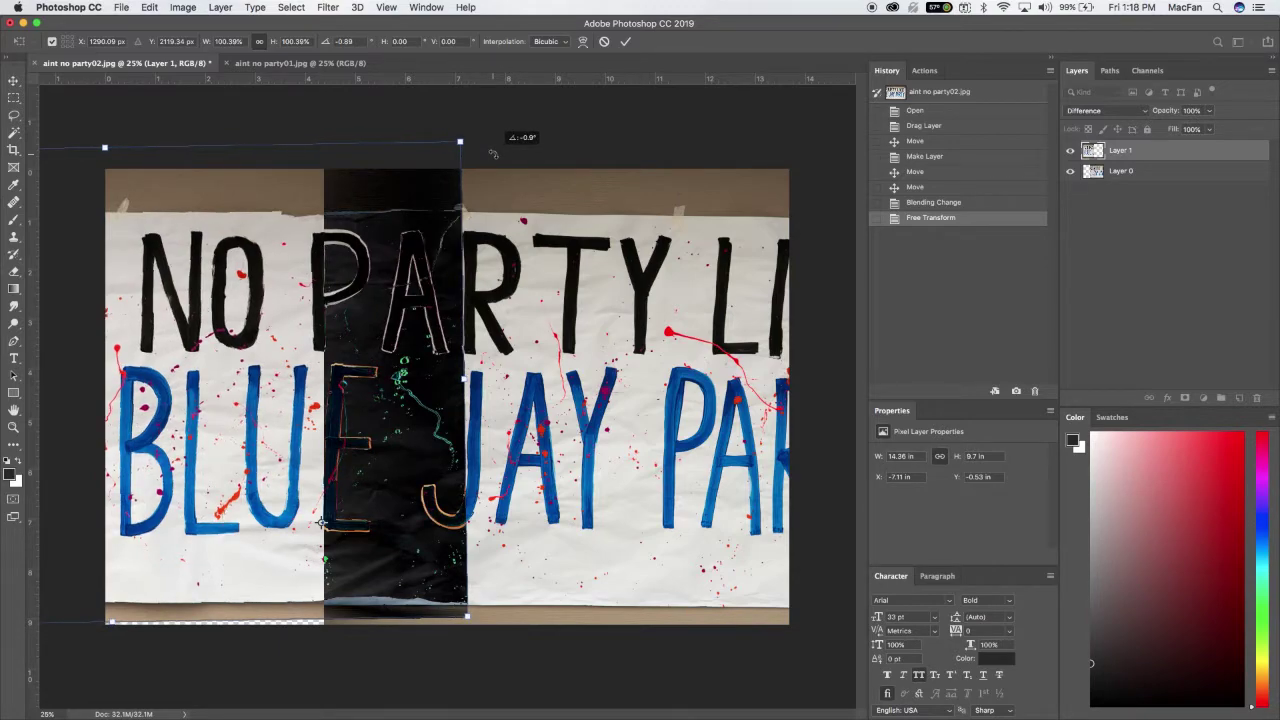
pyautogui.moveTo(493, 154); pyautogui.dragTo(494, 160)
pyautogui.press('Up')
pyautogui.press('Up')
pyautogui.press('Up')
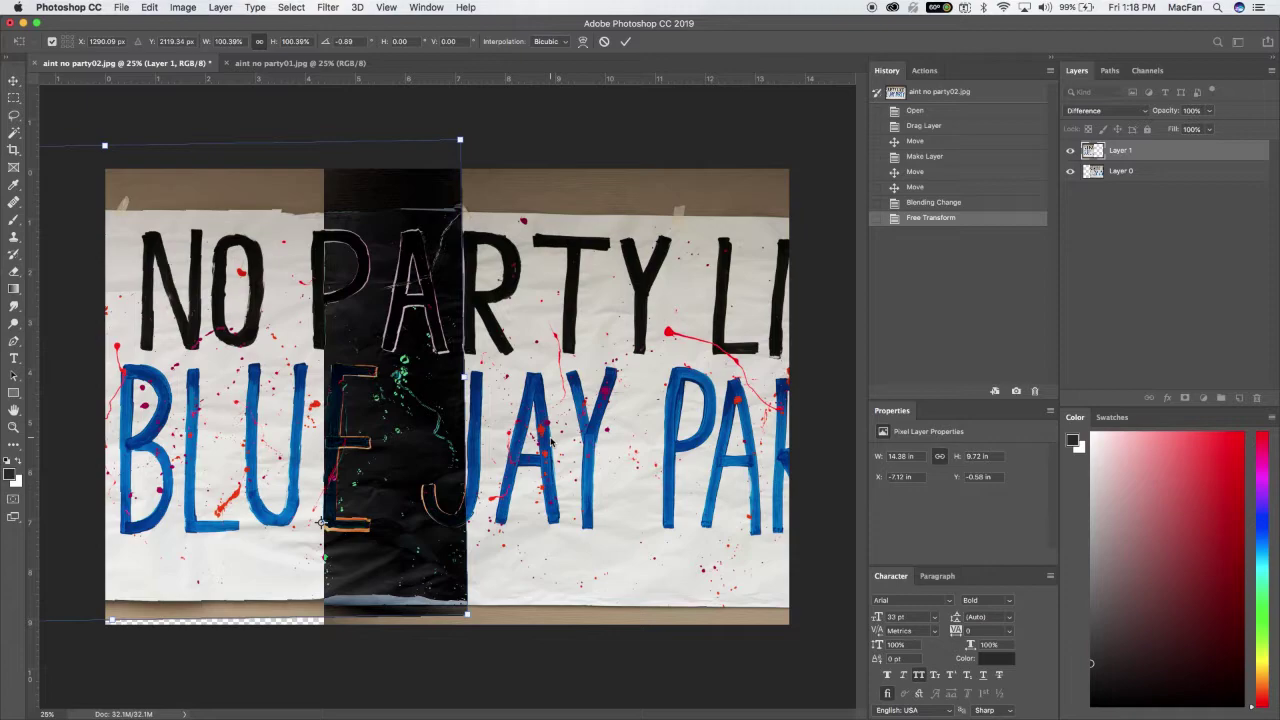
pyautogui.press('Down')
pyautogui.press('Down')
pyautogui.press('Down')
pyautogui.press('Down')
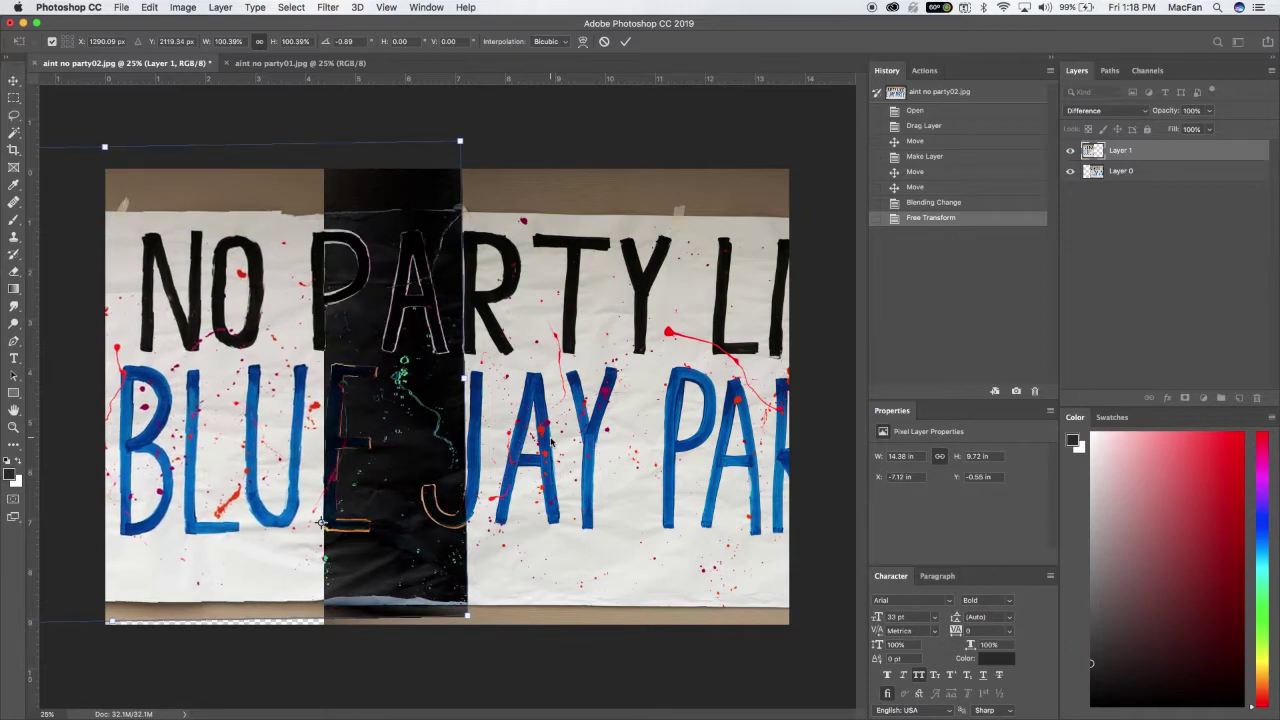
pyautogui.press('Right')
pyautogui.press('Right')
pyautogui.press('Right')
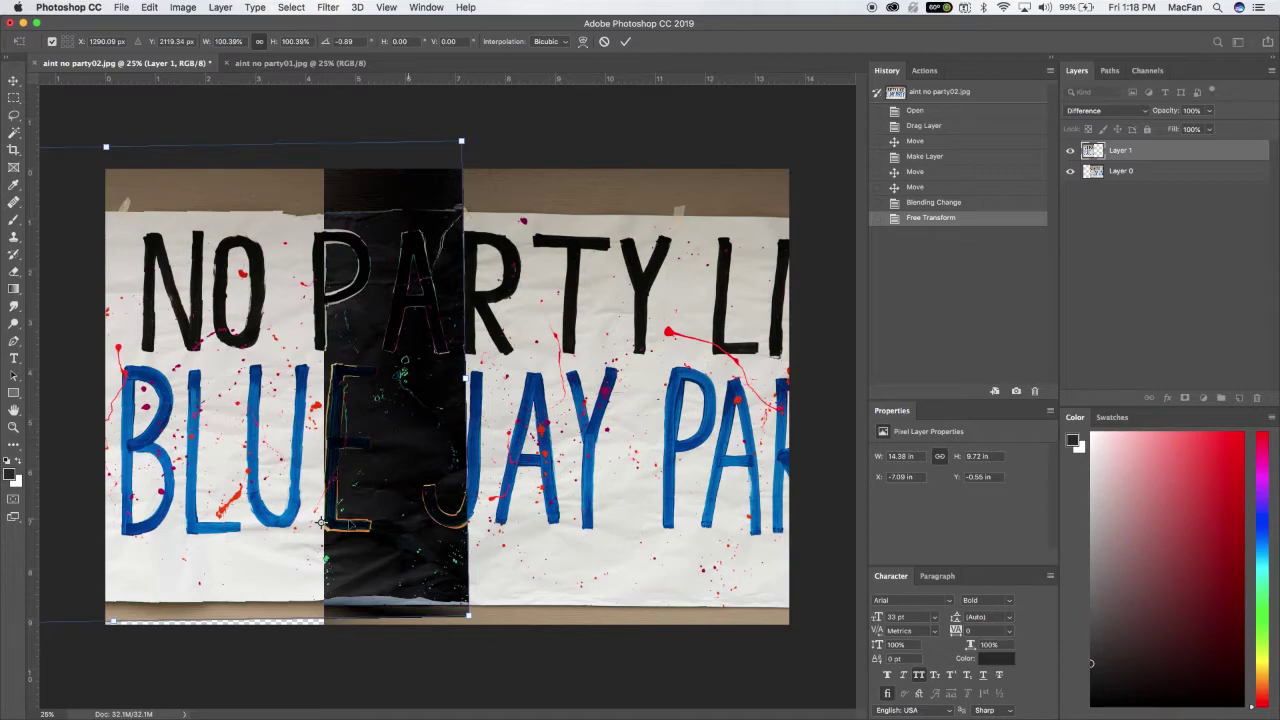
pyautogui.moveTo(372, 498); pyautogui.dragTo(438, 424)
pyautogui.press('super+minus')
pyautogui.press('super+minus')
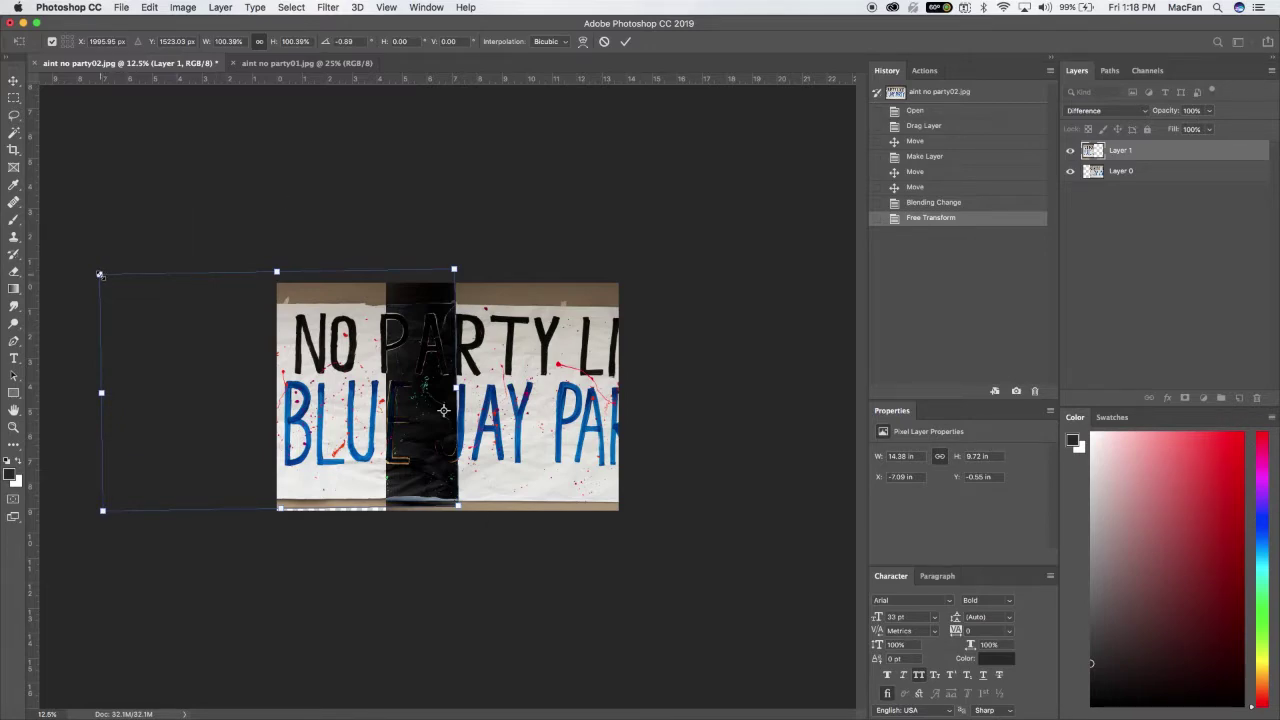
# Step: Rescale Layer 1 from its top-left corner and commit, leaving it 14.47 × 9.78 in
pyautogui.moveTo(100, 274); pyautogui.dragTo(97, 271)
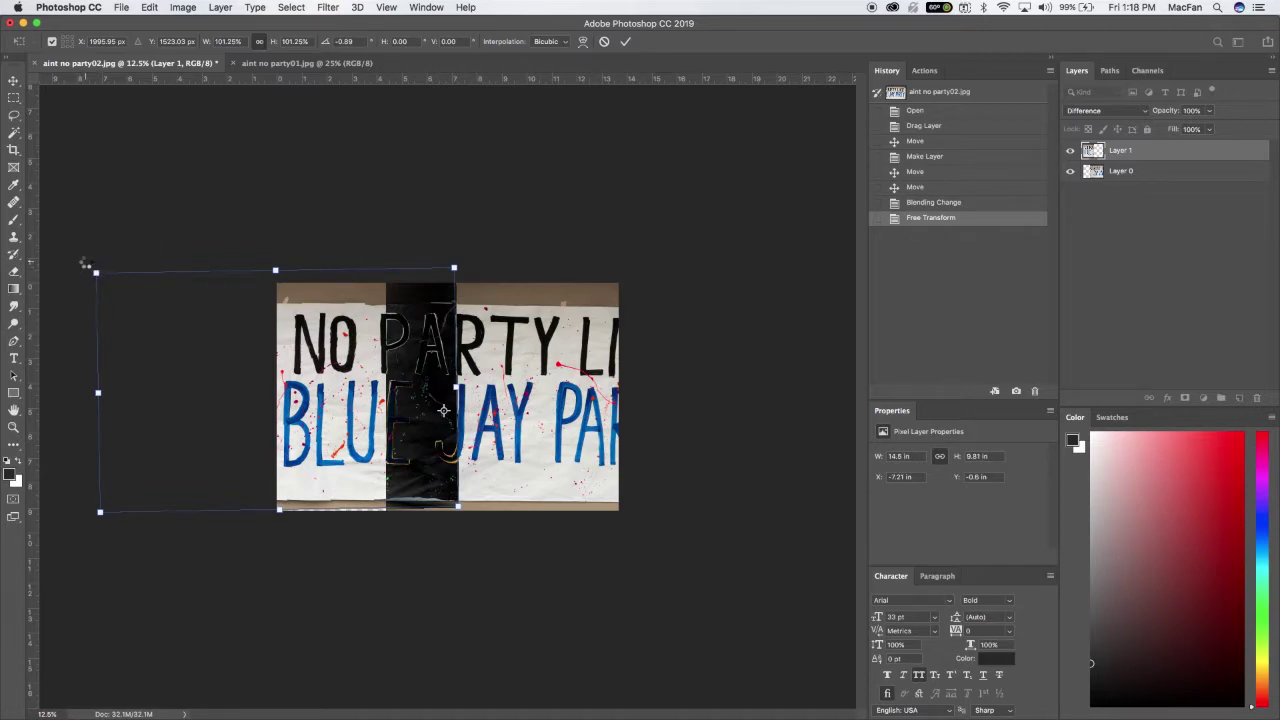
pyautogui.press('Return')
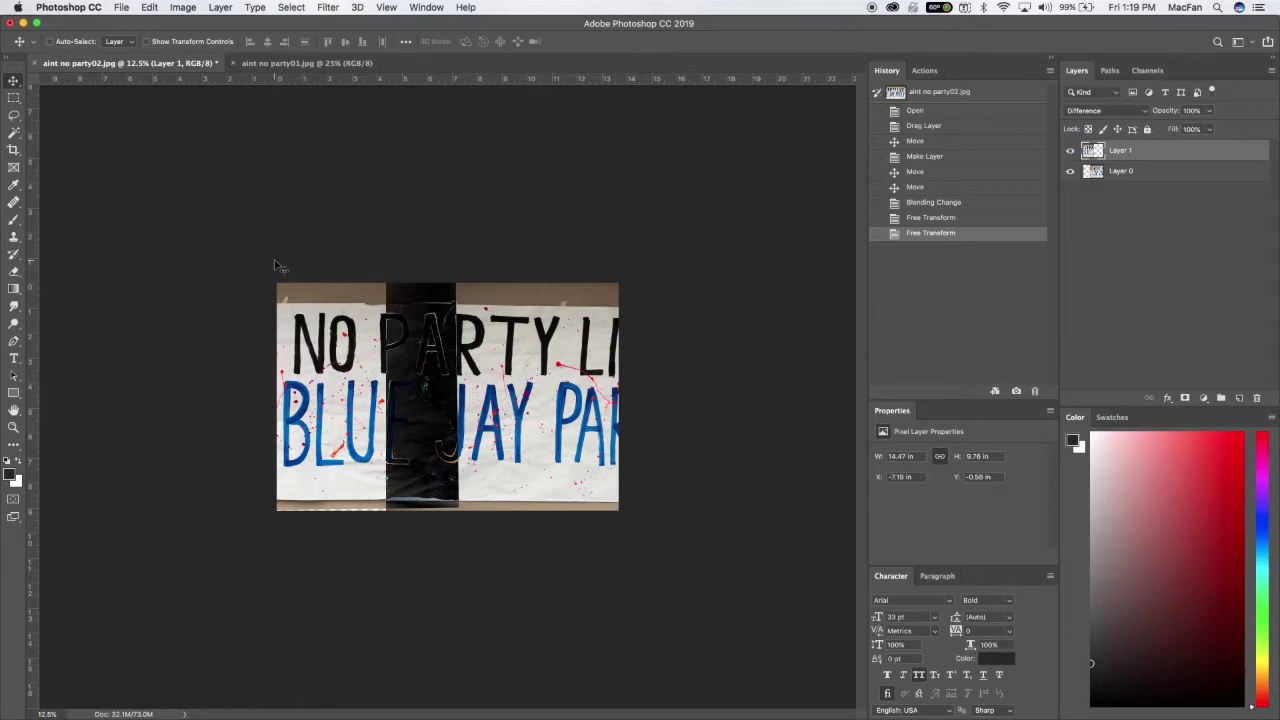
# Step: Return Layer 1 to Normal blending, zoom to 50% on the seam, and nudge it to Y -0.54 in
pyautogui.hotkey('alt', 'shift', 'n')
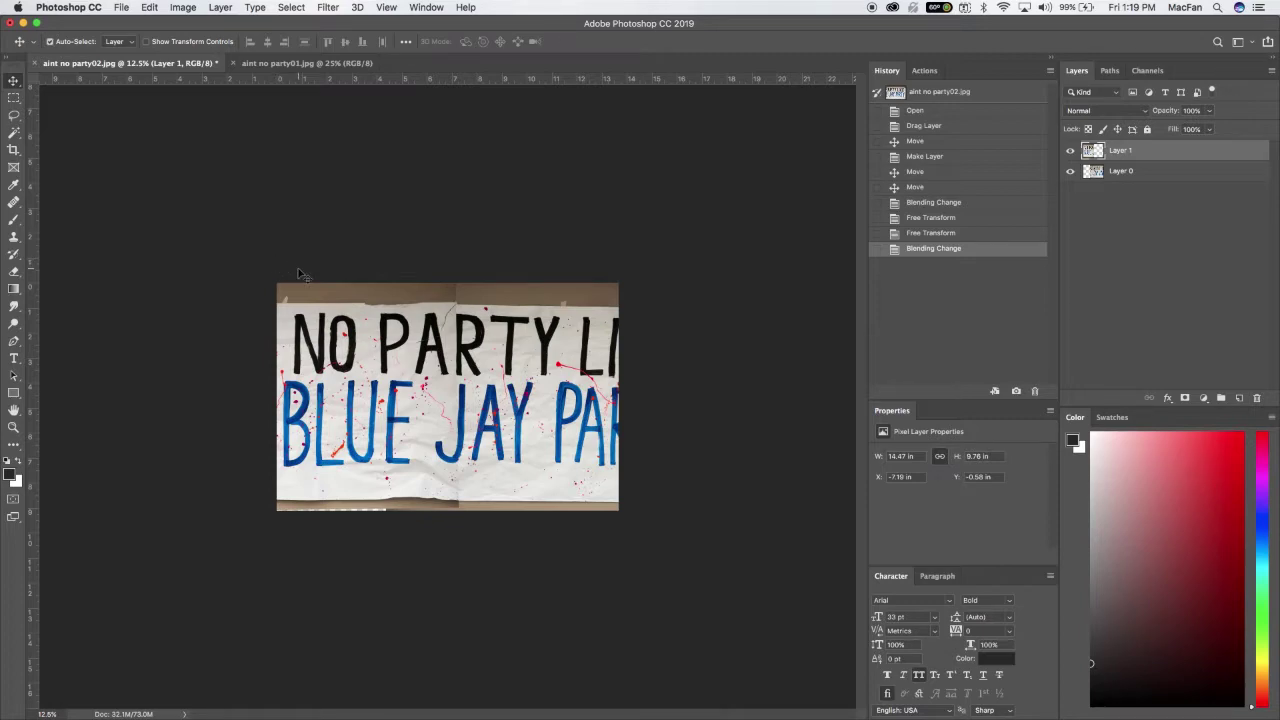
pyautogui.press('super+equal')
pyautogui.press('super+equal')
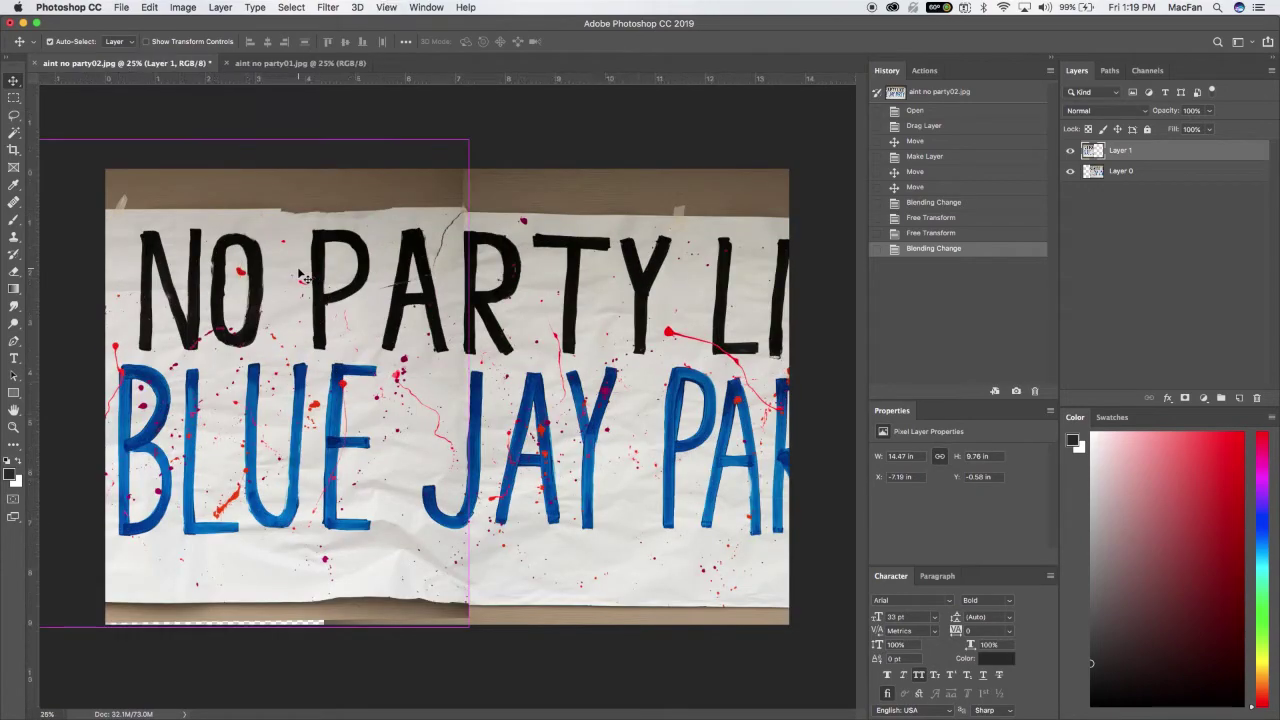
pyautogui.press('super+equal')
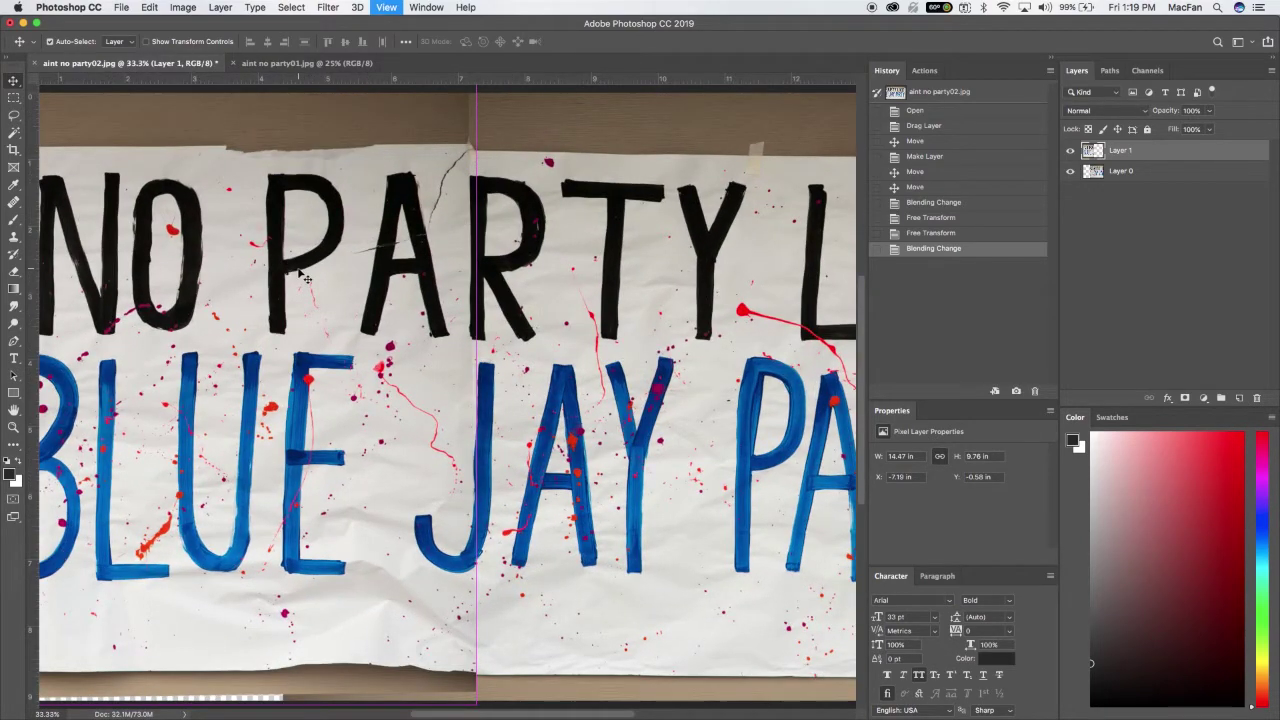
pyautogui.press('super+equal')
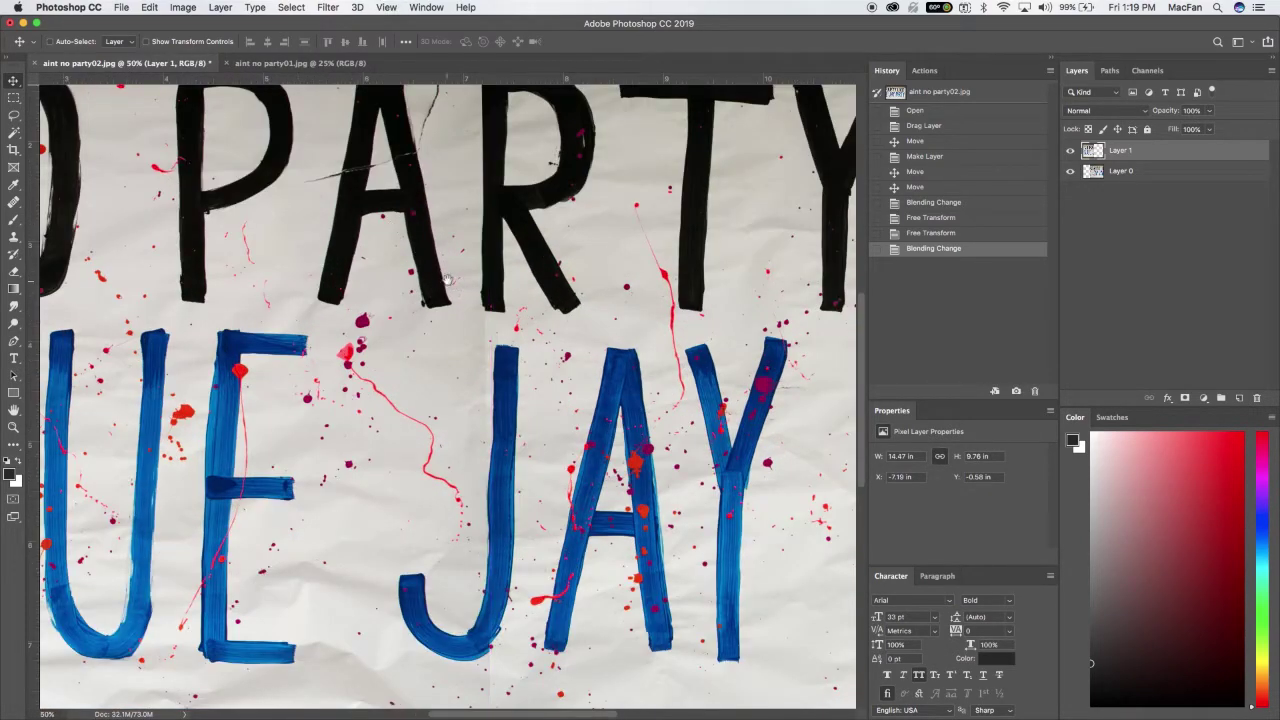
pyautogui.moveTo(435, 245); pyautogui.dragTo(354, 347)
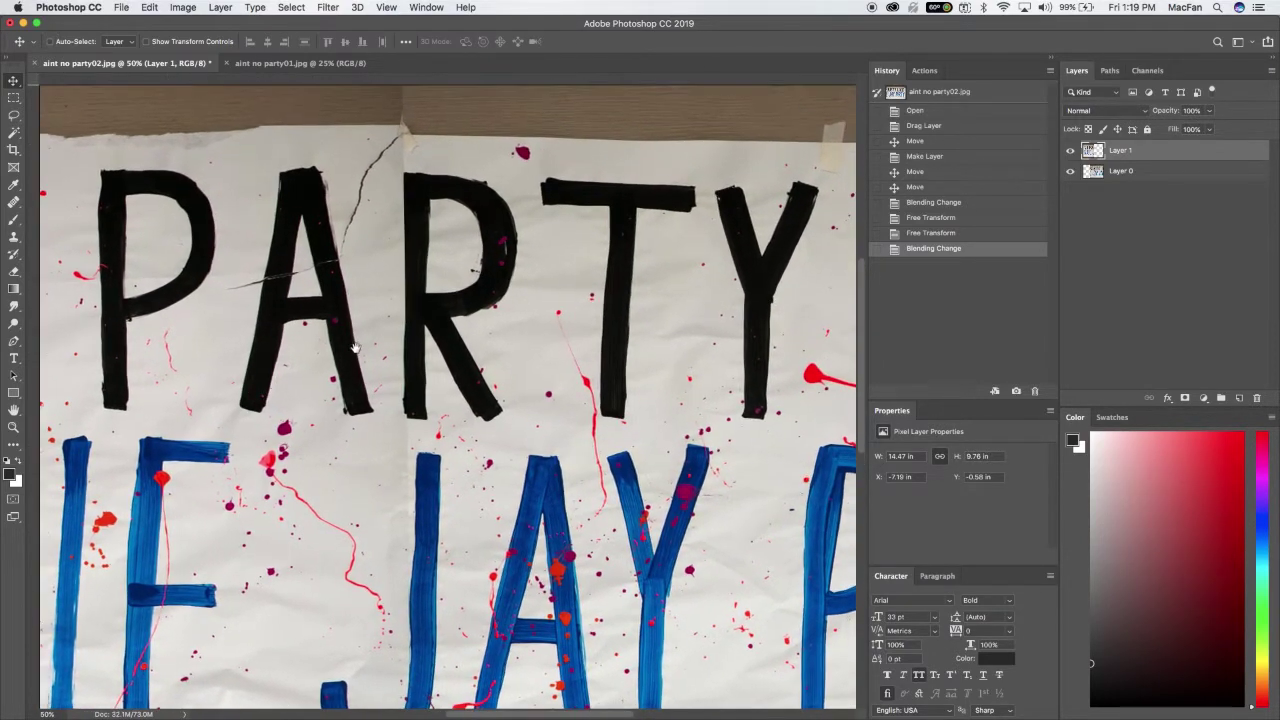
pyautogui.press('super+r')
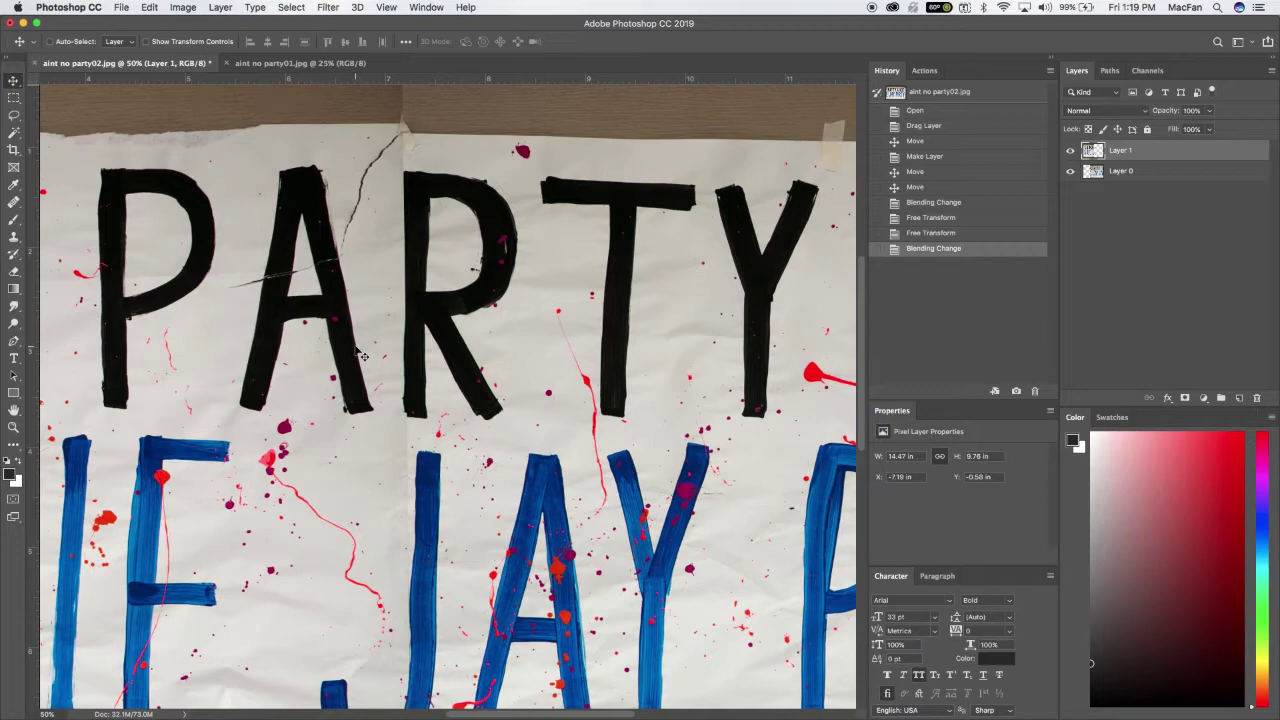
pyautogui.press('Down')
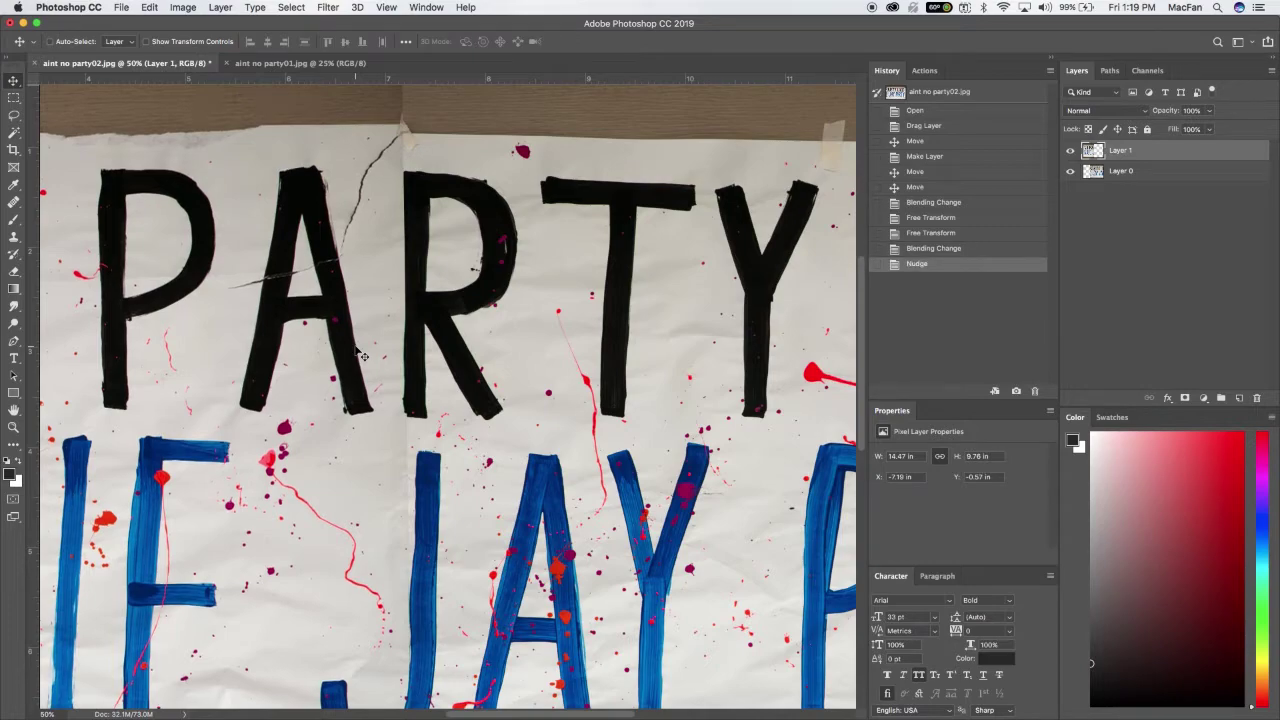
pyautogui.press('Down')
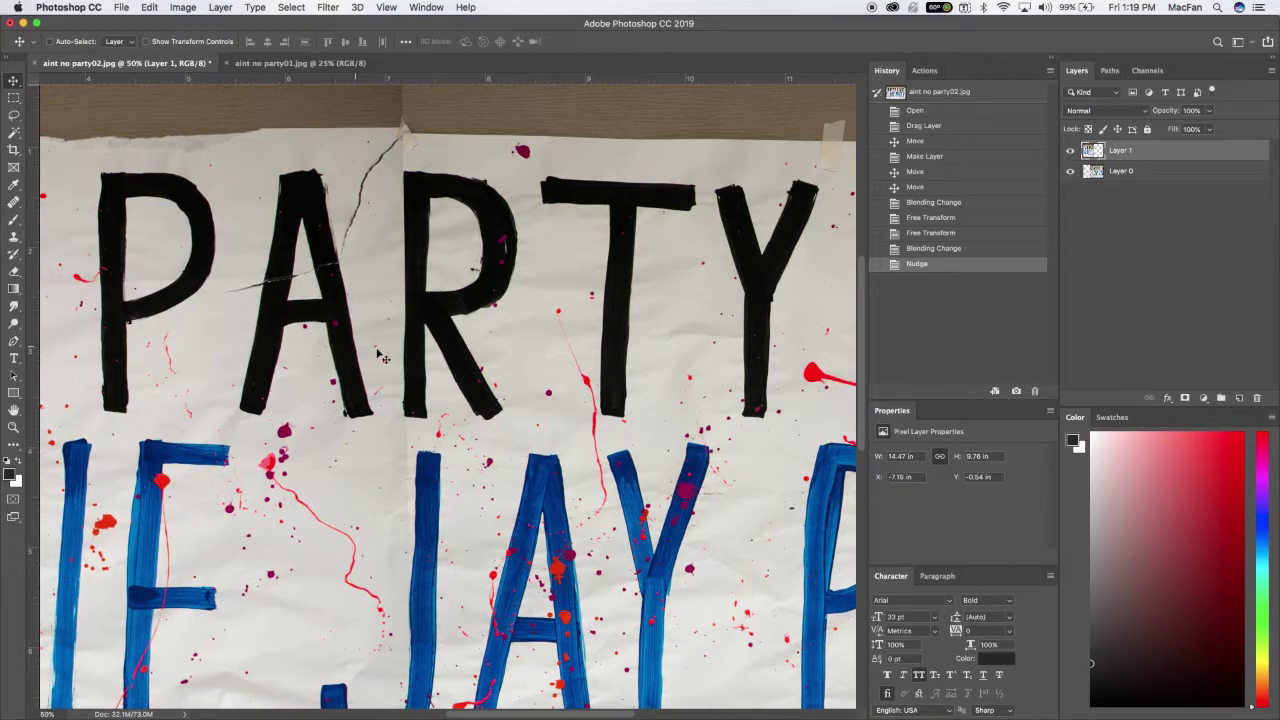
pyautogui.scroll(-5, 385, 355)
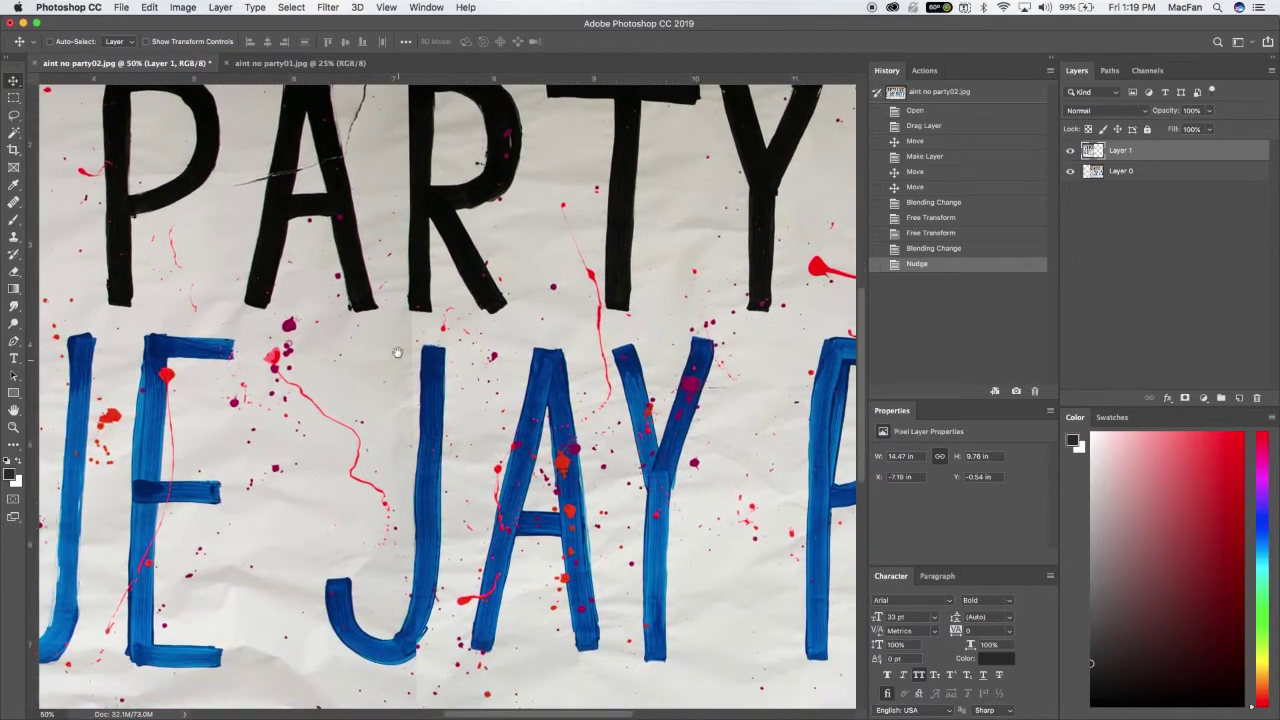
pyautogui.scroll(-6, 397, 352)
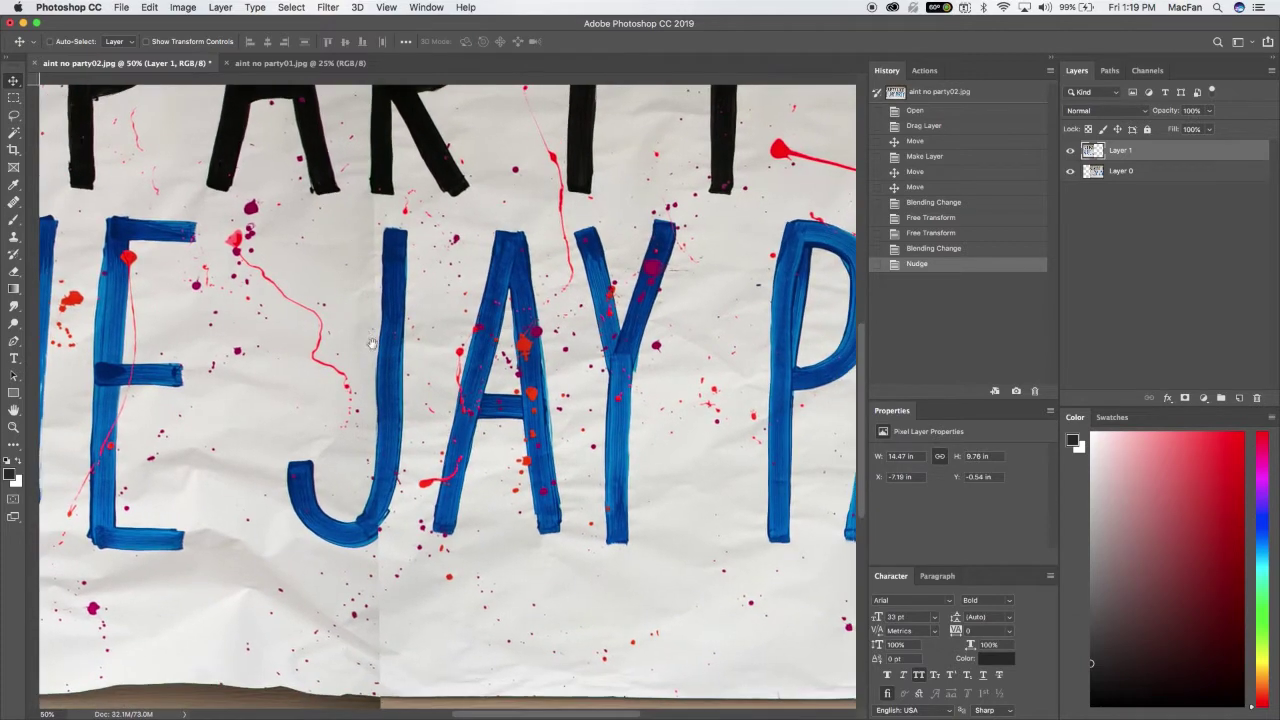
pyautogui.scroll(-1, 373, 346)
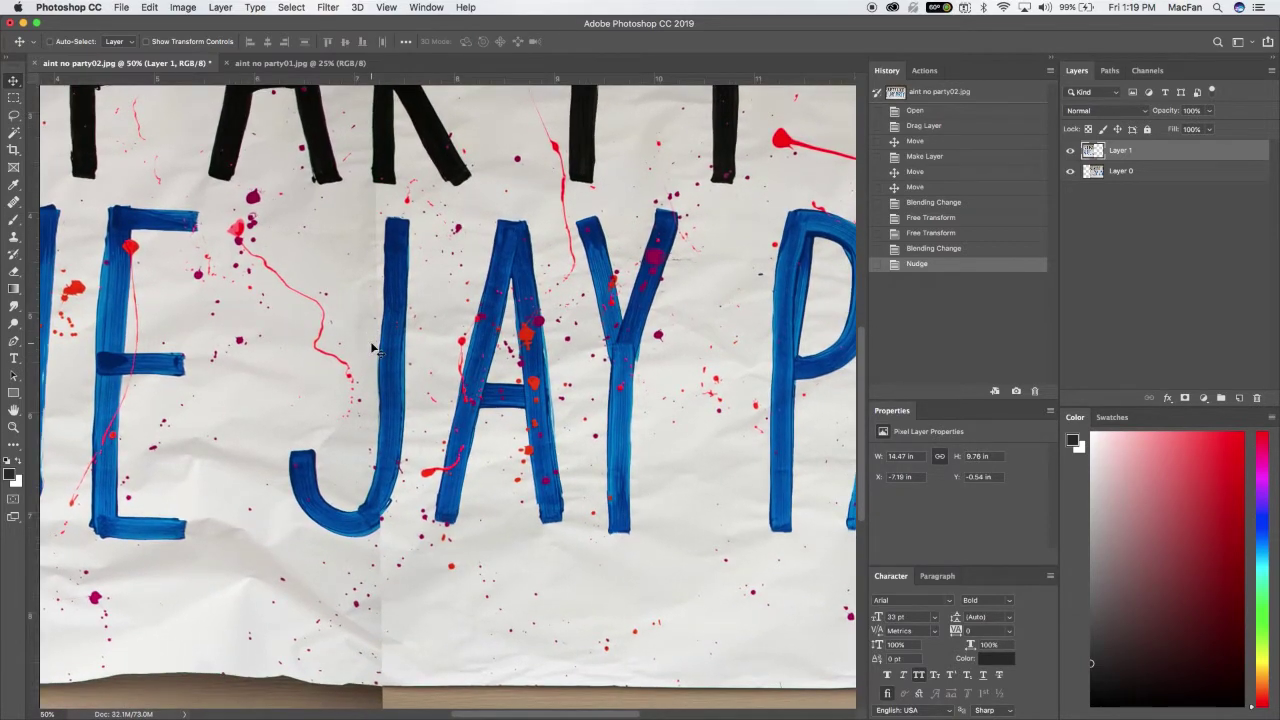
# Step: Add a layer mask to Layer 1 and paint black with a 250 brush over the seam below the J
pyautogui.press('b')
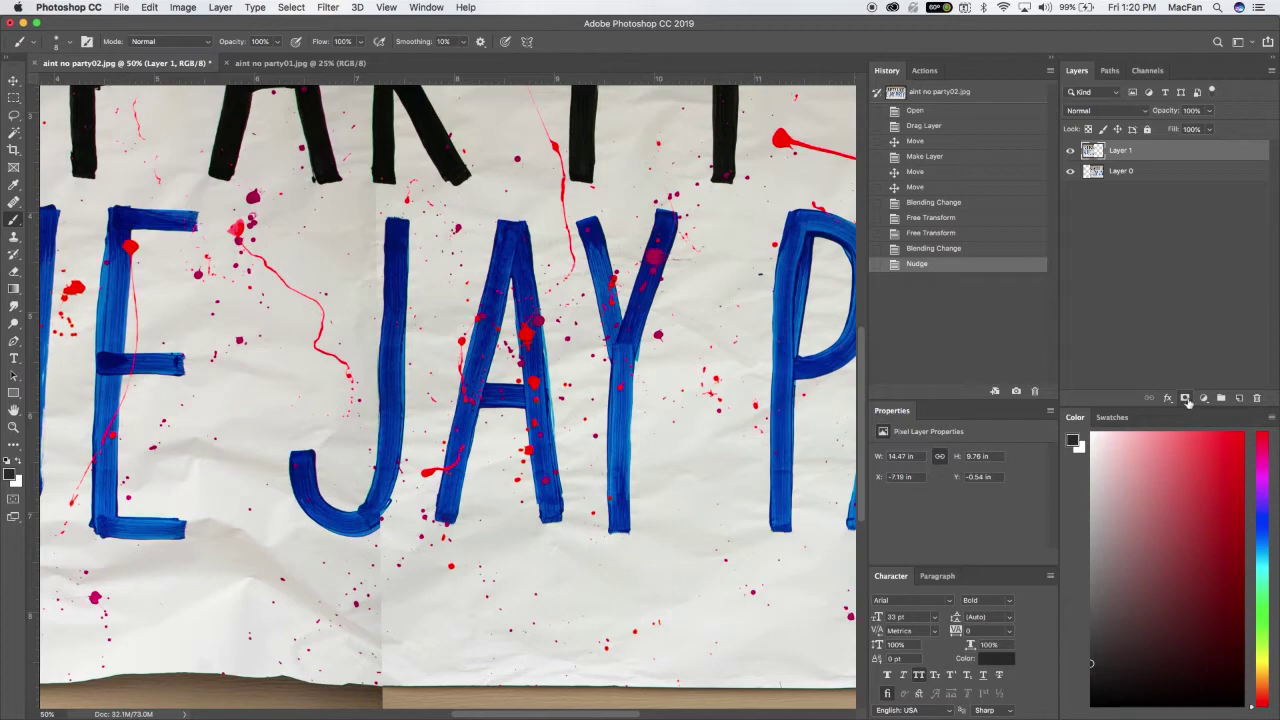
pyautogui.click(1185, 398)
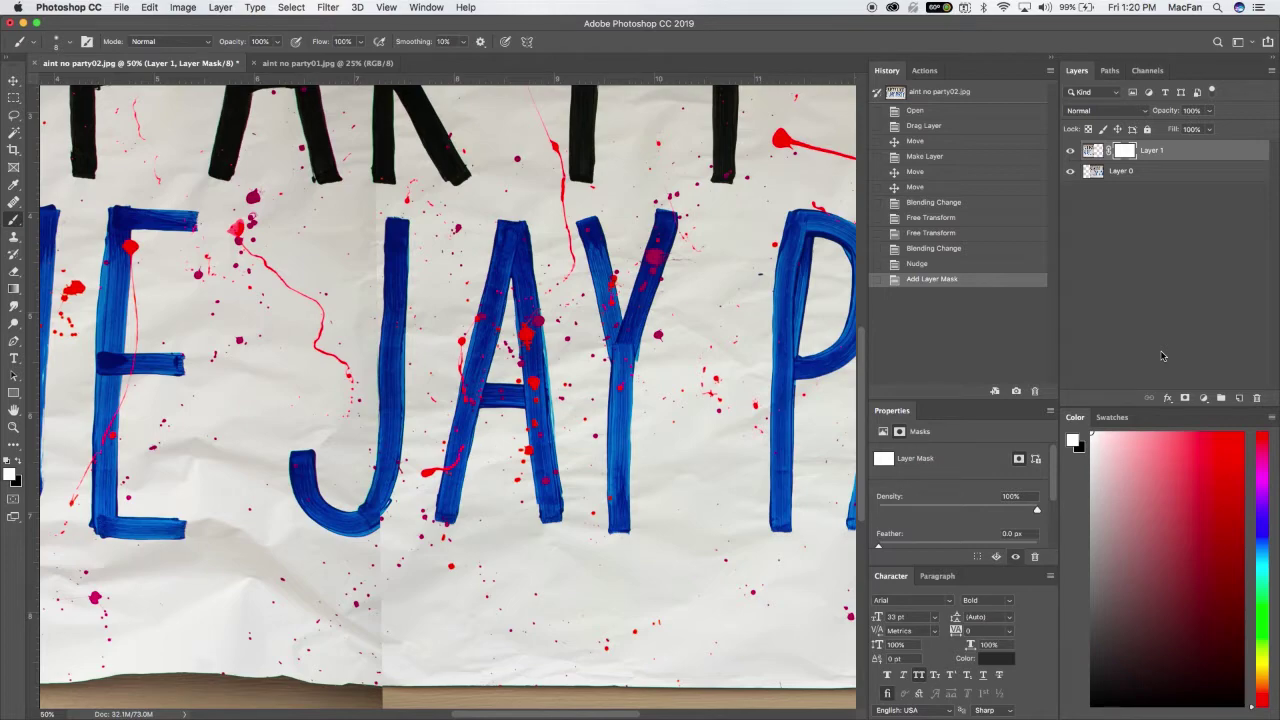
pyautogui.press('x')
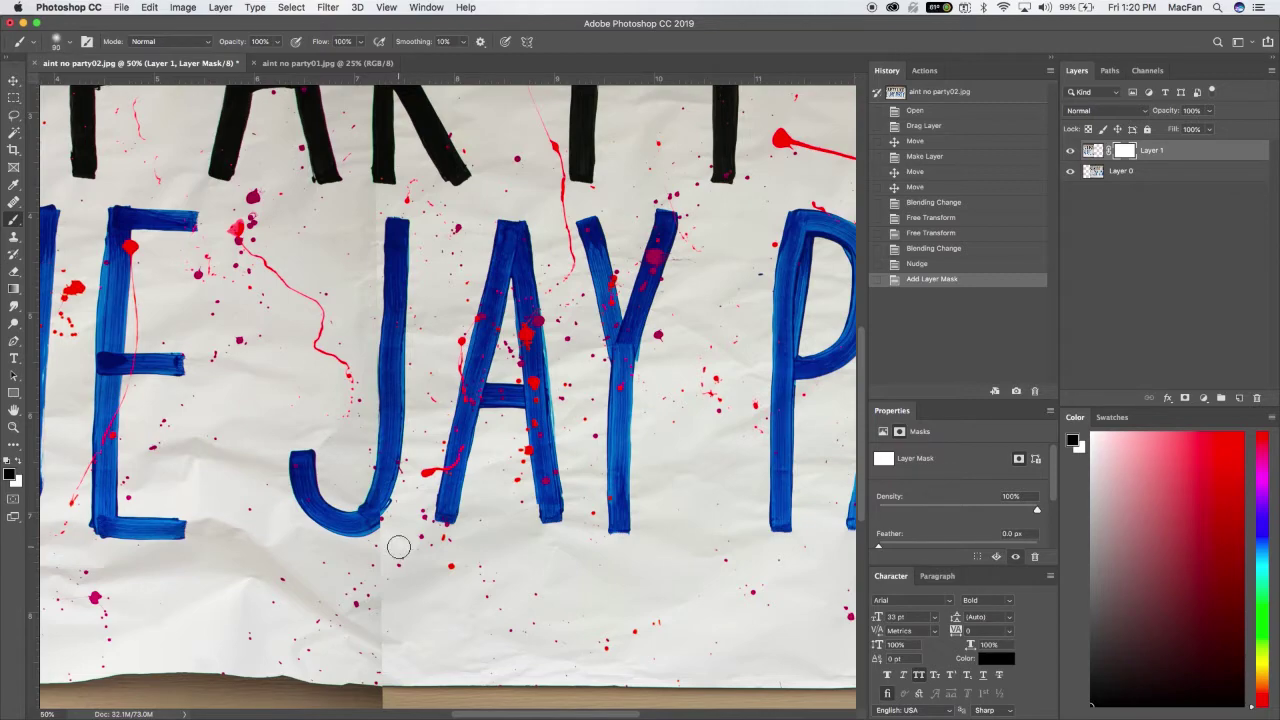
pyautogui.press(']')
pyautogui.press(']')
pyautogui.press(']')
pyautogui.press(']')
pyautogui.press(']')
pyautogui.press(']')
pyautogui.press(']')
pyautogui.press(']')
pyautogui.press(']')
pyautogui.press(']')
pyautogui.press(']')
pyautogui.moveTo(359, 498)
pyautogui.mouseDown()
pyautogui.moveTo(320, 475)
pyautogui.moveTo(315, 485)
pyautogui.moveTo(345, 495)
pyautogui.moveTo(395, 598)
pyautogui.mouseUp()
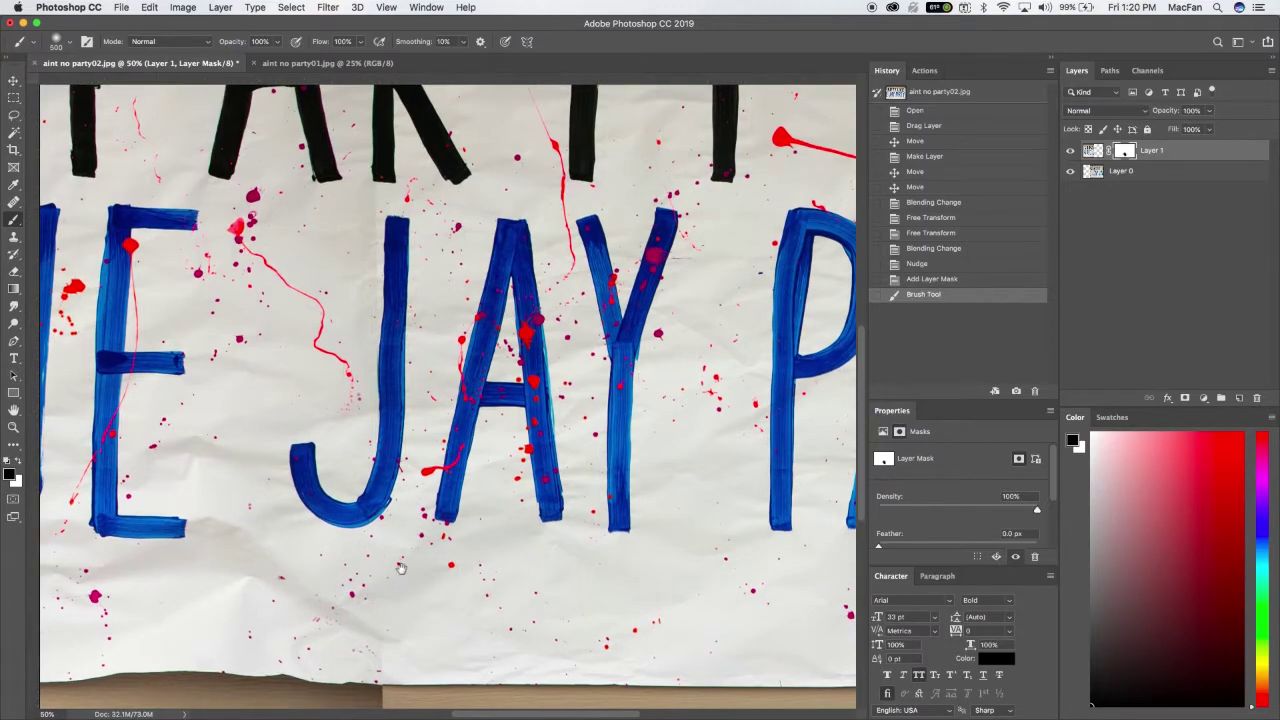
# Step: Paint out the lower seam near the wood edge, reducing the brush to 125
pyautogui.scroll(-5, 395, 590)
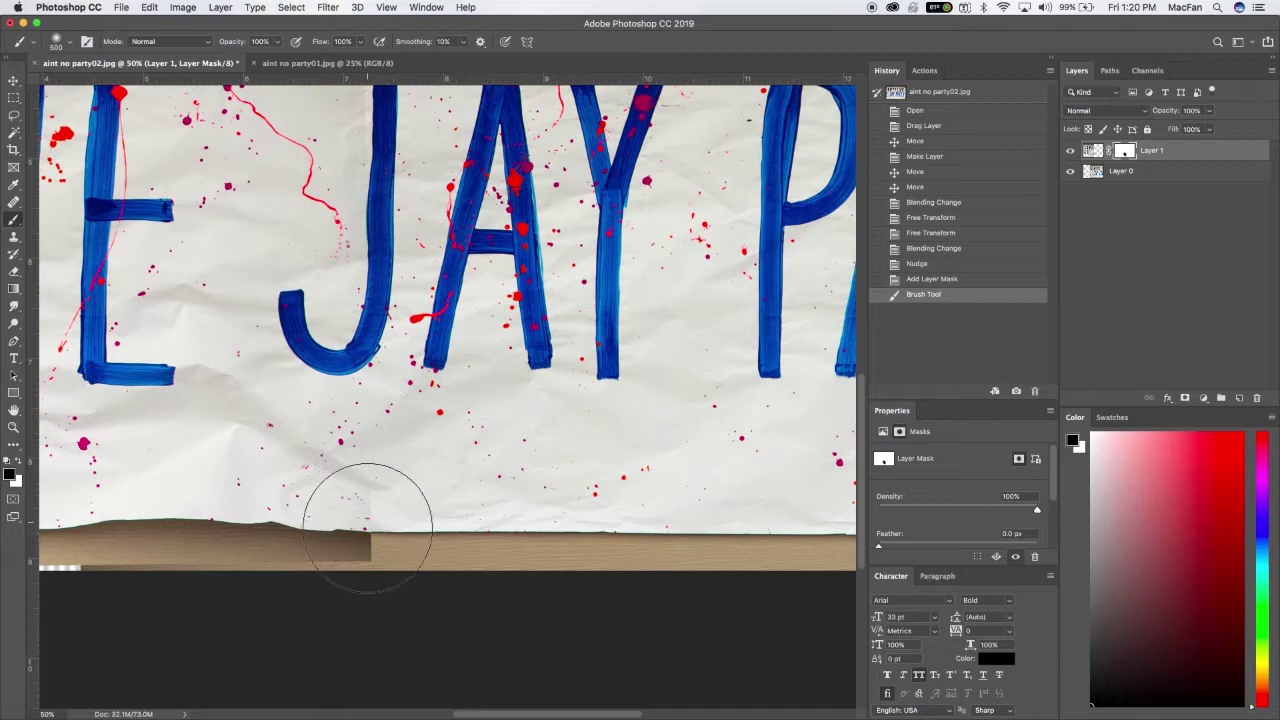
pyautogui.click(363, 527)
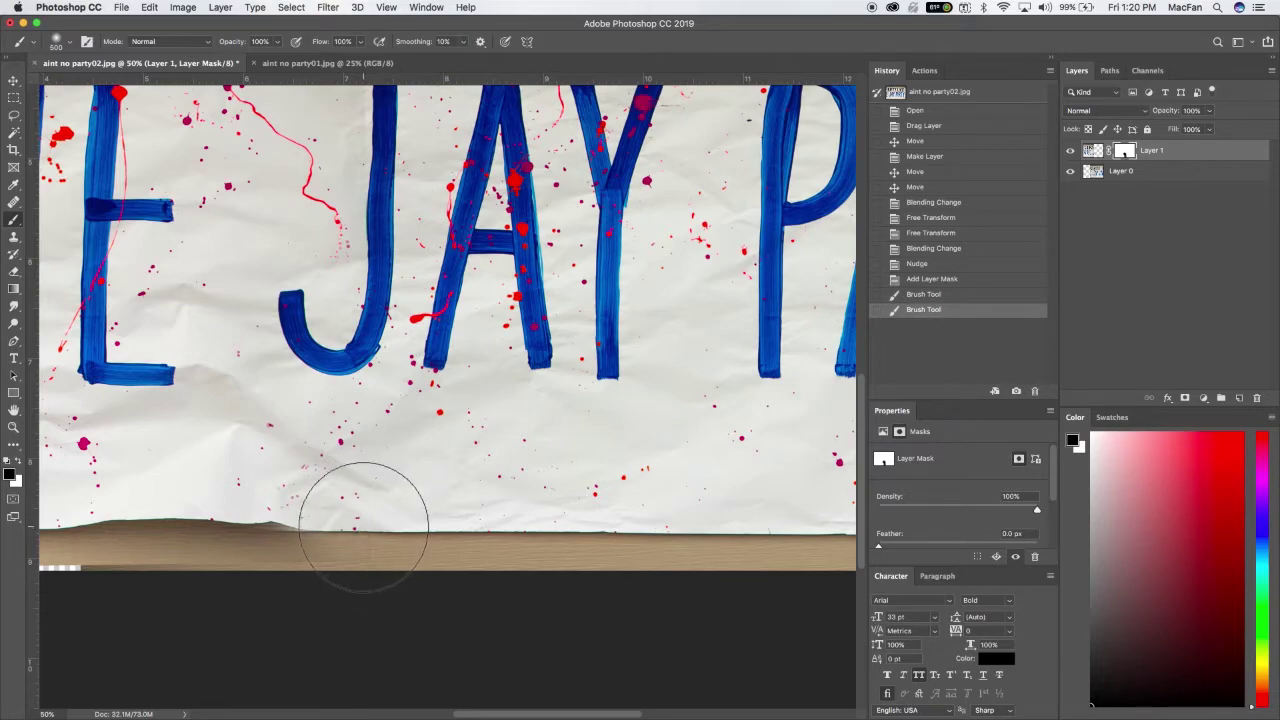
pyautogui.press('[')
pyautogui.press('[')
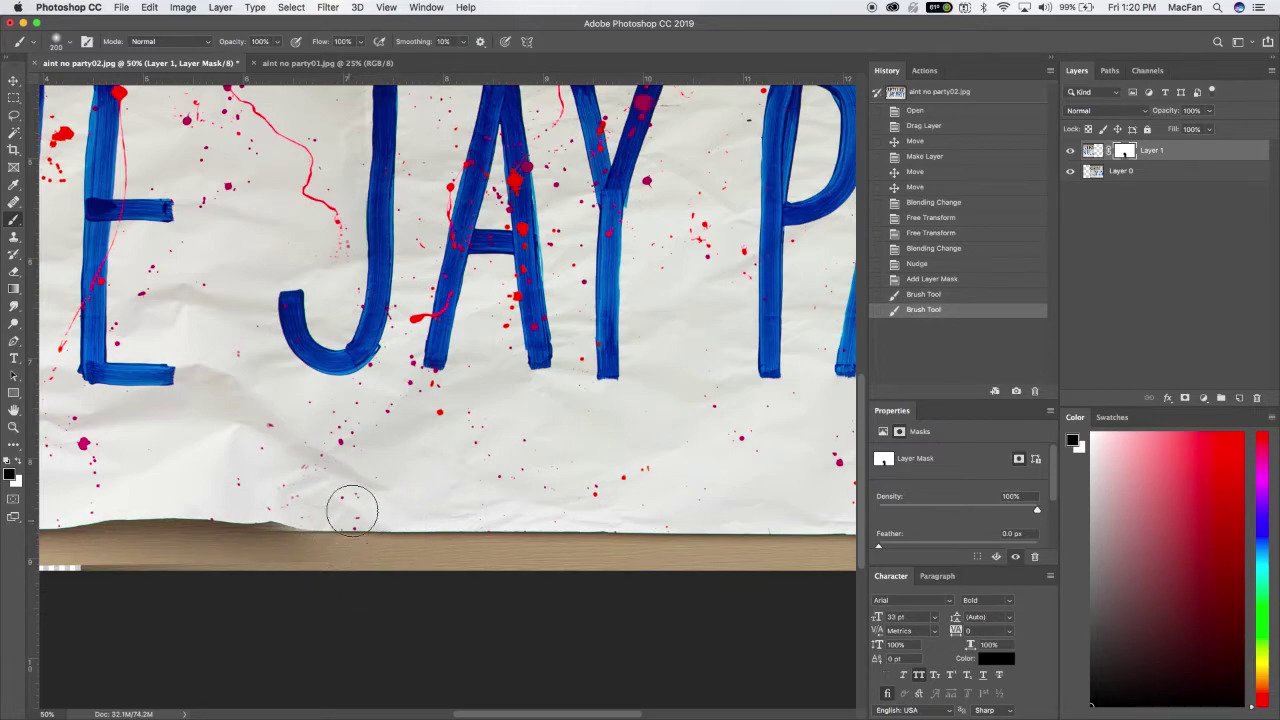
pyautogui.click(351, 509)
pyautogui.press('[')
pyautogui.press('[')
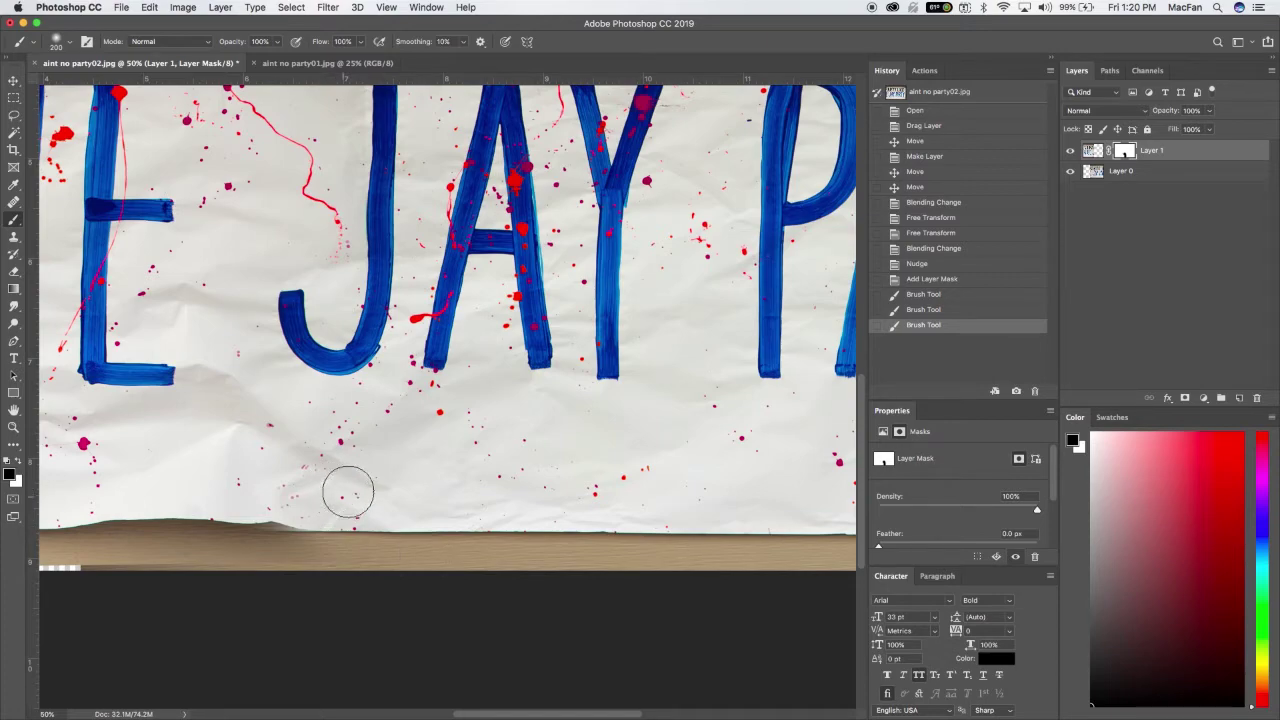
pyautogui.press('[')
pyautogui.press('[')
pyautogui.press('[')
pyautogui.click(311, 458)
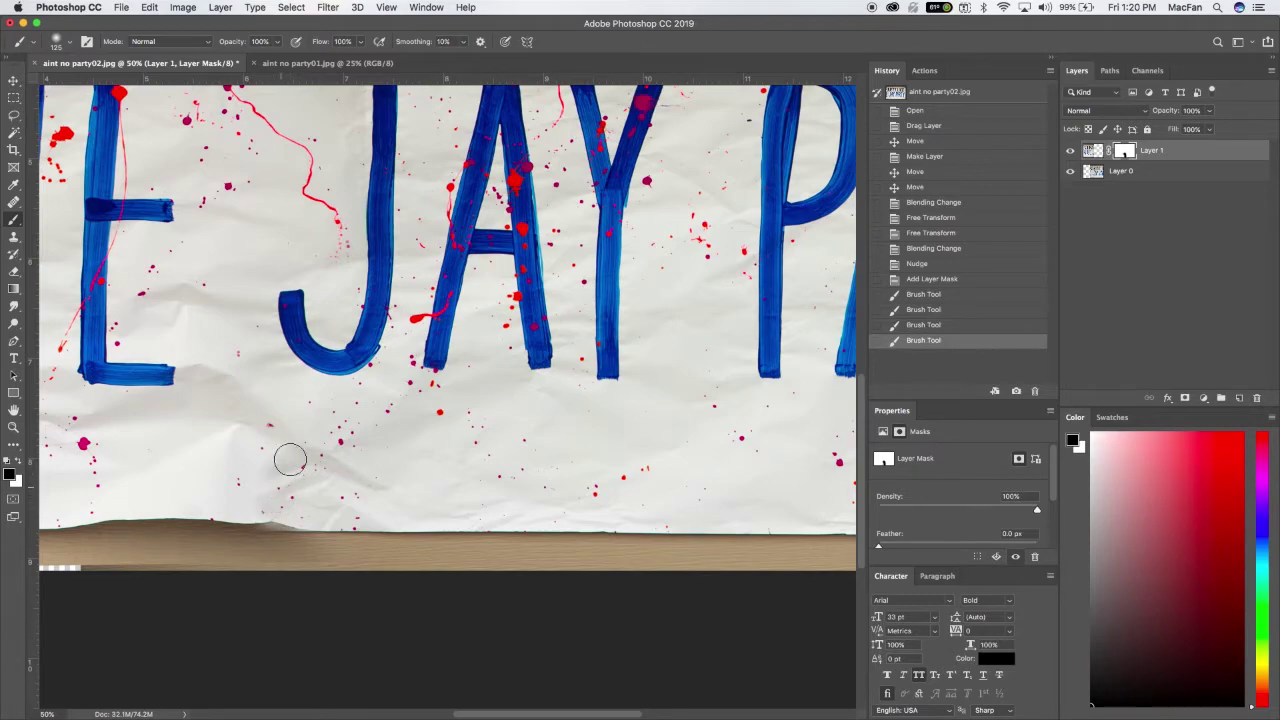
# Step: Blend the seam along the paper's lower edge beside the J with small brush dabs
pyautogui.click(312, 419)
pyautogui.click(276, 424)
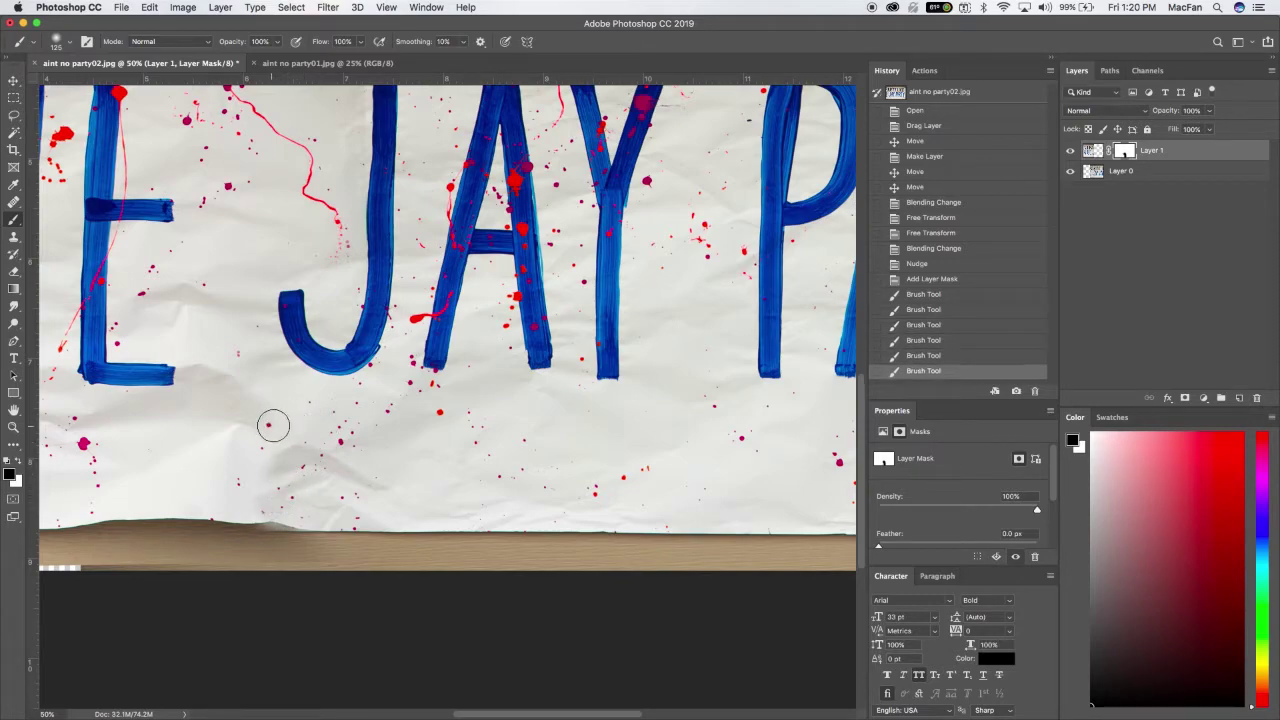
pyautogui.click(268, 432)
pyautogui.click(254, 453)
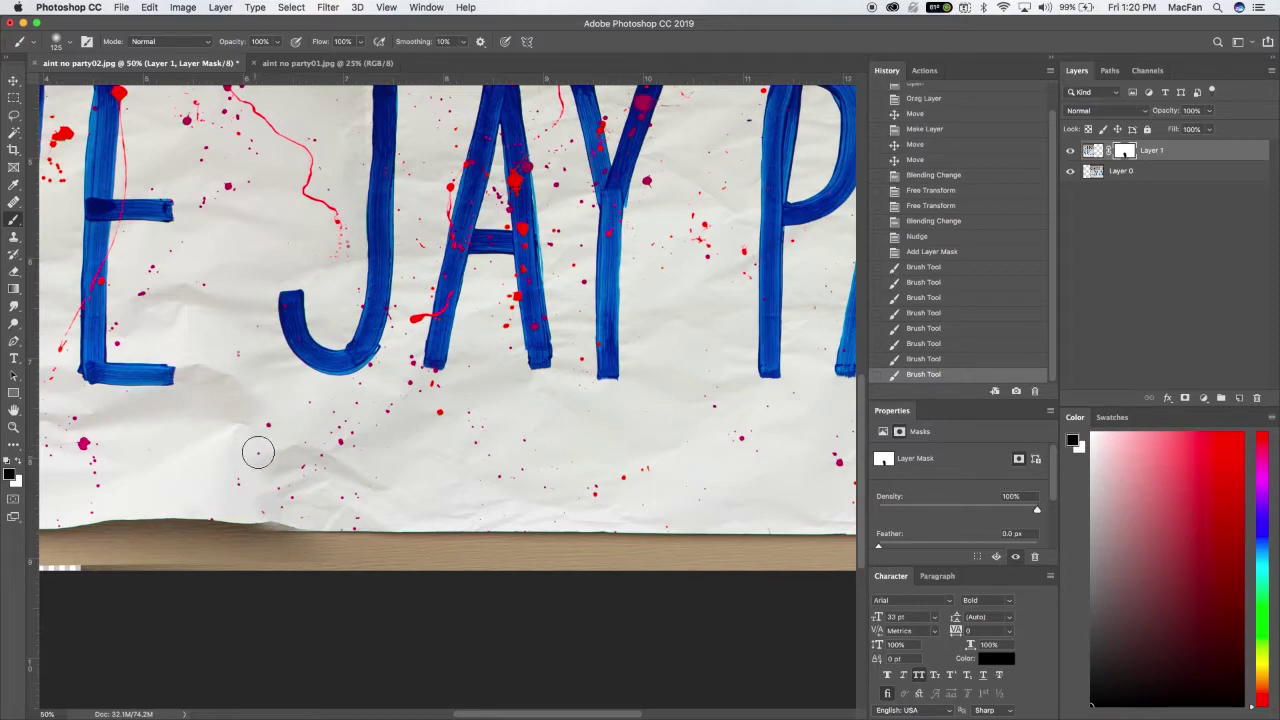
pyautogui.click(248, 465)
pyautogui.click(244, 474)
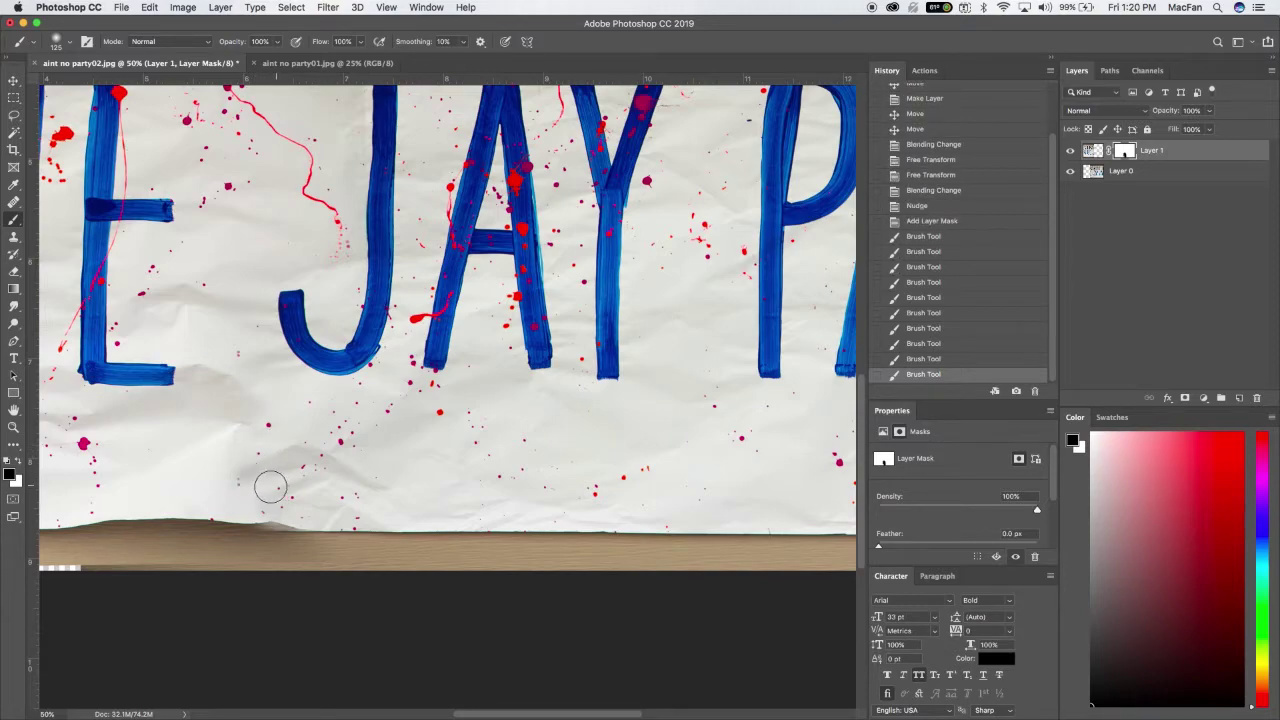
pyautogui.click(240, 478)
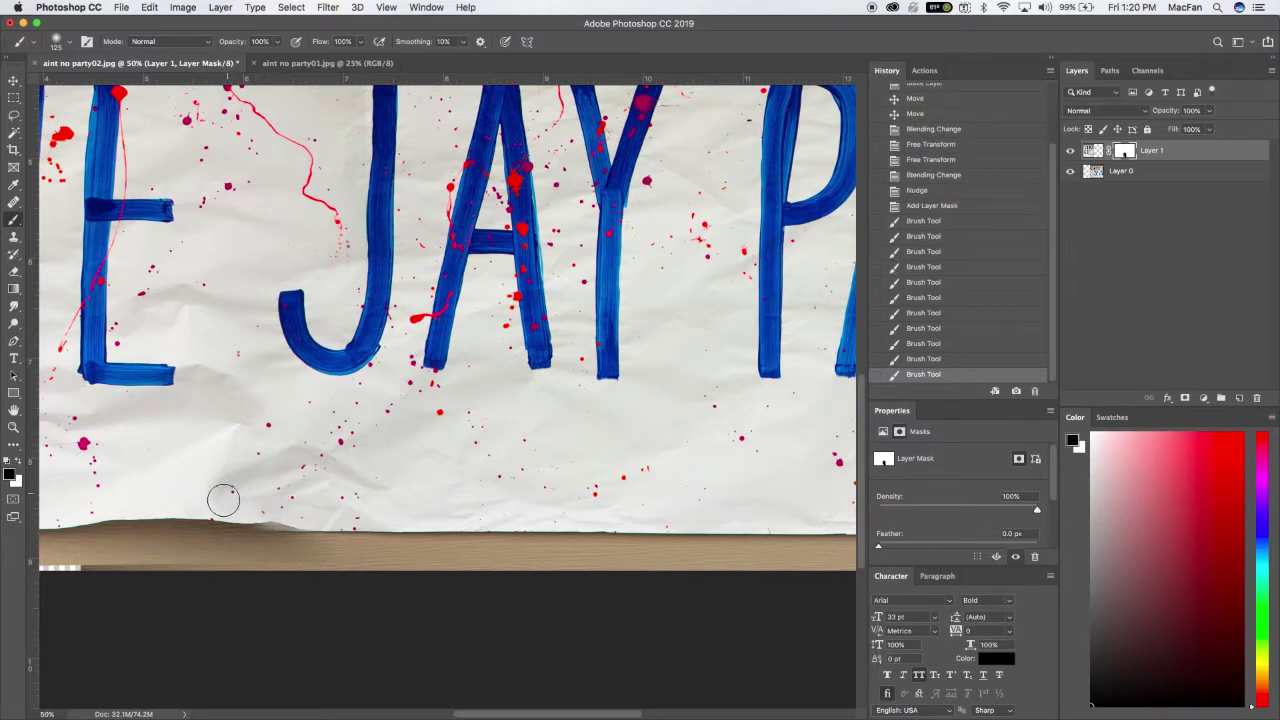
pyautogui.click(244, 476)
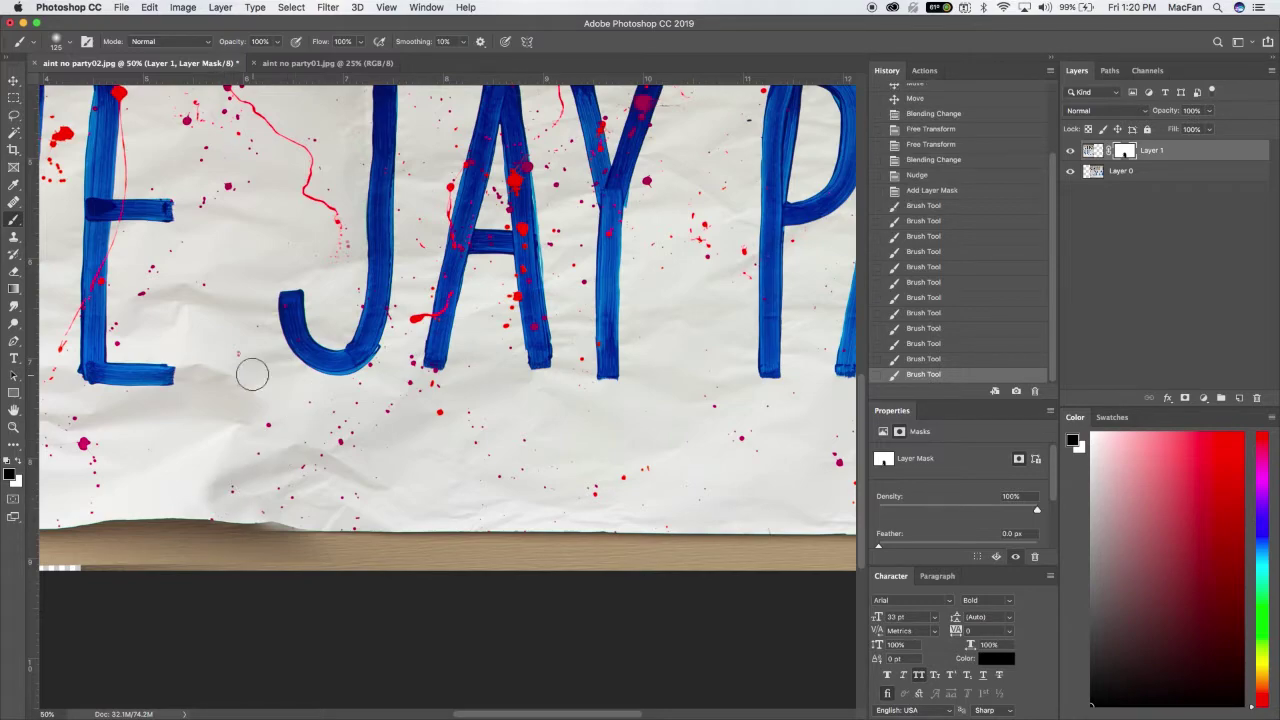
# Step: Blend the seam up the J's stem to the red drip's end, then switch to white
pyautogui.scroll(2, 261, 474)
pyautogui.scroll(3, 261, 474)
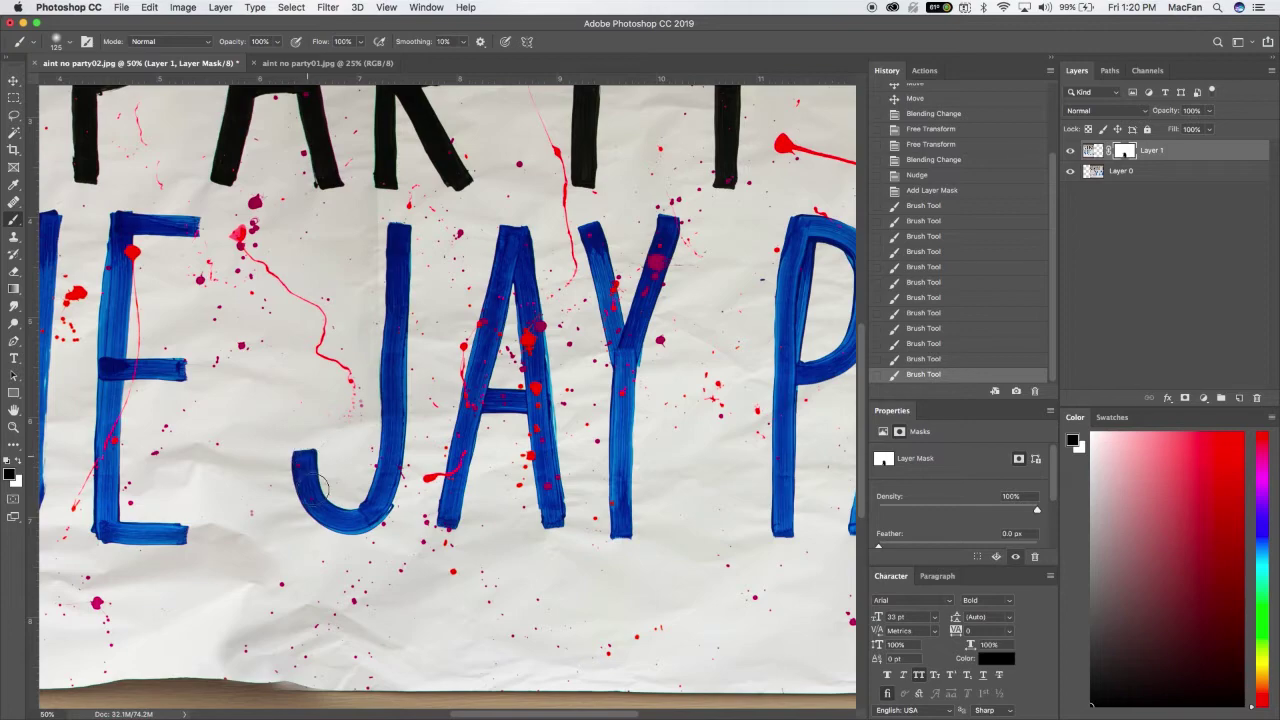
pyautogui.moveTo(366, 500); pyautogui.dragTo(368, 400)
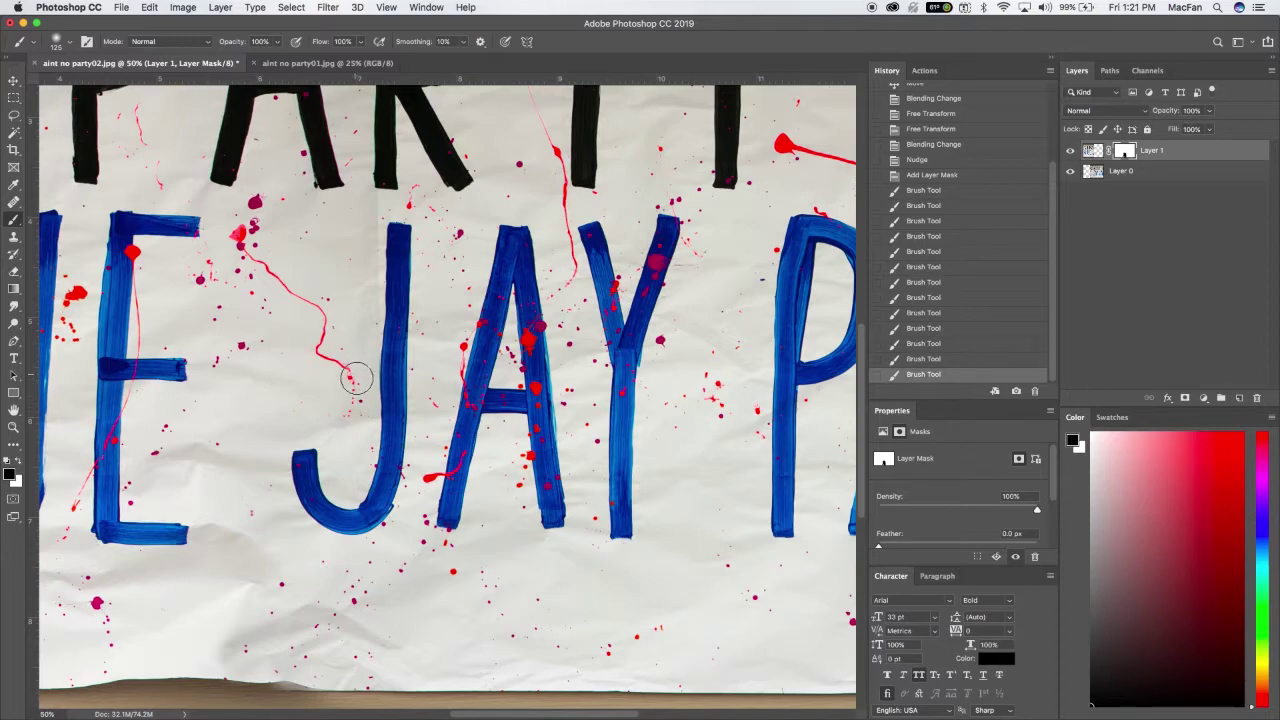
pyautogui.click(356, 381)
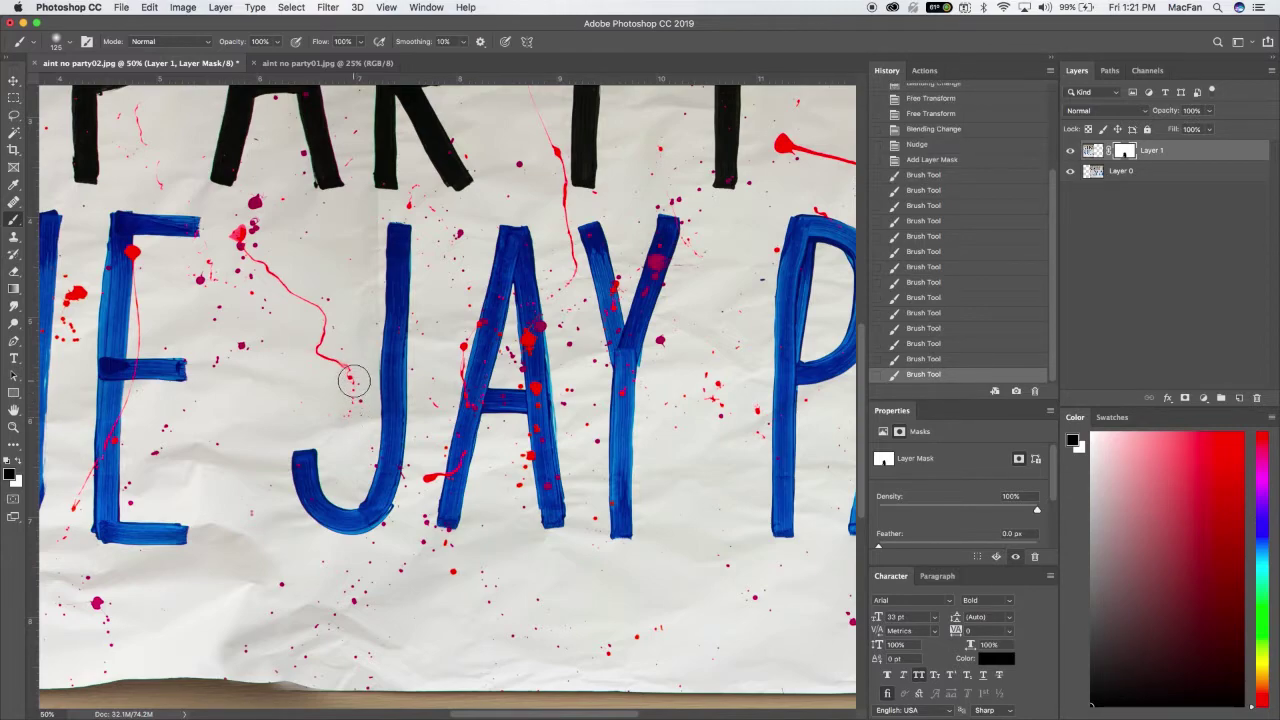
pyautogui.press('x')
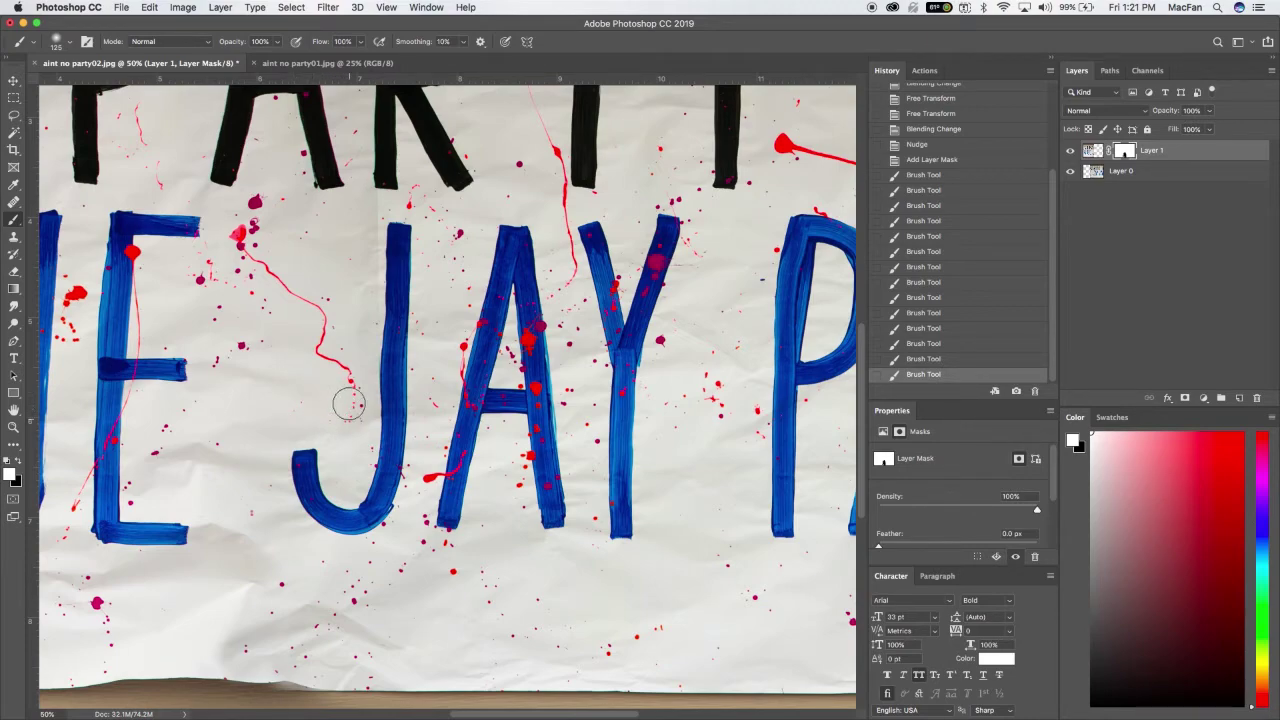
# Step: Restore the top photo near the red drip, then mask in black along the J stem and below PARTY's R
pyautogui.moveTo(349, 403); pyautogui.dragTo(352, 424)
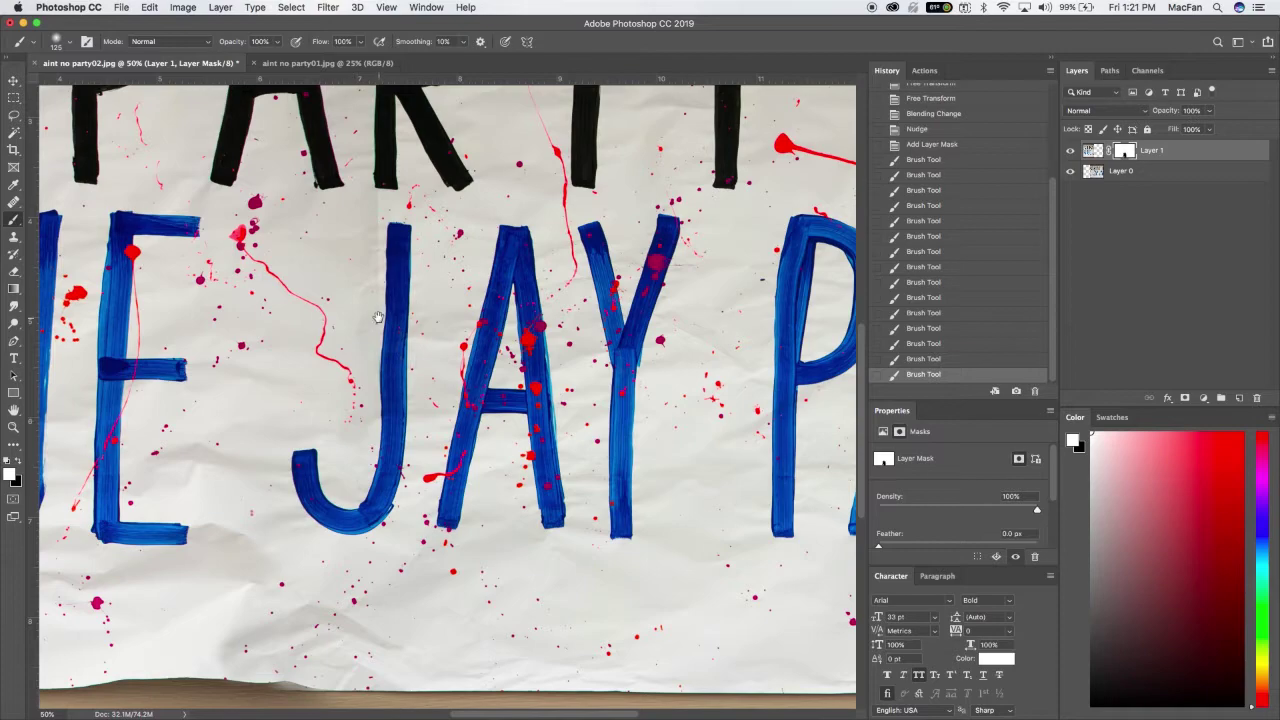
pyautogui.moveTo(378, 317); pyautogui.dragTo(357, 495)
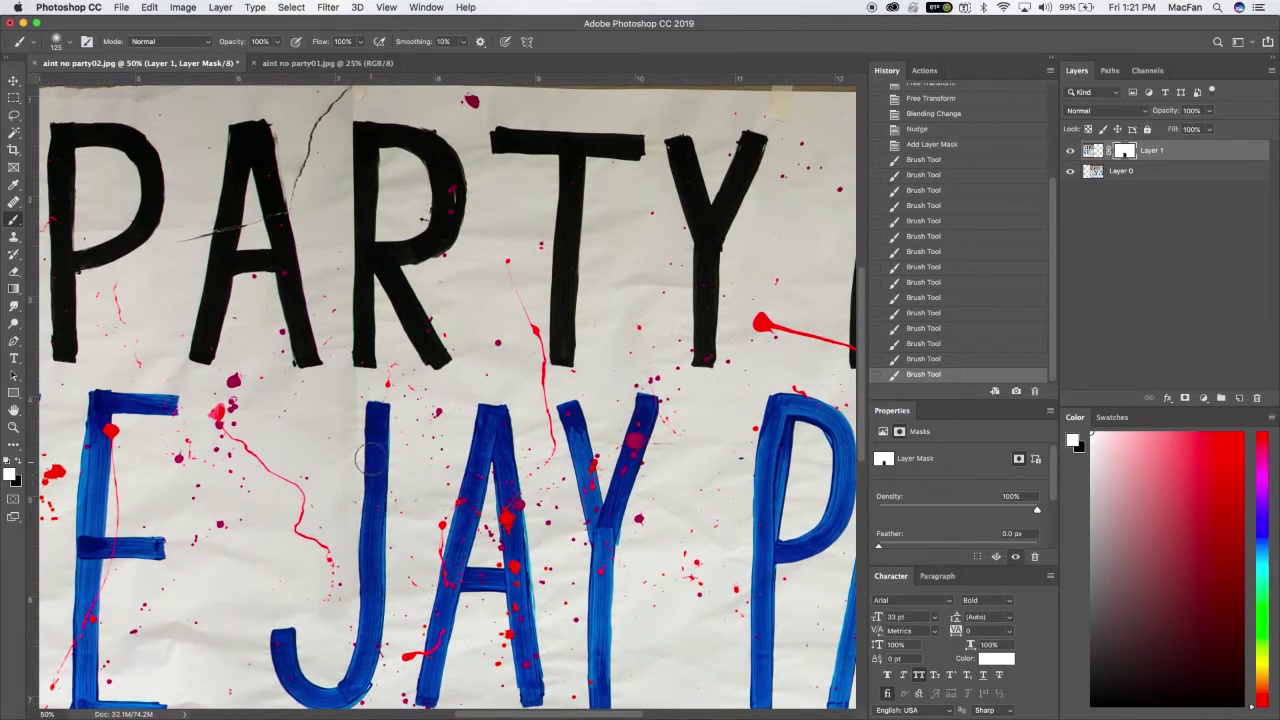
pyautogui.press('x')
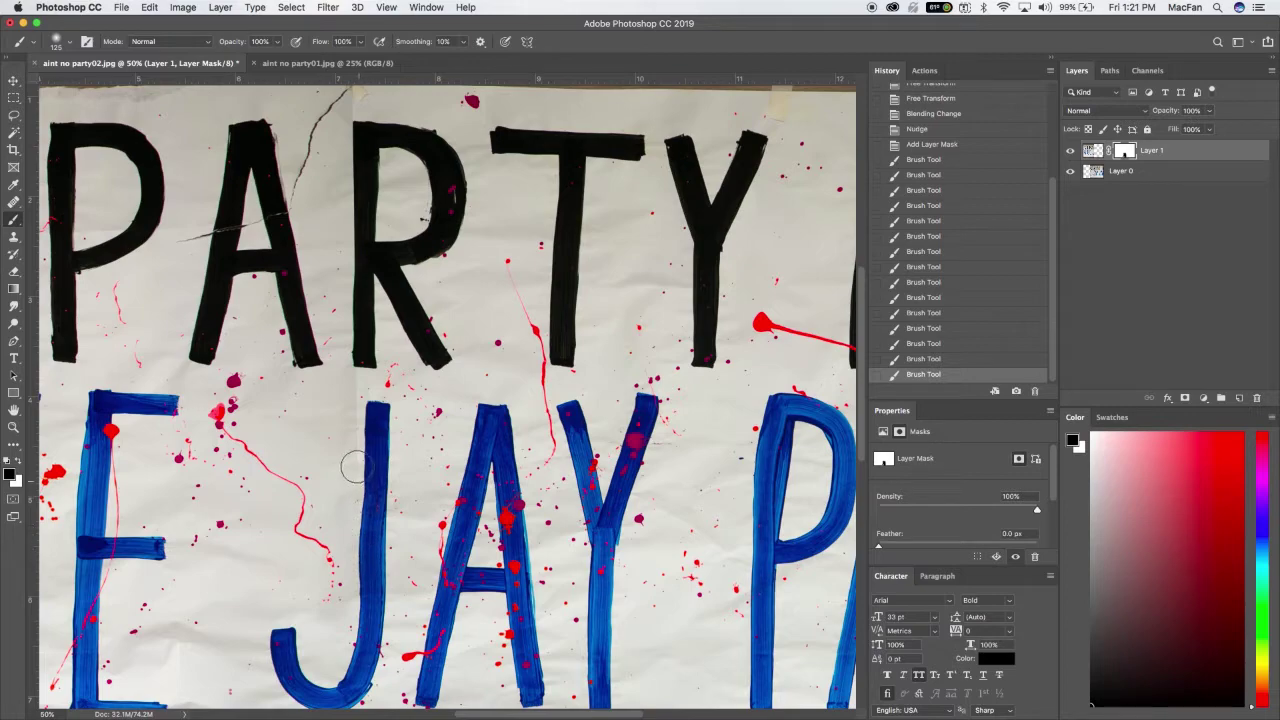
pyautogui.moveTo(355, 467); pyautogui.dragTo(352, 395)
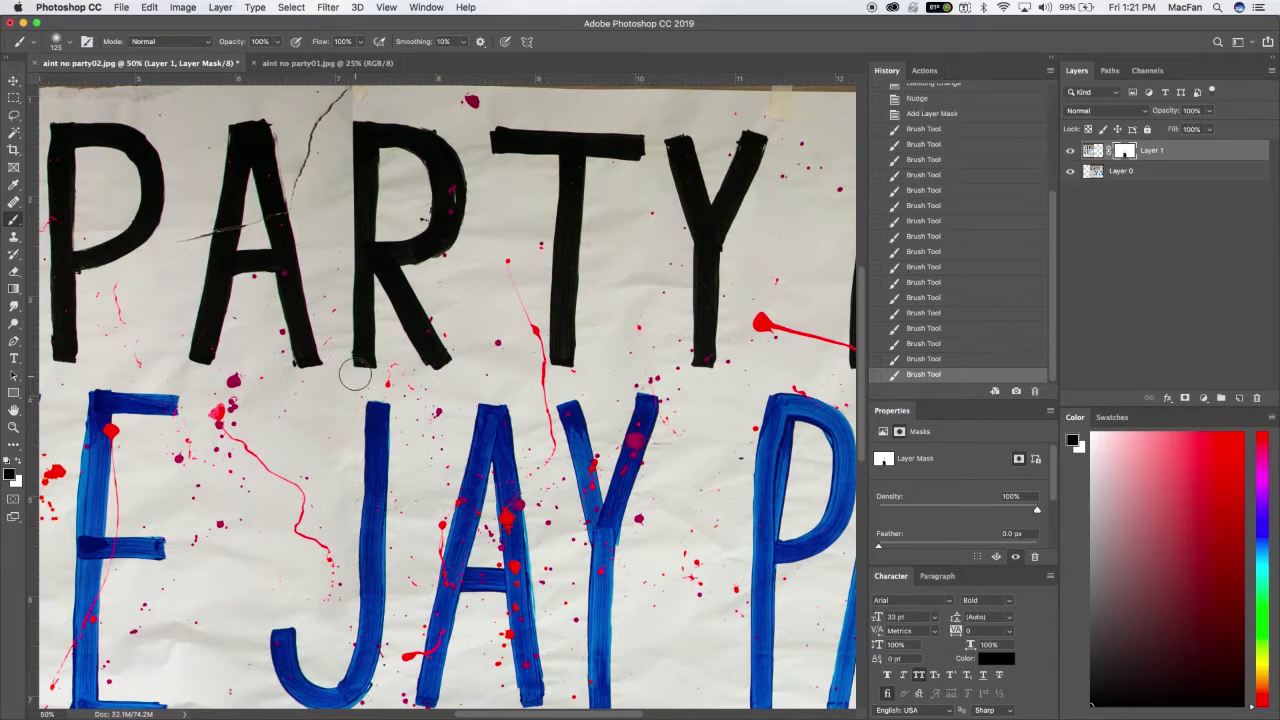
pyautogui.moveTo(355, 362); pyautogui.dragTo(360, 395)
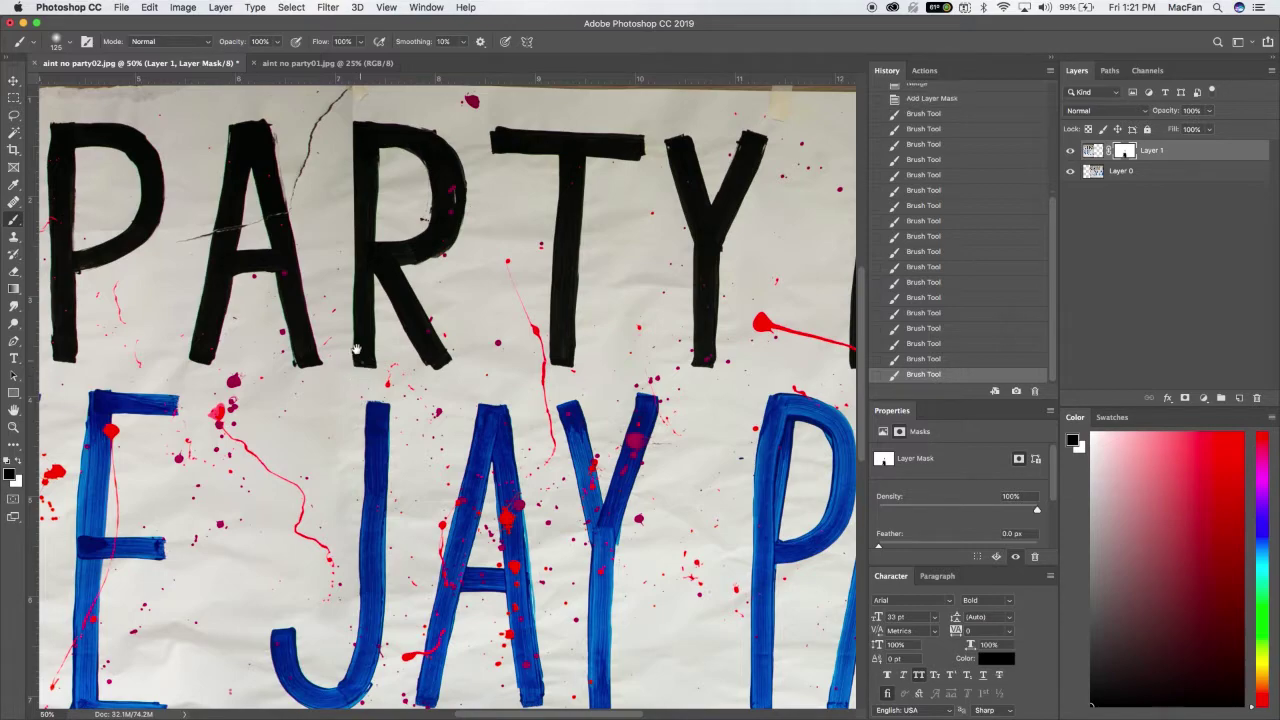
pyautogui.moveTo(354, 443); pyautogui.dragTo(353, 473)
# Step: Blend the seam down the R's left stem and along the banner's top edge on the Layer 1 mask
pyautogui.scroll(5, 353, 473)
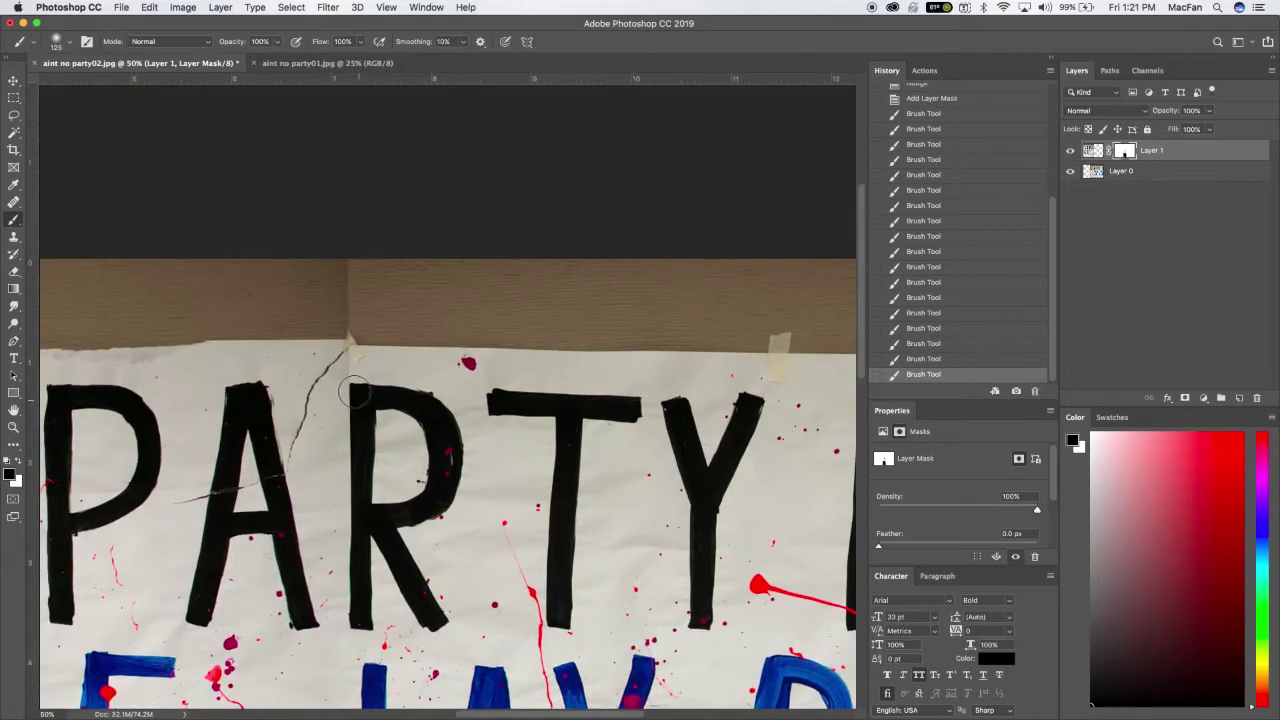
pyautogui.moveTo(360, 405)
pyautogui.mouseDown()
pyautogui.moveTo(360, 540)
pyautogui.moveTo(353, 451)
pyautogui.mouseUp()
pyautogui.press('super+r')
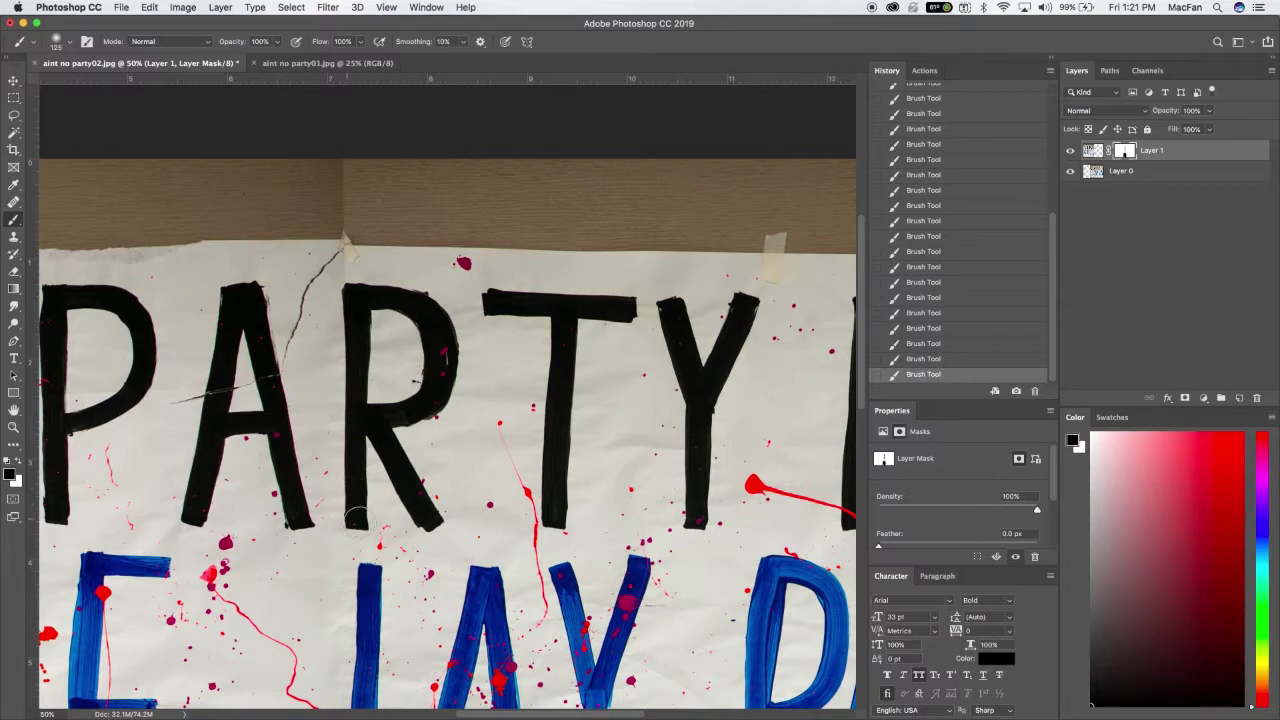
pyautogui.press('super+r')
pyautogui.moveTo(345, 412); pyautogui.dragTo(350, 475)
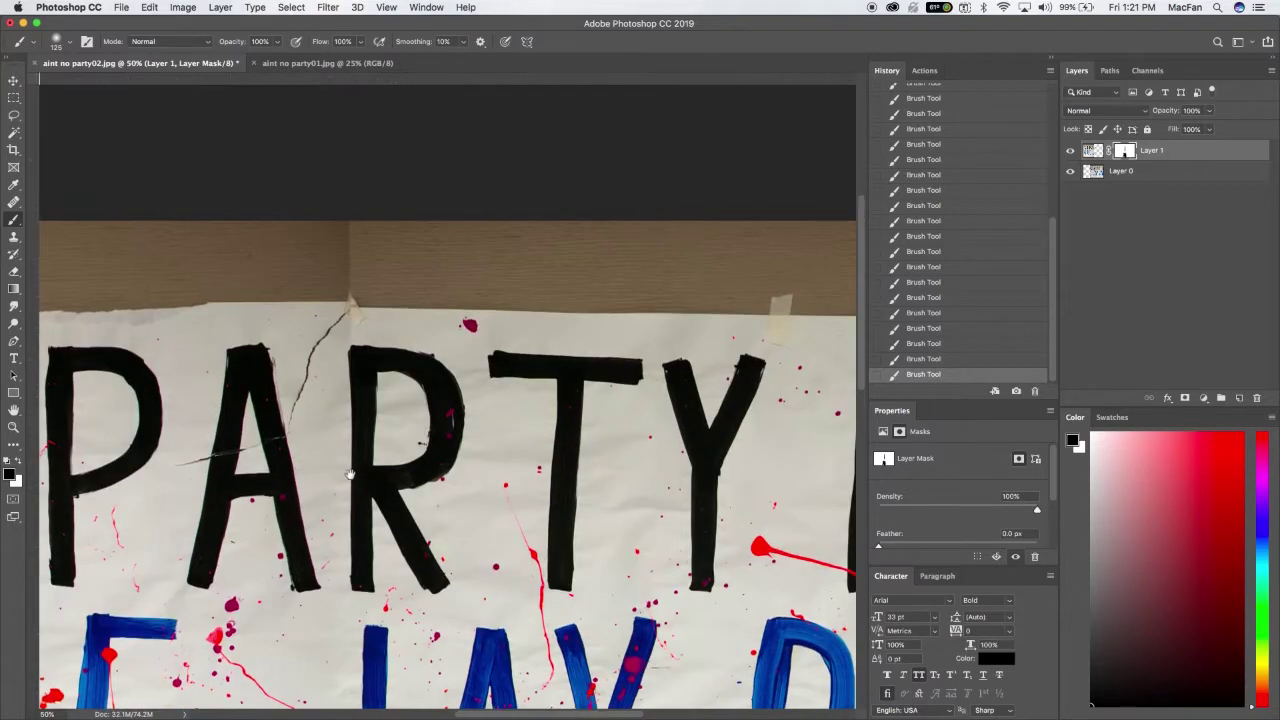
pyautogui.press('super+r')
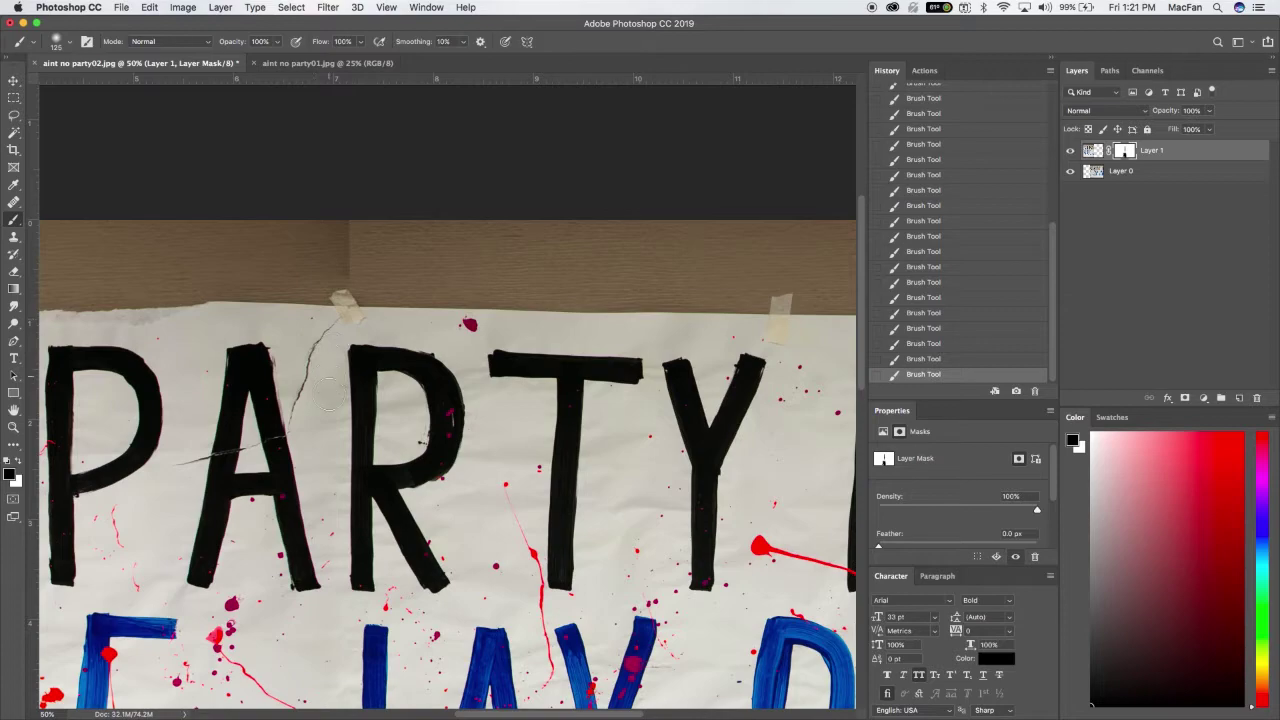
pyautogui.scroll(-4, 340, 400)
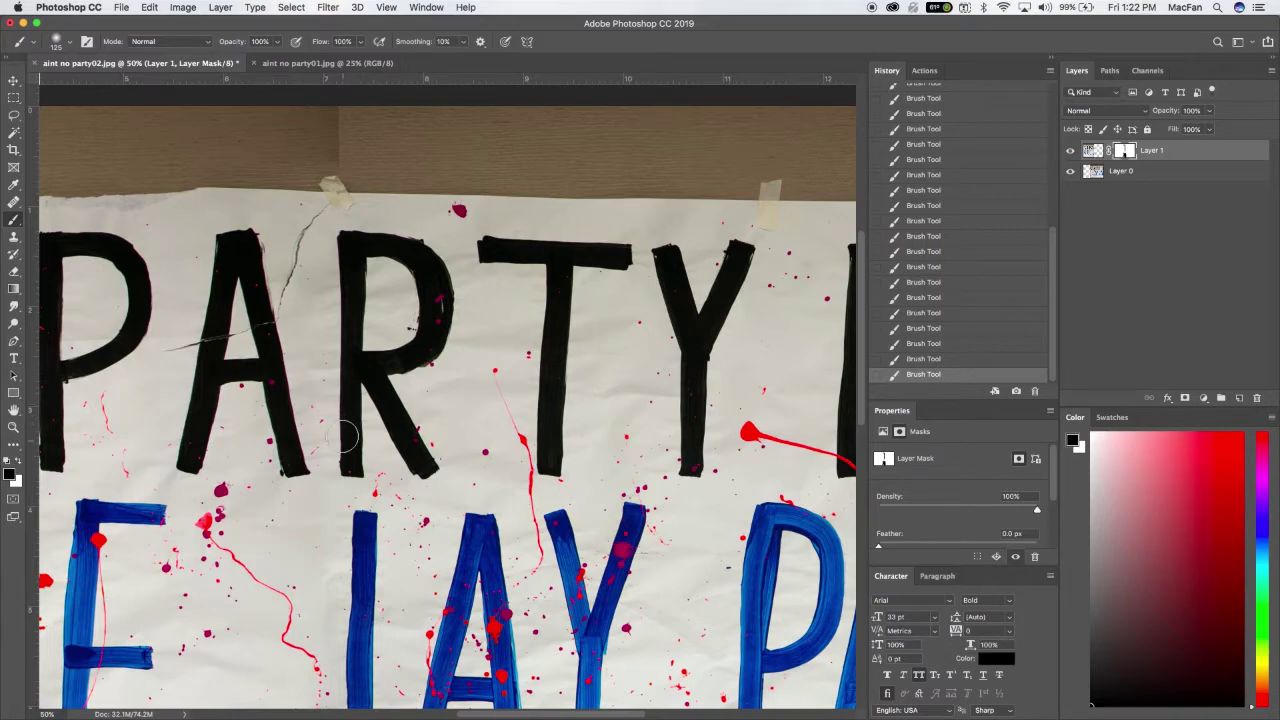
pyautogui.scroll(-3, 352, 348)
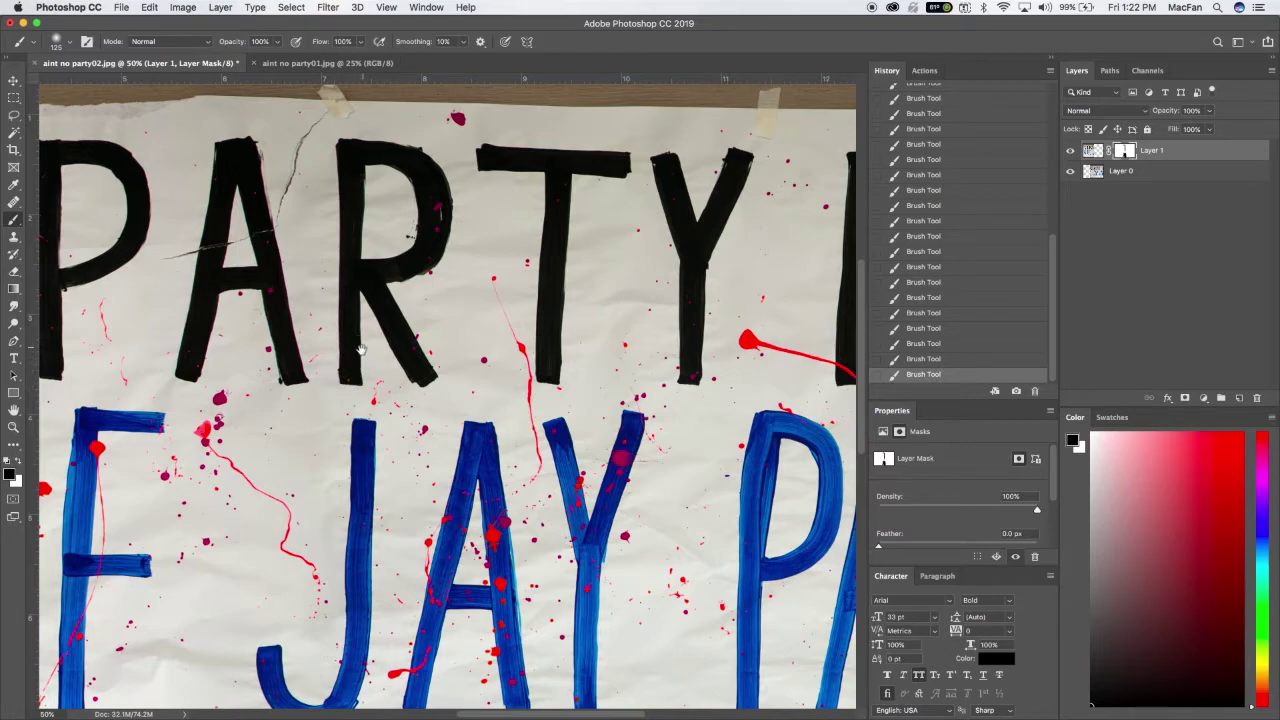
pyautogui.scroll(-3, 358, 352)
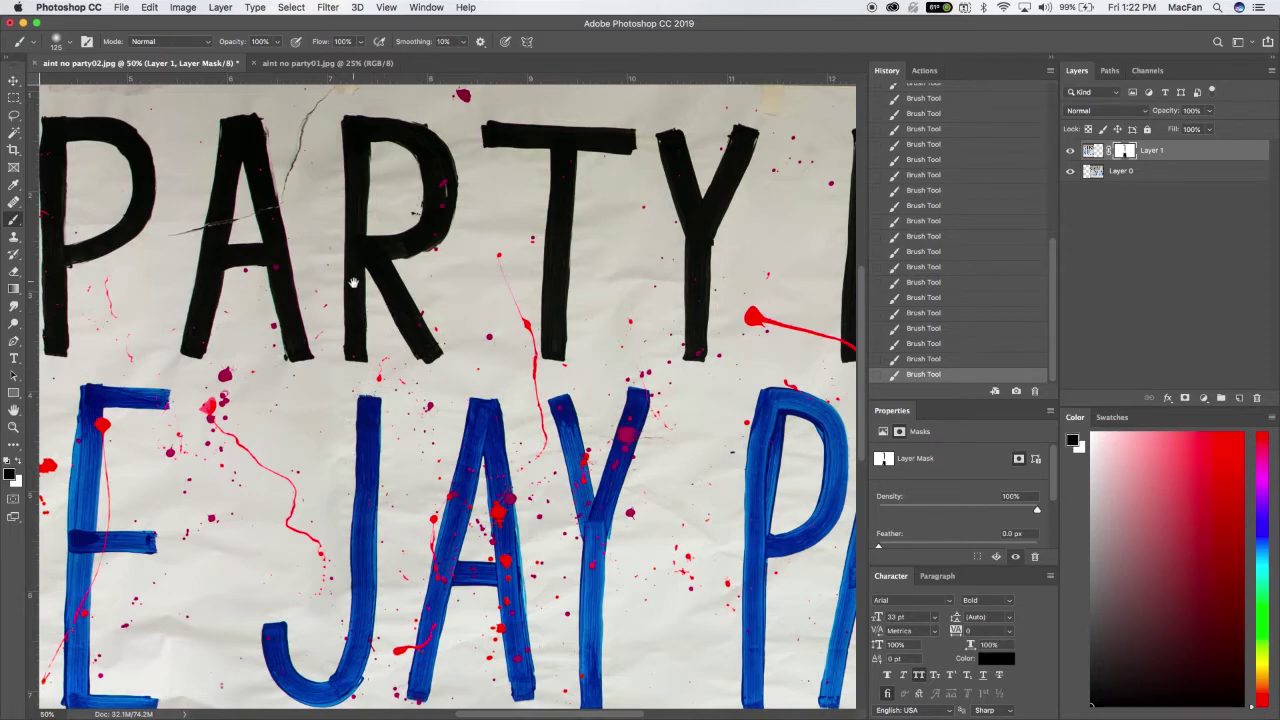
pyautogui.scroll(3, 353, 283)
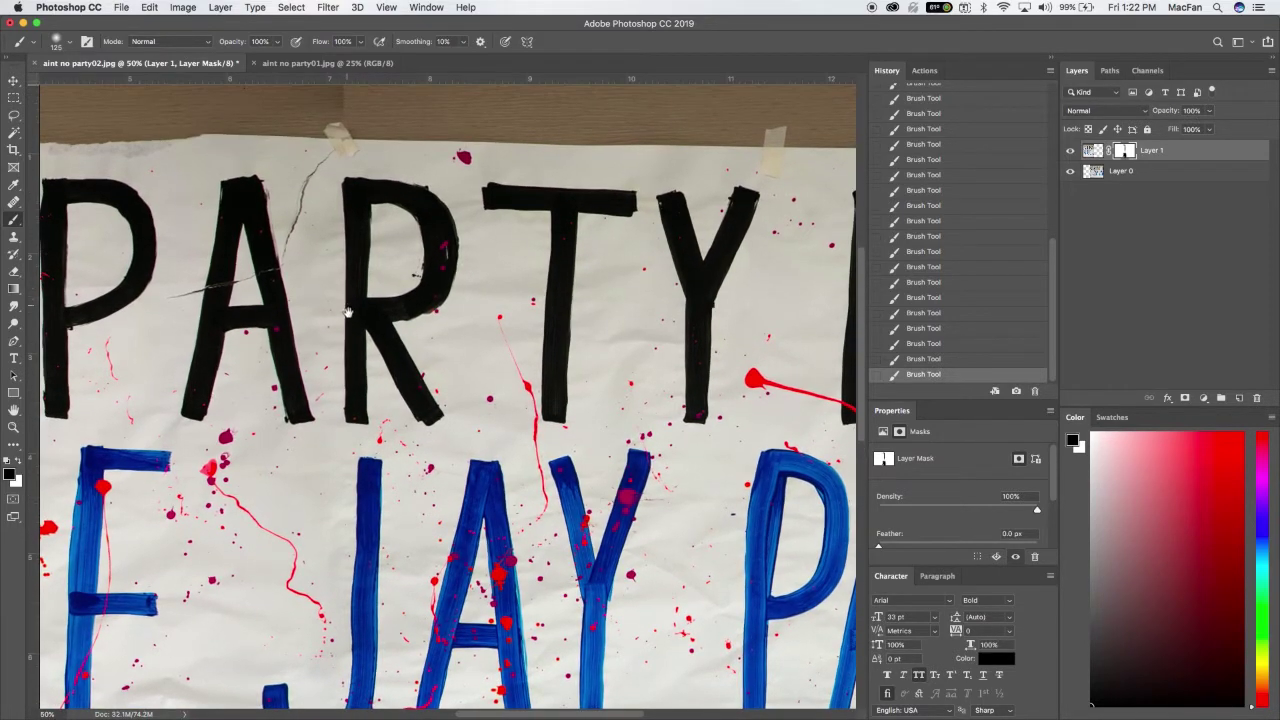
pyautogui.scroll(1, 348, 313)
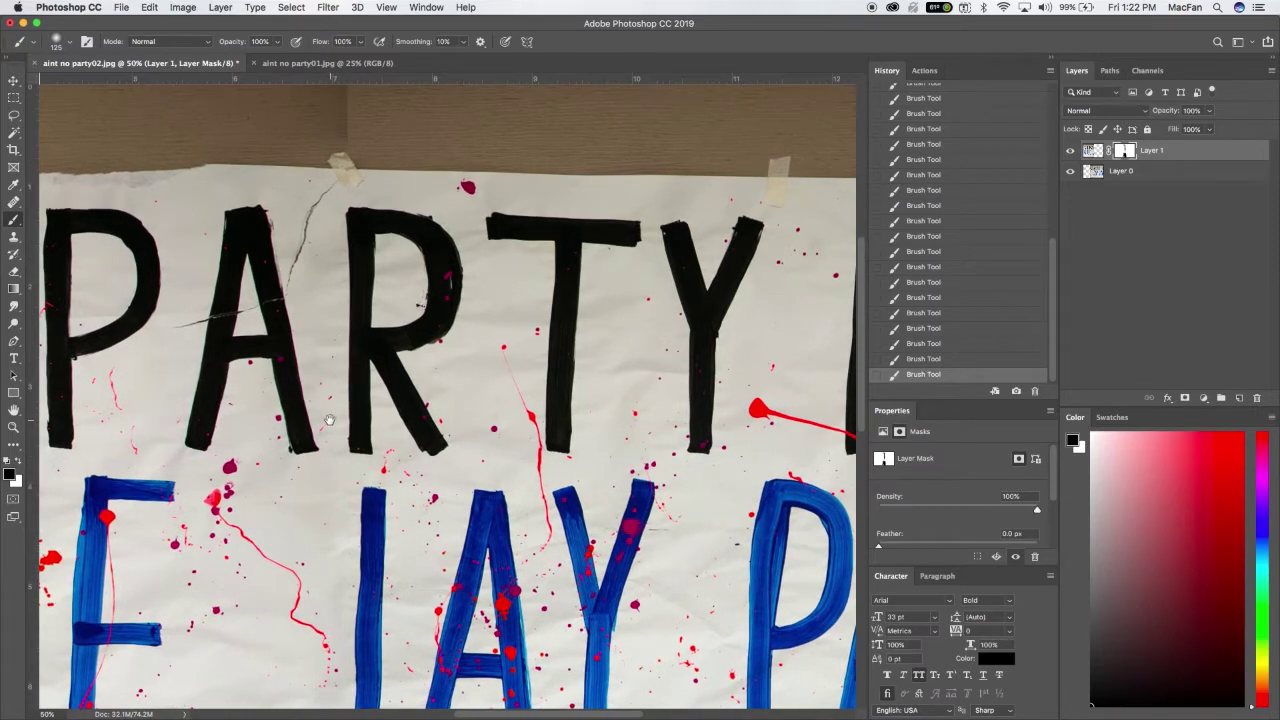
pyautogui.scroll(-6, 330, 410)
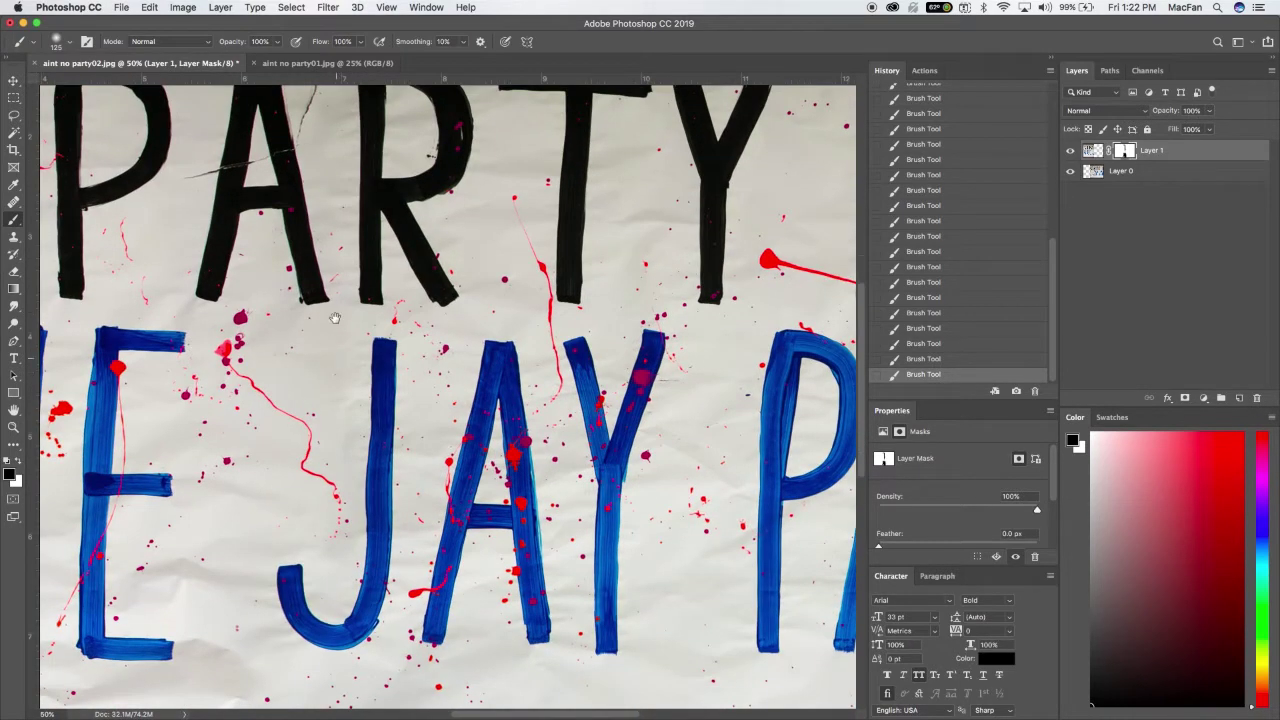
pyautogui.scroll(-5, 330, 350)
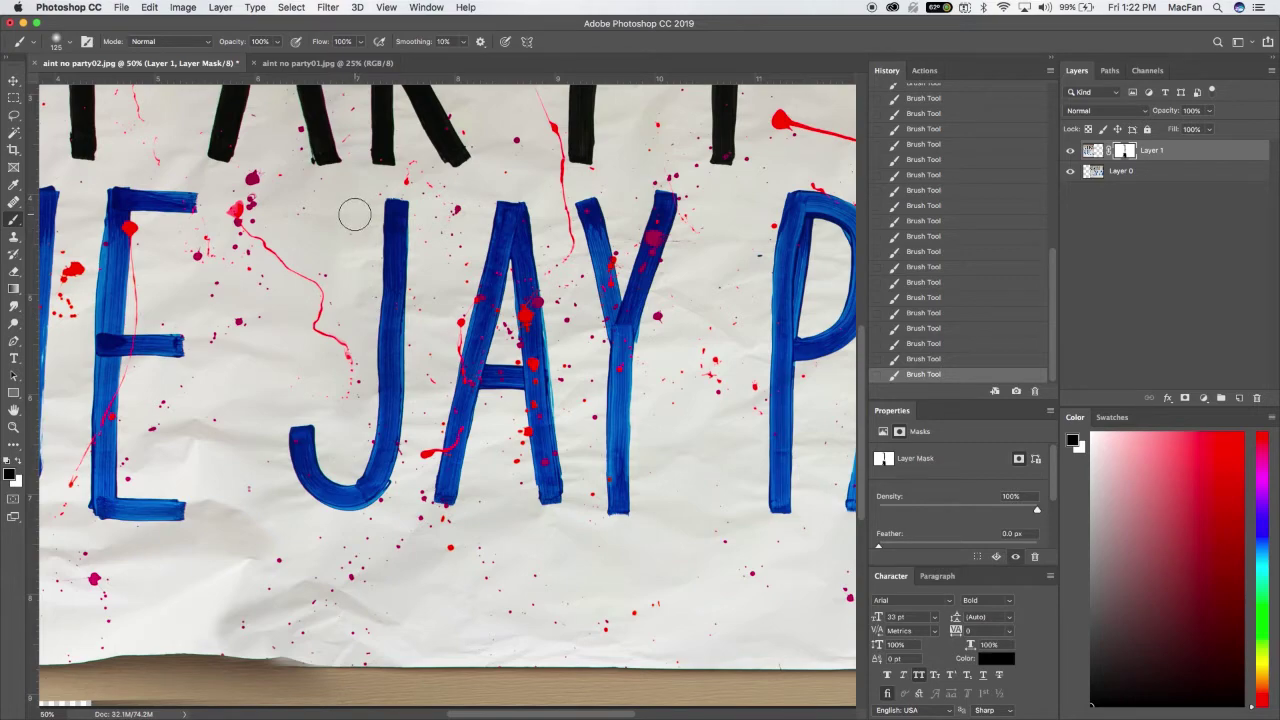
# Step: Merge the masked photo down into Layer 0 and use Image > Reveal All to enlarge the canvas
pyautogui.press('super+j')
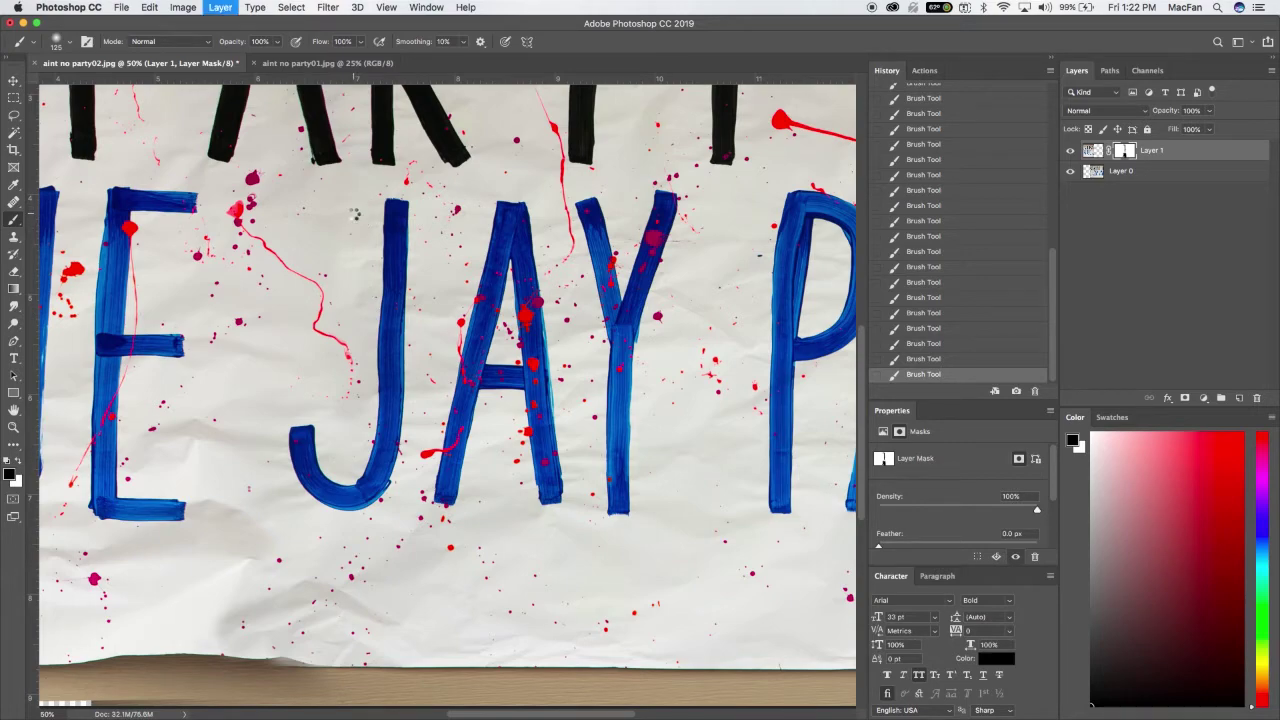
pyautogui.press('super+e')
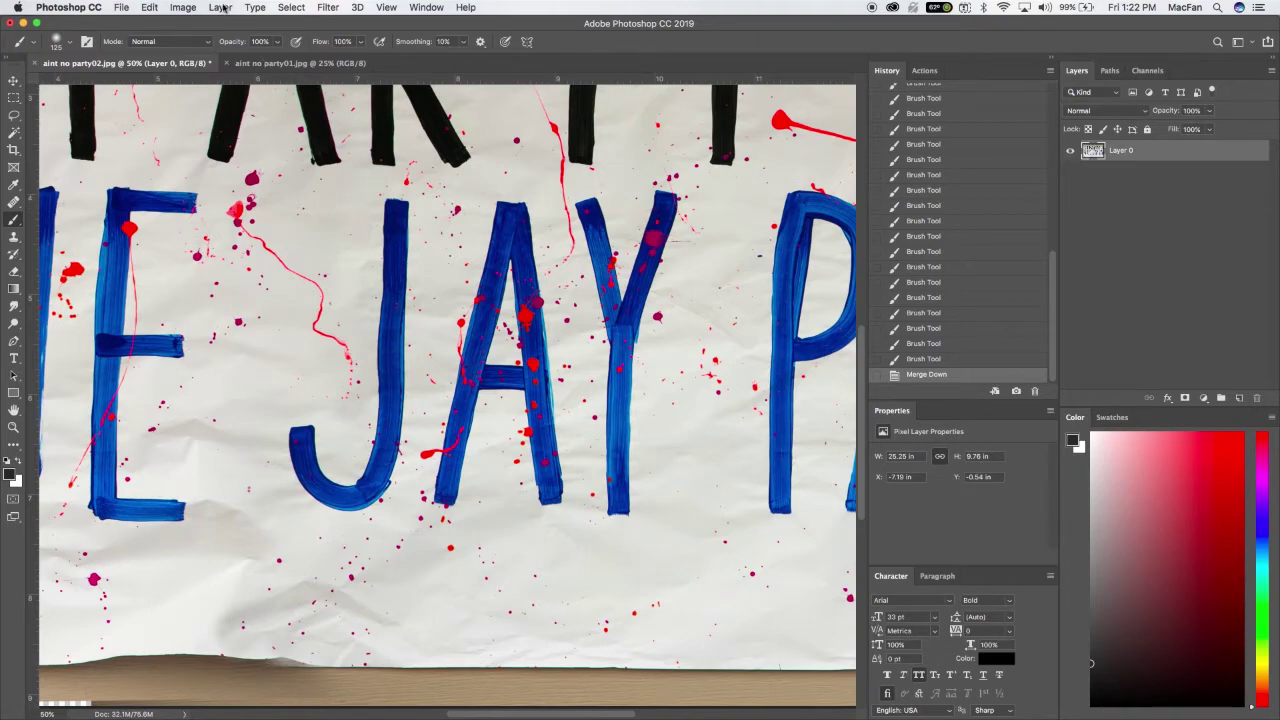
pyautogui.click(183, 8)
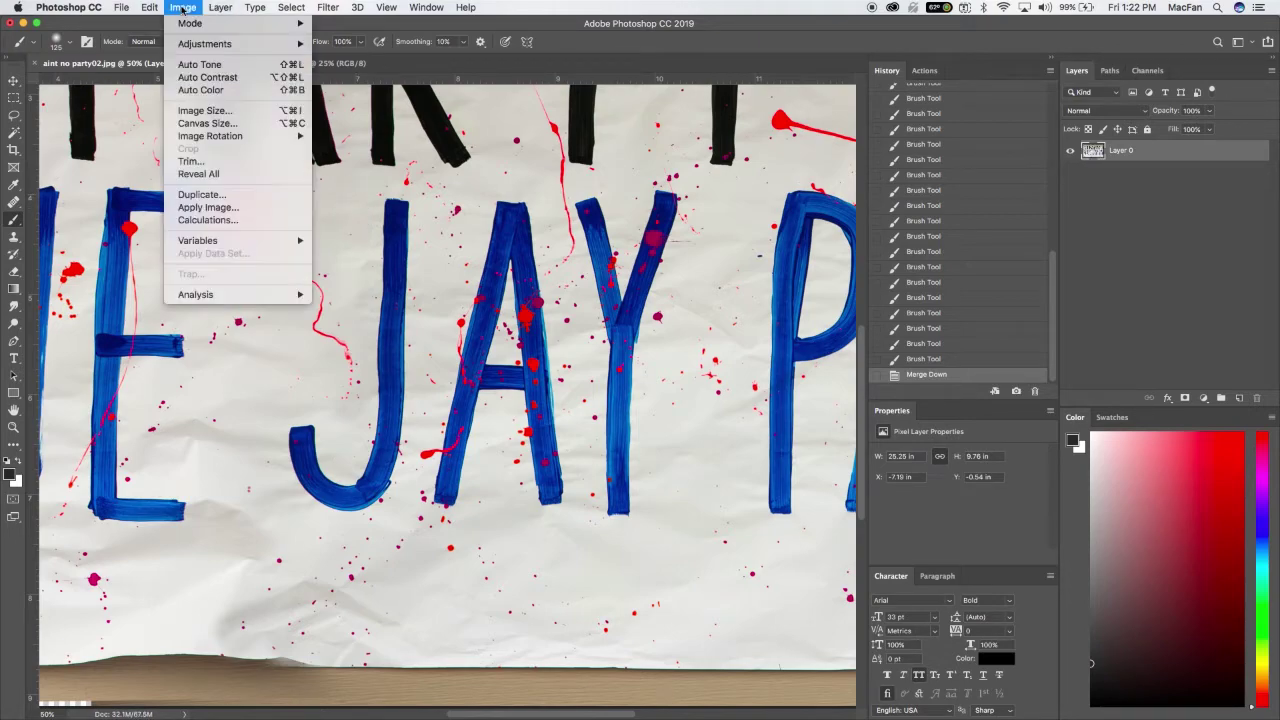
pyautogui.click(229, 174)
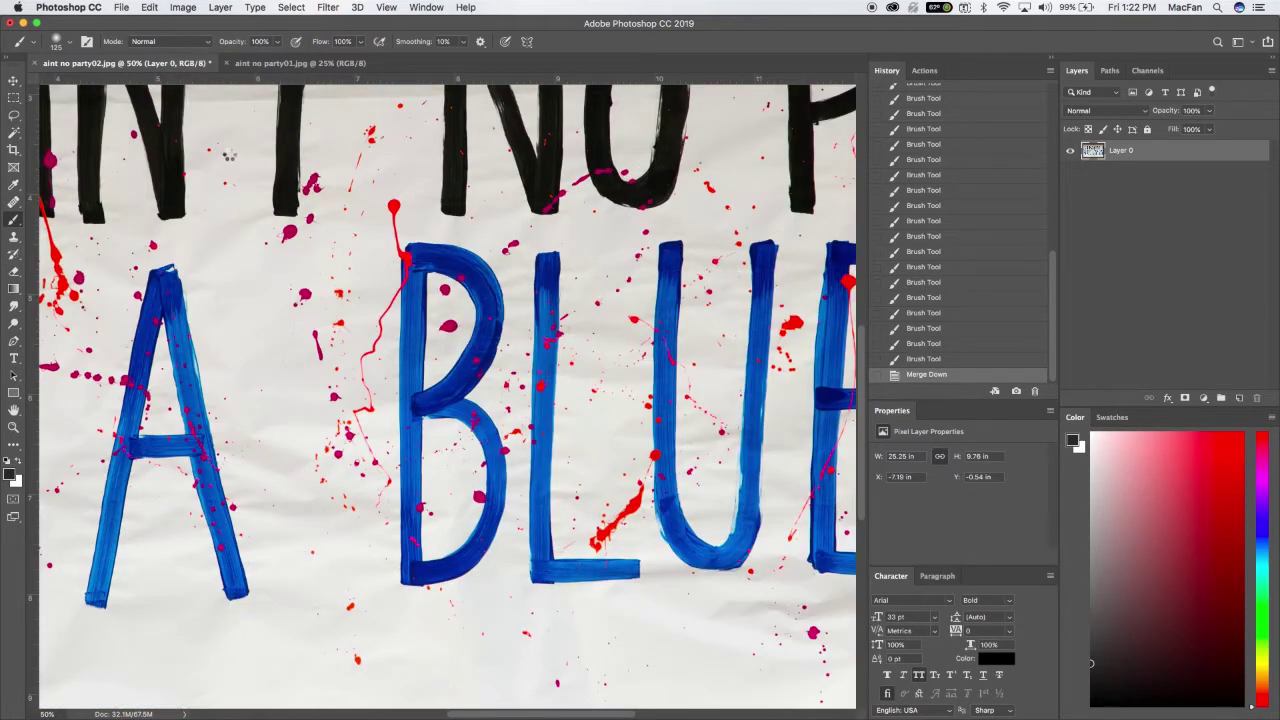
# Step: Fit the whole banner on screen, then zoom in on NO PARTY
pyautogui.press('super+0')
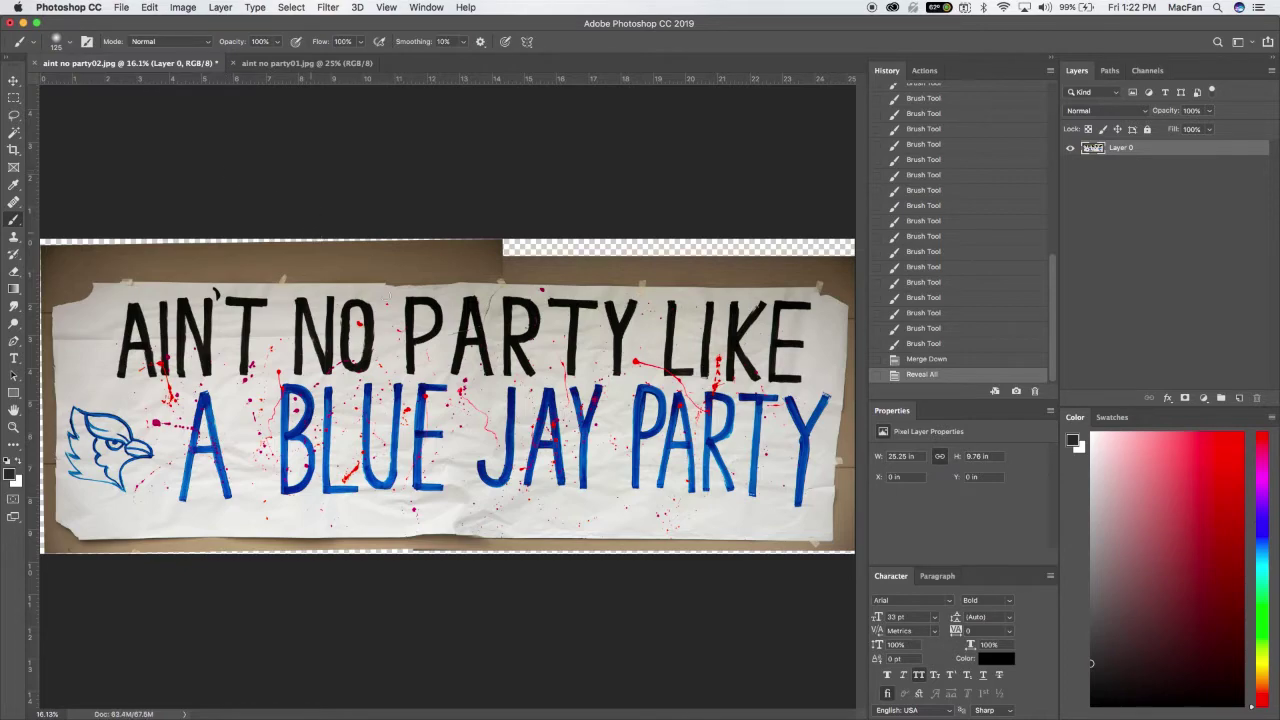
pyautogui.press('z')
pyautogui.click(446, 318)
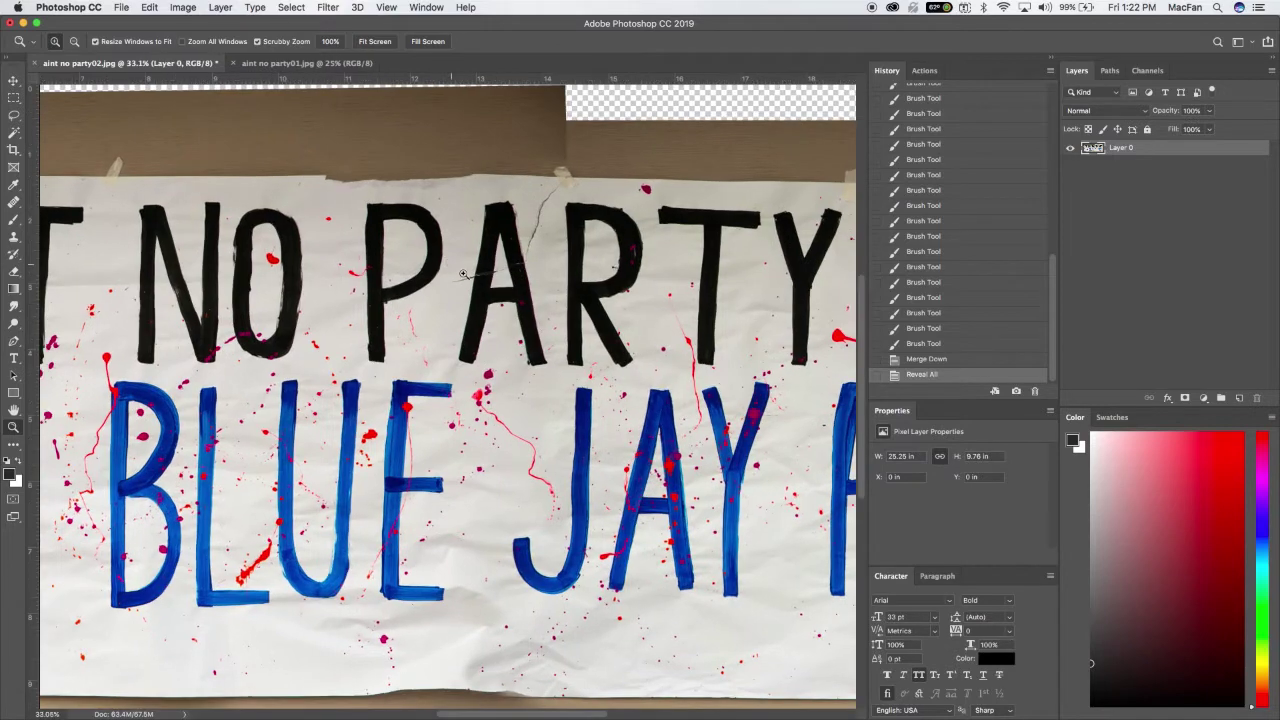
pyautogui.moveTo(481, 286); pyautogui.dragTo(512, 309)
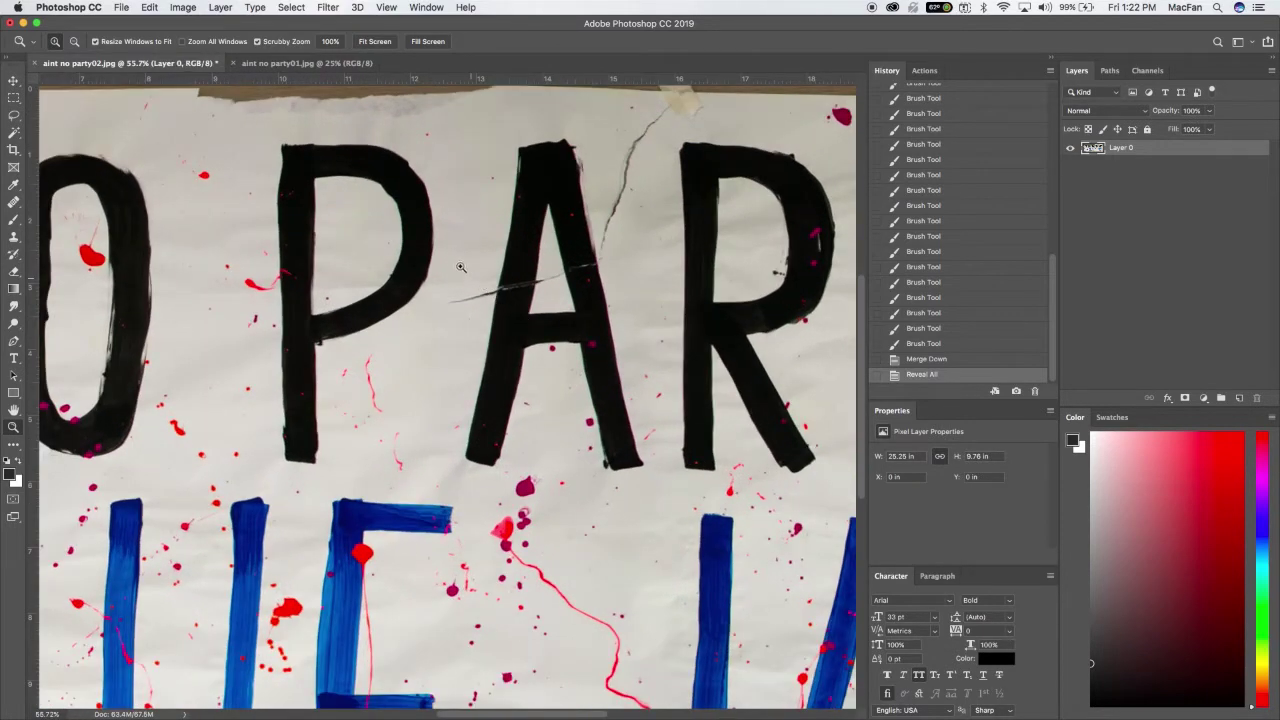
pyautogui.moveTo(460, 267); pyautogui.dragTo(501, 298)
pyautogui.hscroll(5, 507, 316)
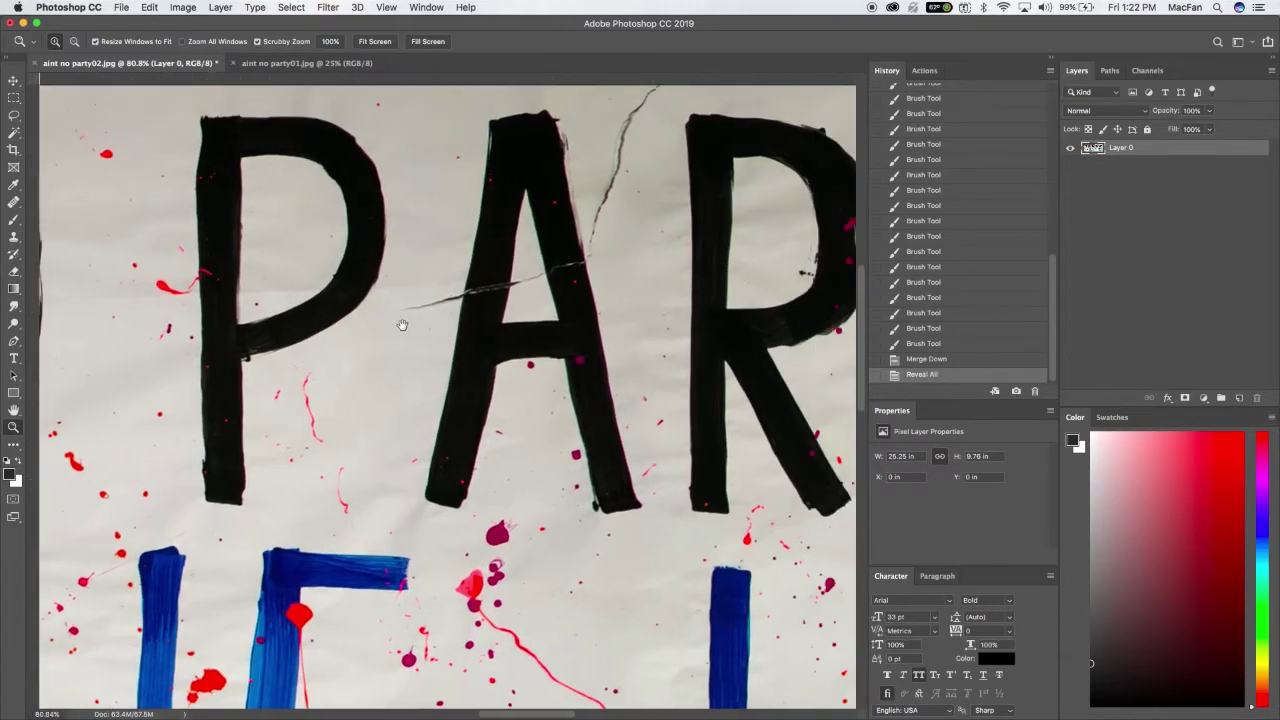
pyautogui.hscroll(3, 456, 236)
pyautogui.scroll(3, 456, 236)
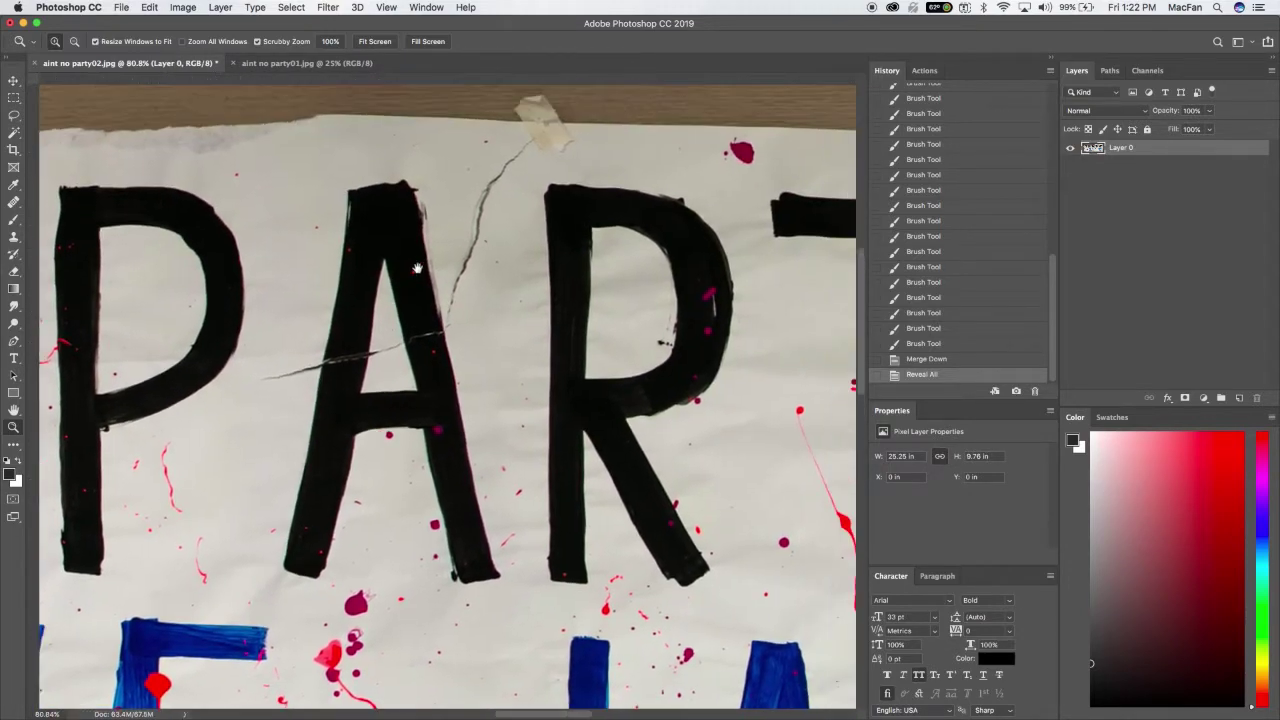
pyautogui.moveTo(443, 314); pyautogui.dragTo(416, 297)
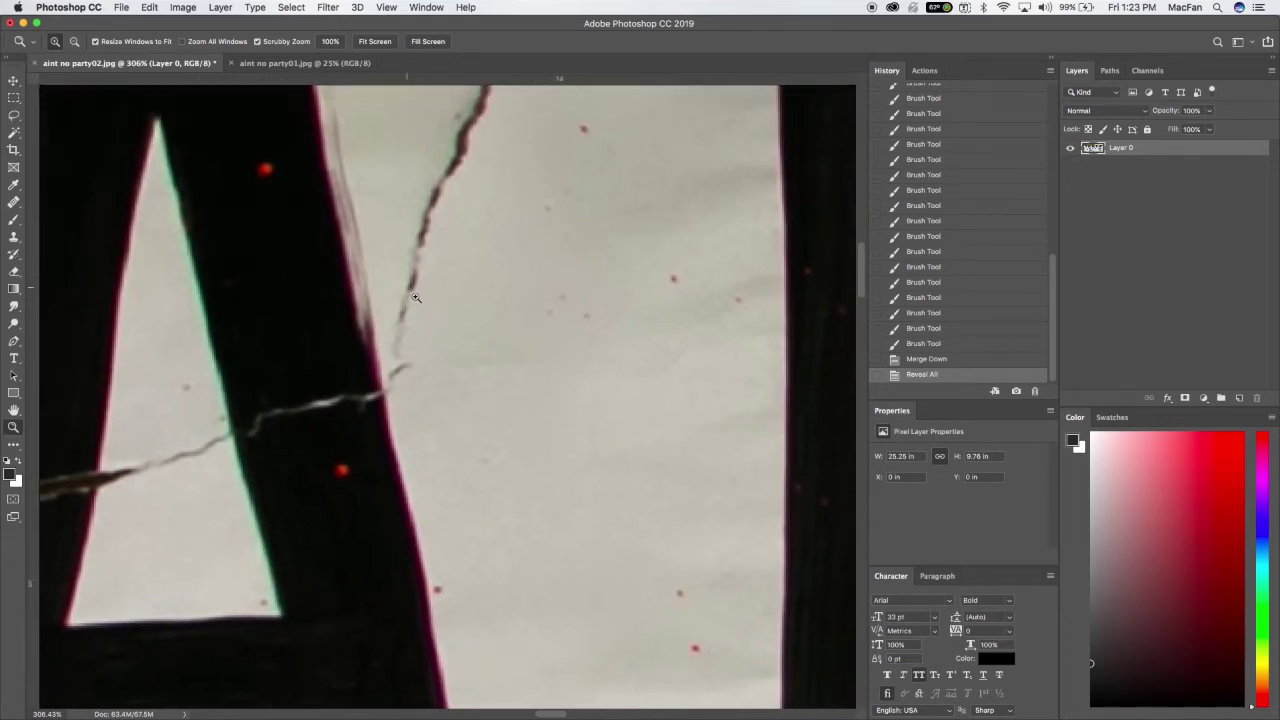
pyautogui.press('super+minus')
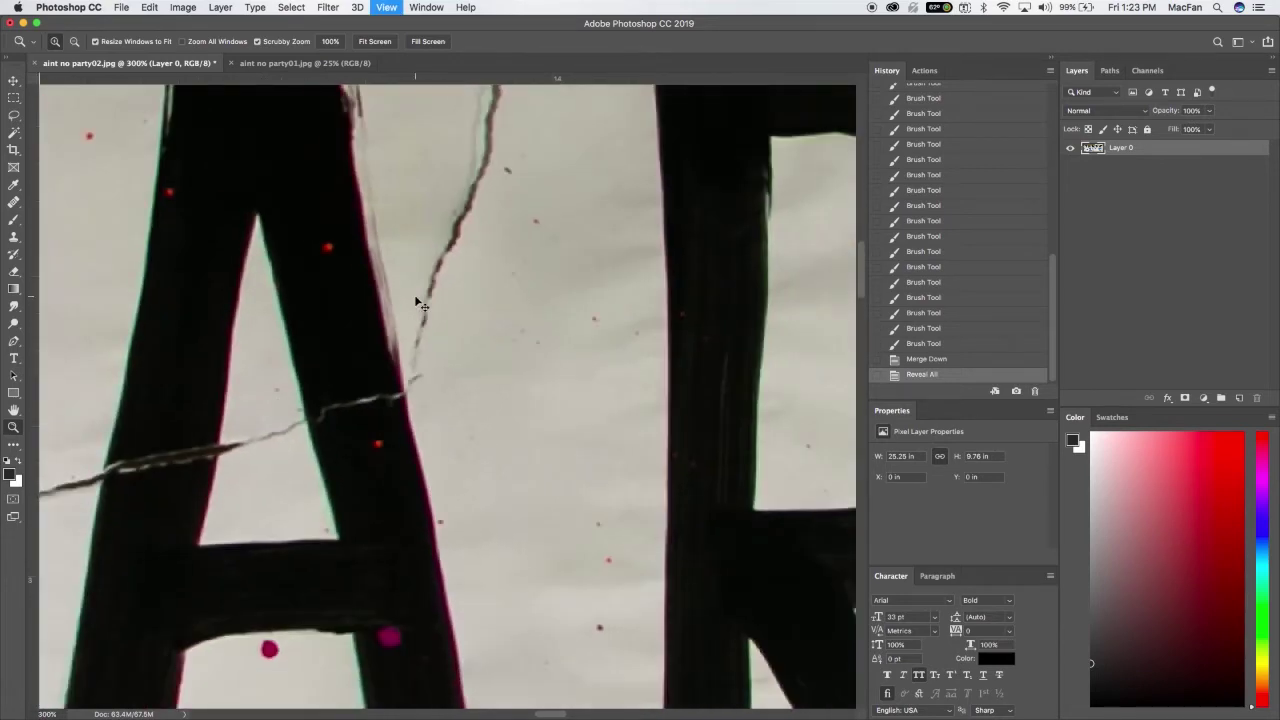
pyautogui.press('super+minus')
pyautogui.press('super+minus')
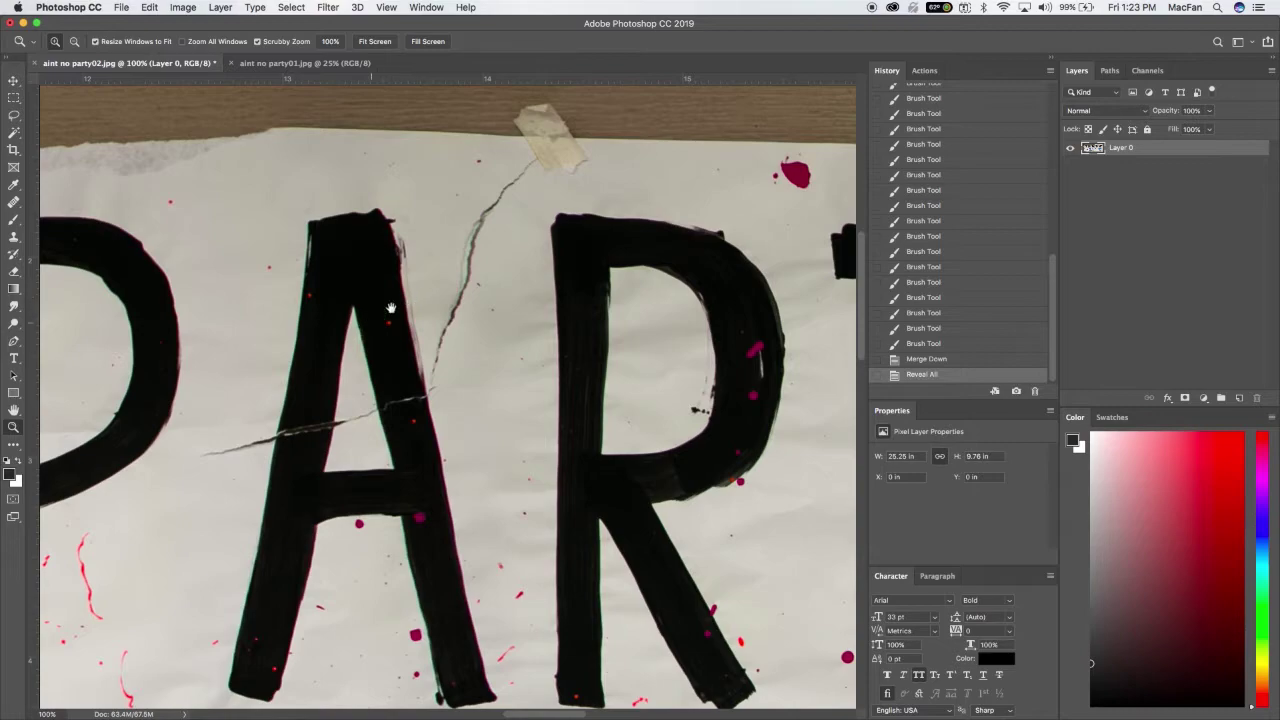
pyautogui.moveTo(433, 289); pyautogui.dragTo(409, 305)
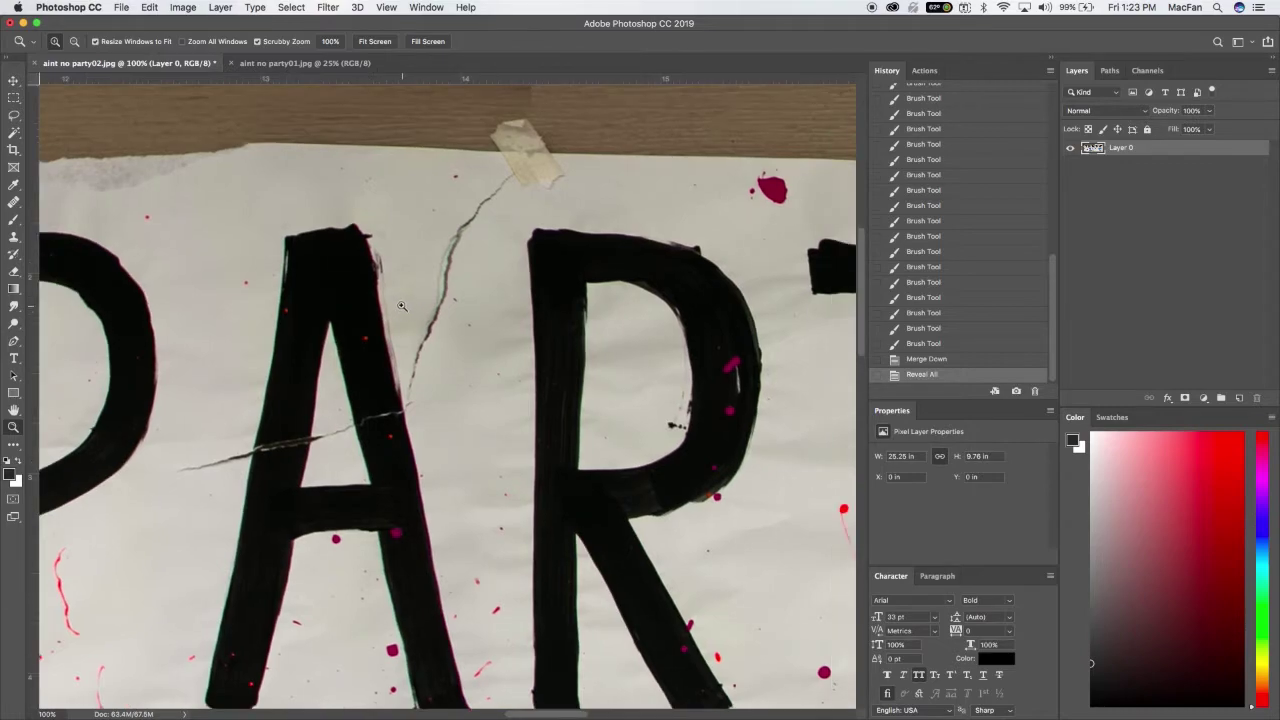
# Step: Clone Stamp at 100% opacity over the crack beside the A, undoing one bad dab
pyautogui.press('s')
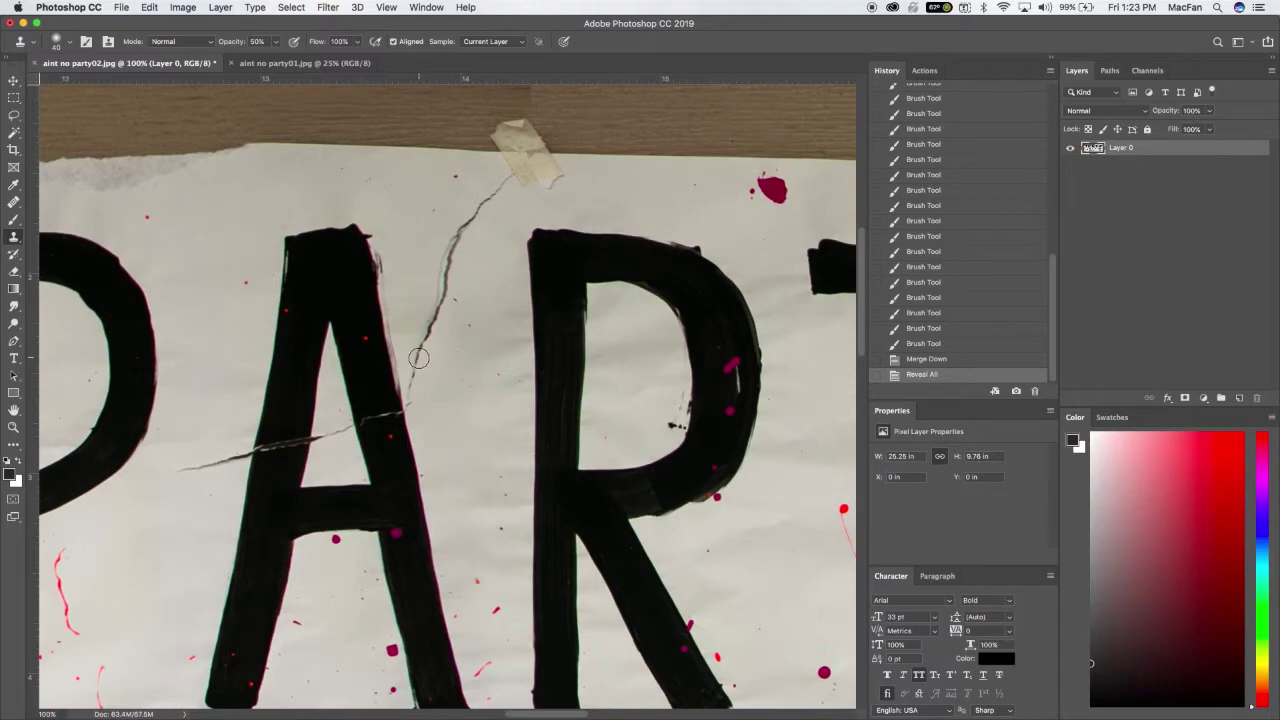
pyautogui.moveTo(418, 358); pyautogui.dragTo(423, 377)
pyautogui.press('0')
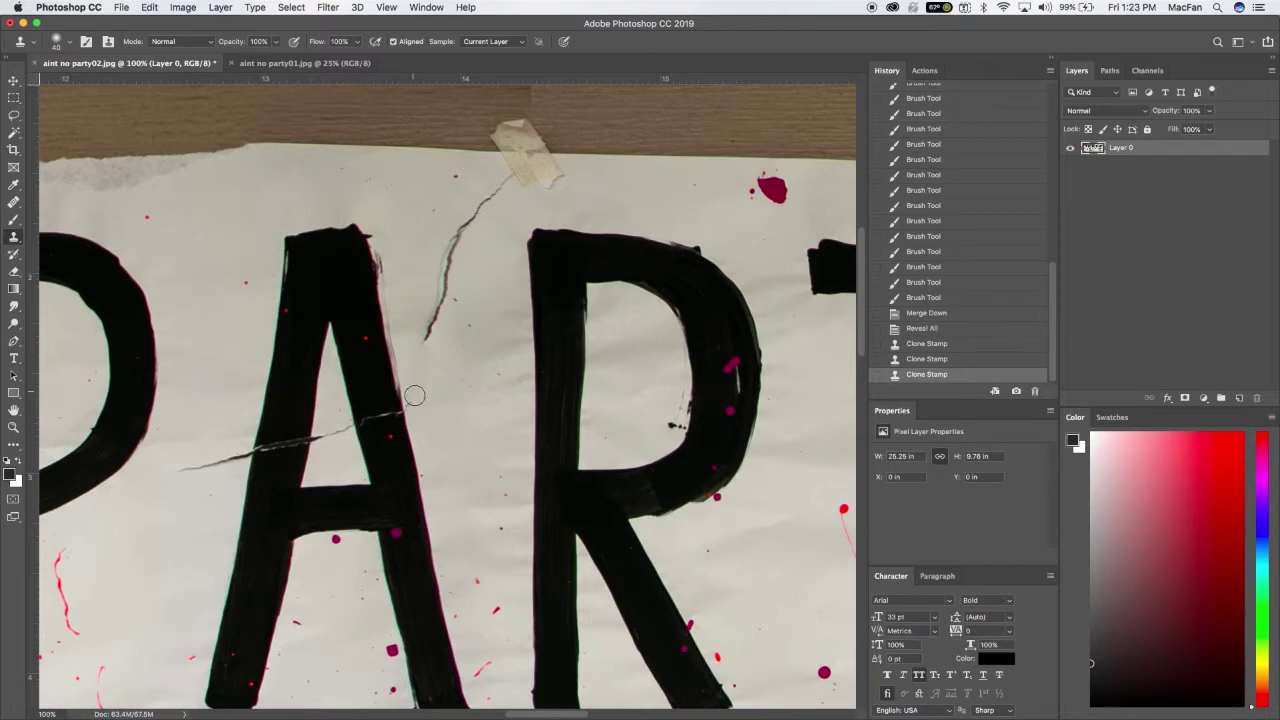
pyautogui.click(417, 397)
pyautogui.click(431, 405)
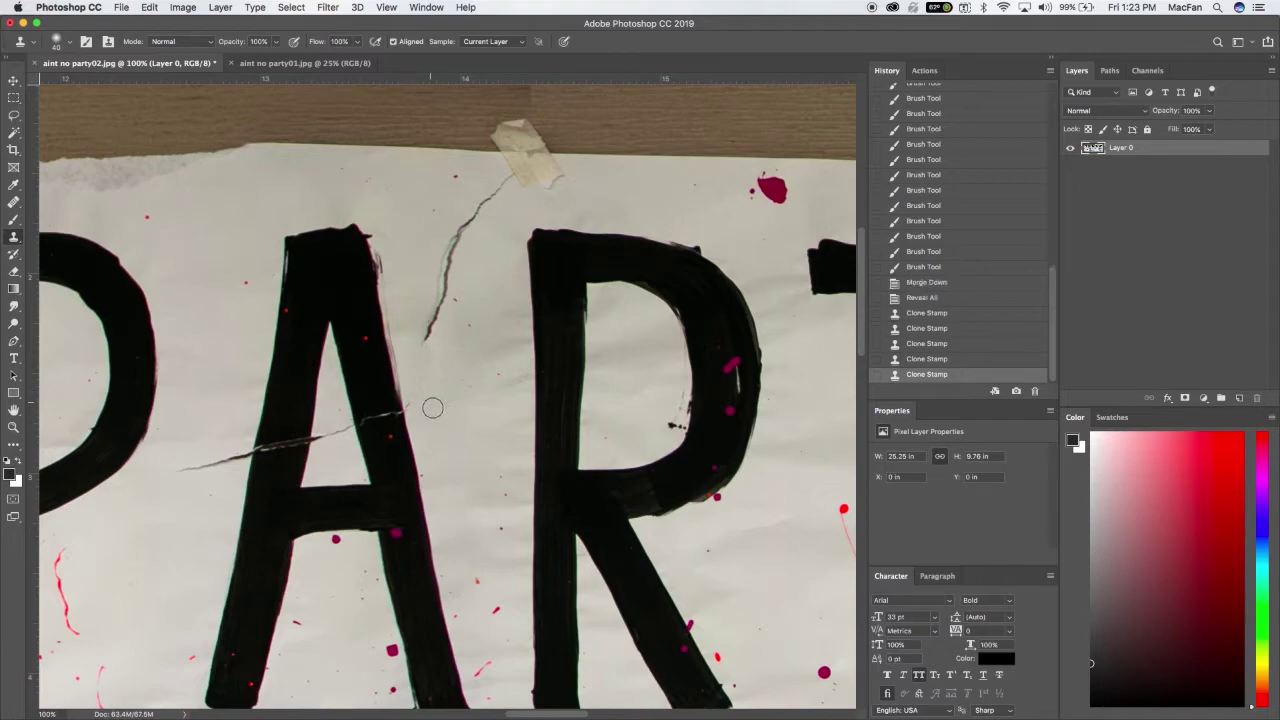
pyautogui.press('super+z')
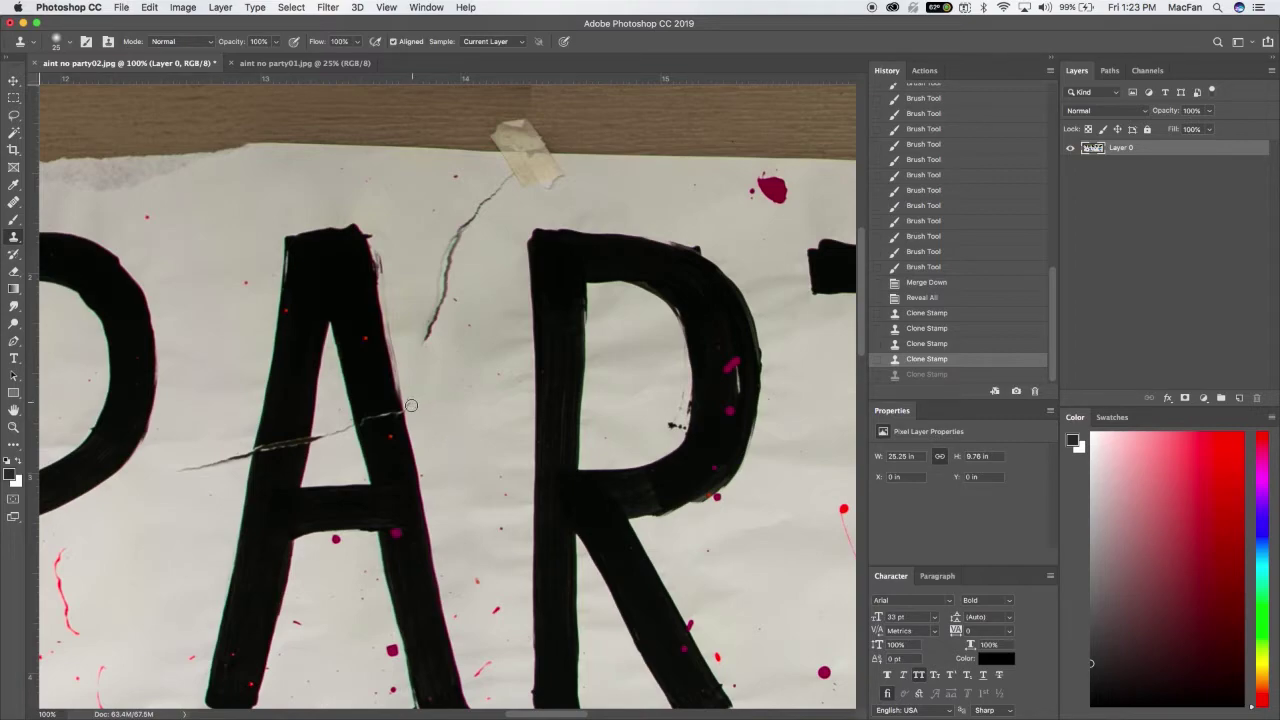
pyautogui.click(410, 404)
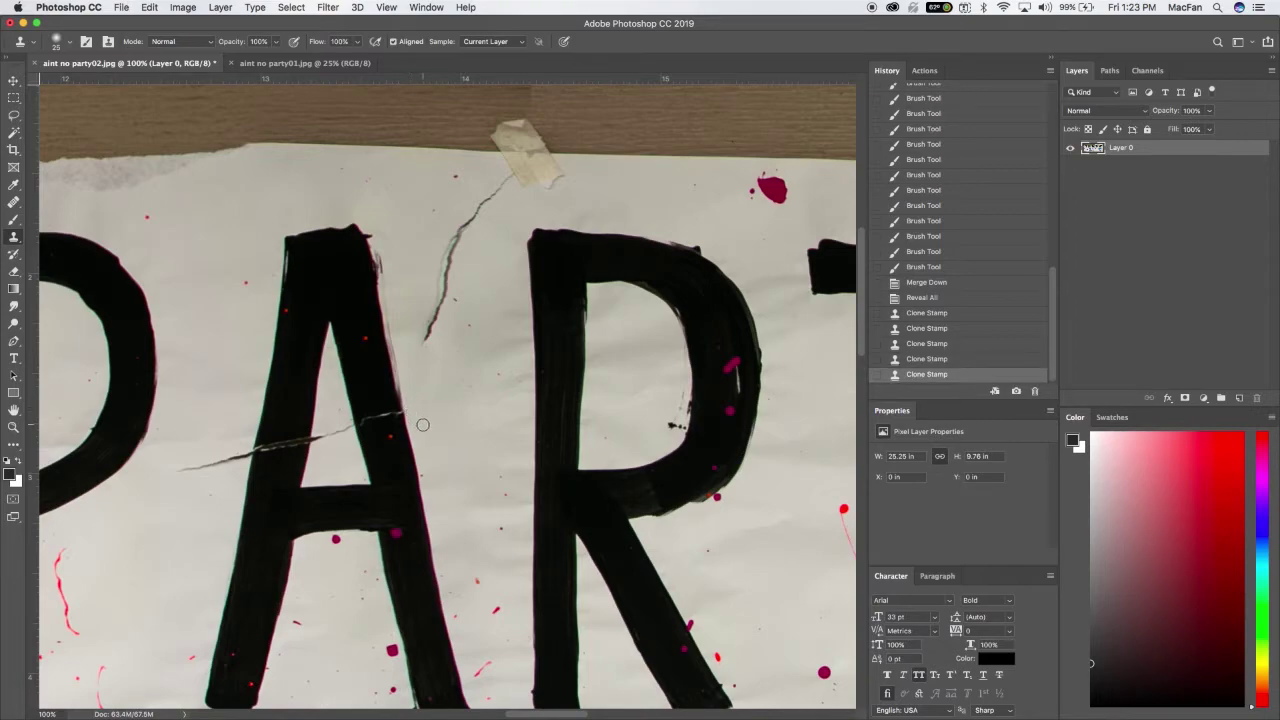
# Step: Zoom in and clone clean paper over the crack's lower end and the triangle's edge
pyautogui.press('super+plus')
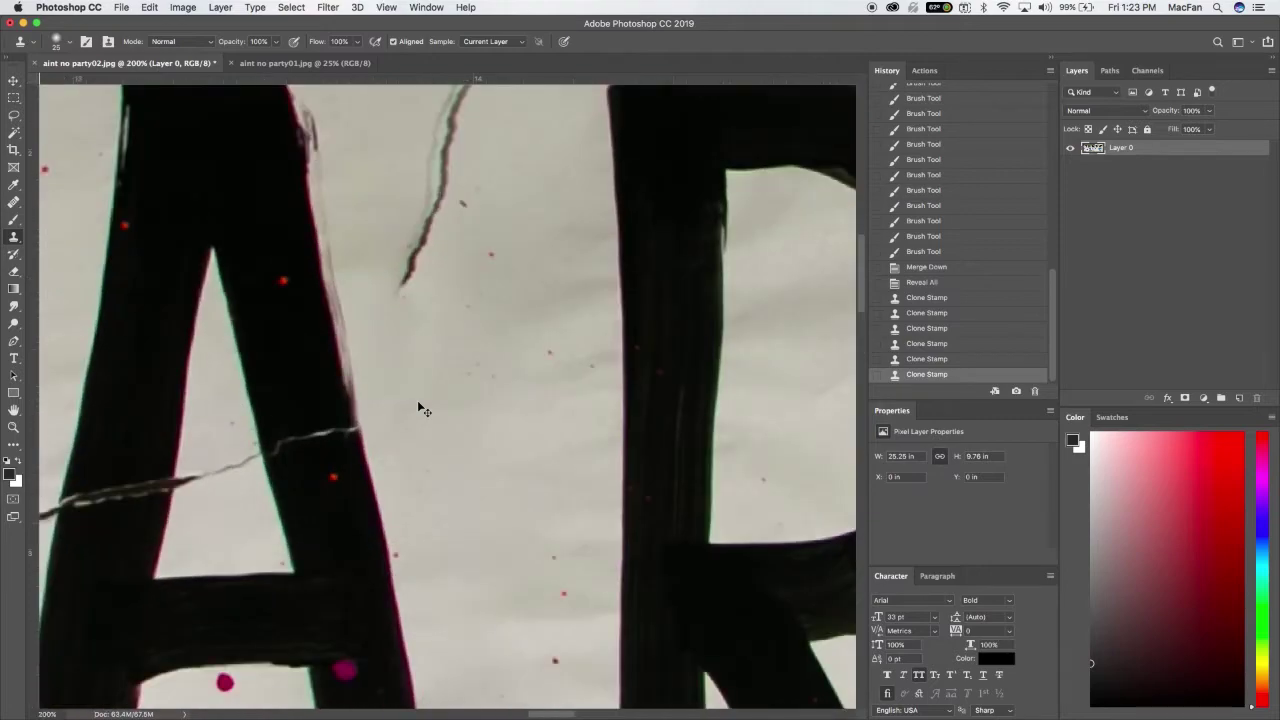
pyautogui.press('super+plus')
pyautogui.press('super+plus')
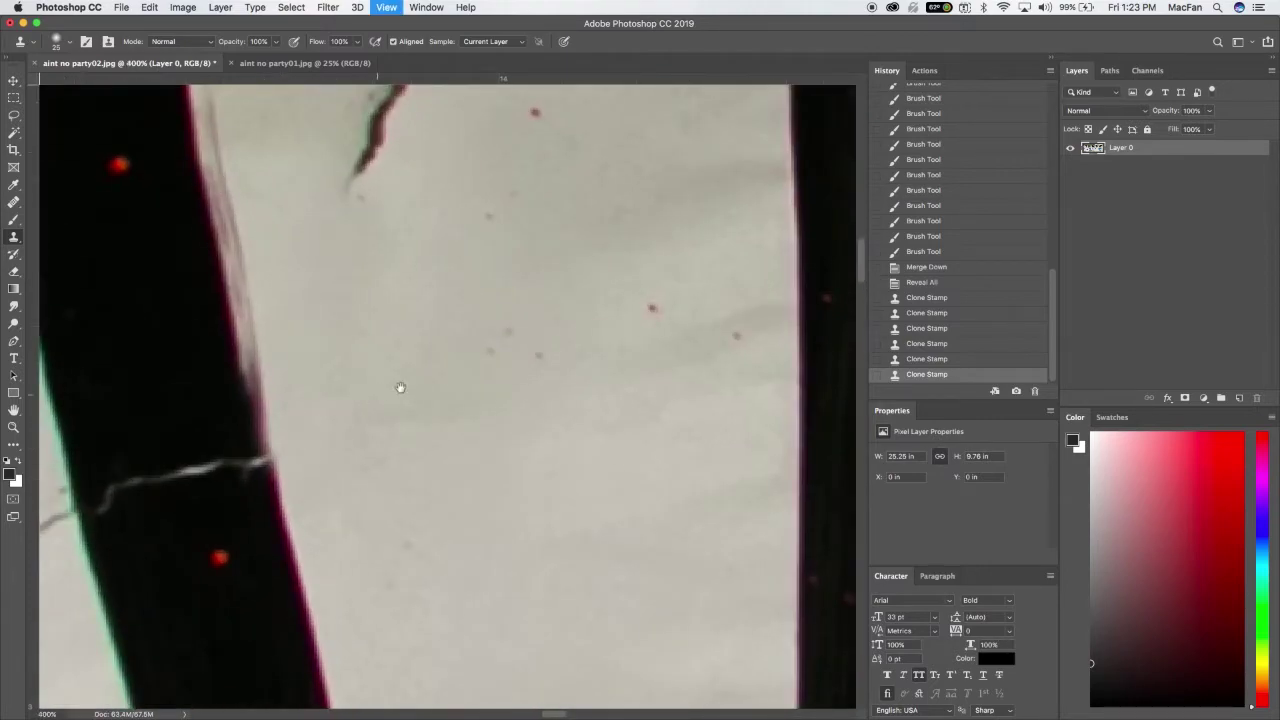
pyautogui.hscroll(-3, 400, 388)
pyautogui.scroll(-2, 400, 388)
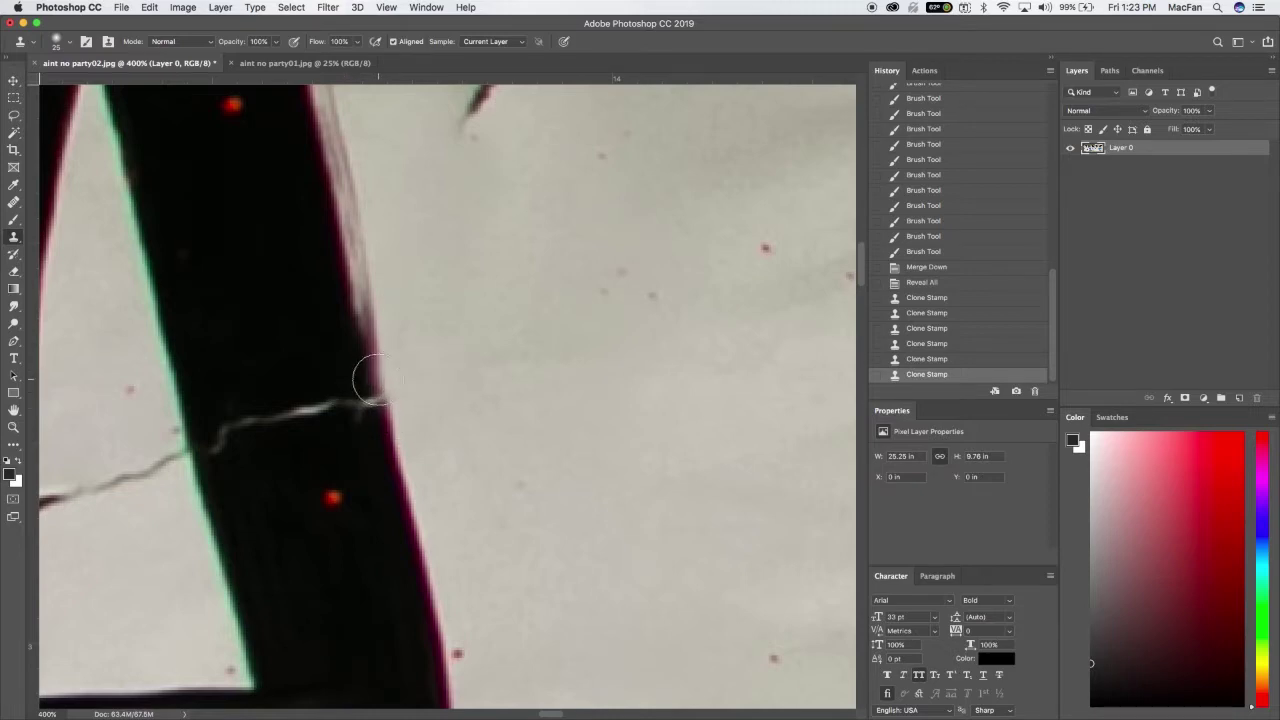
pyautogui.moveTo(373, 378)
pyautogui.mouseDown()
pyautogui.moveTo(368, 334)
pyautogui.moveTo(370, 405)
pyautogui.mouseUp()
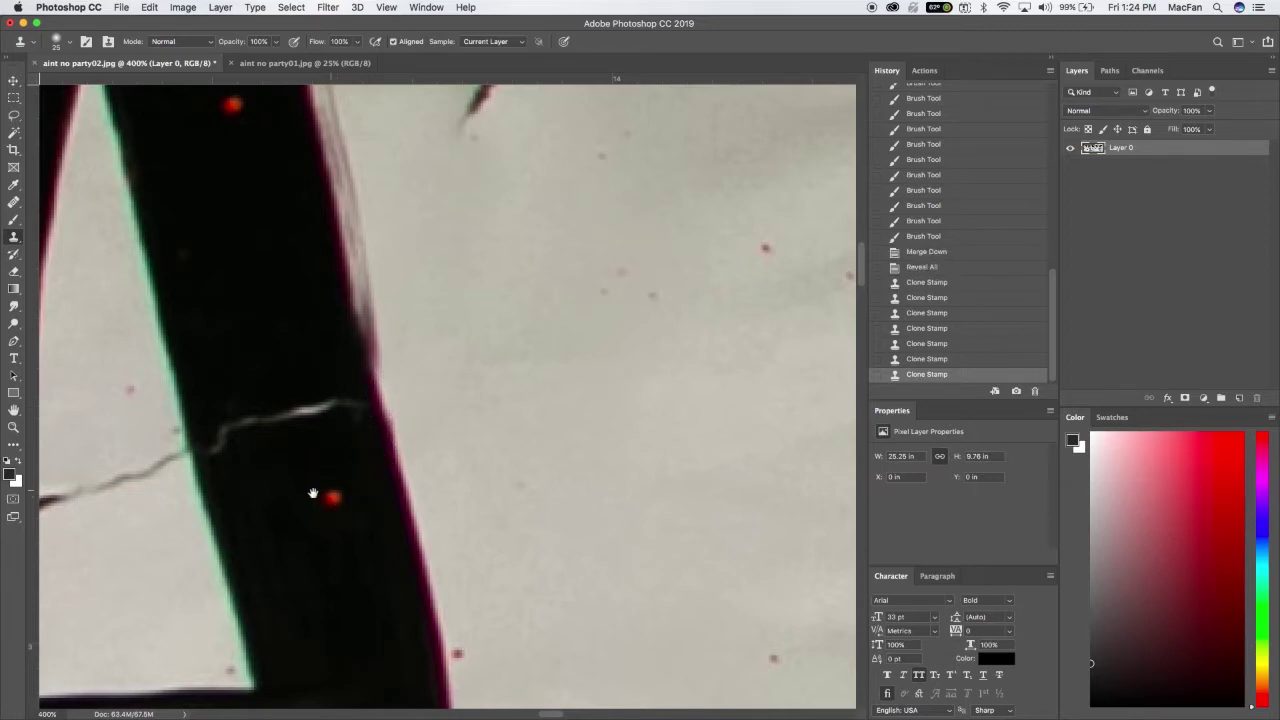
pyautogui.hscroll(-5, 400, 440)
pyautogui.scroll(-3, 400, 440)
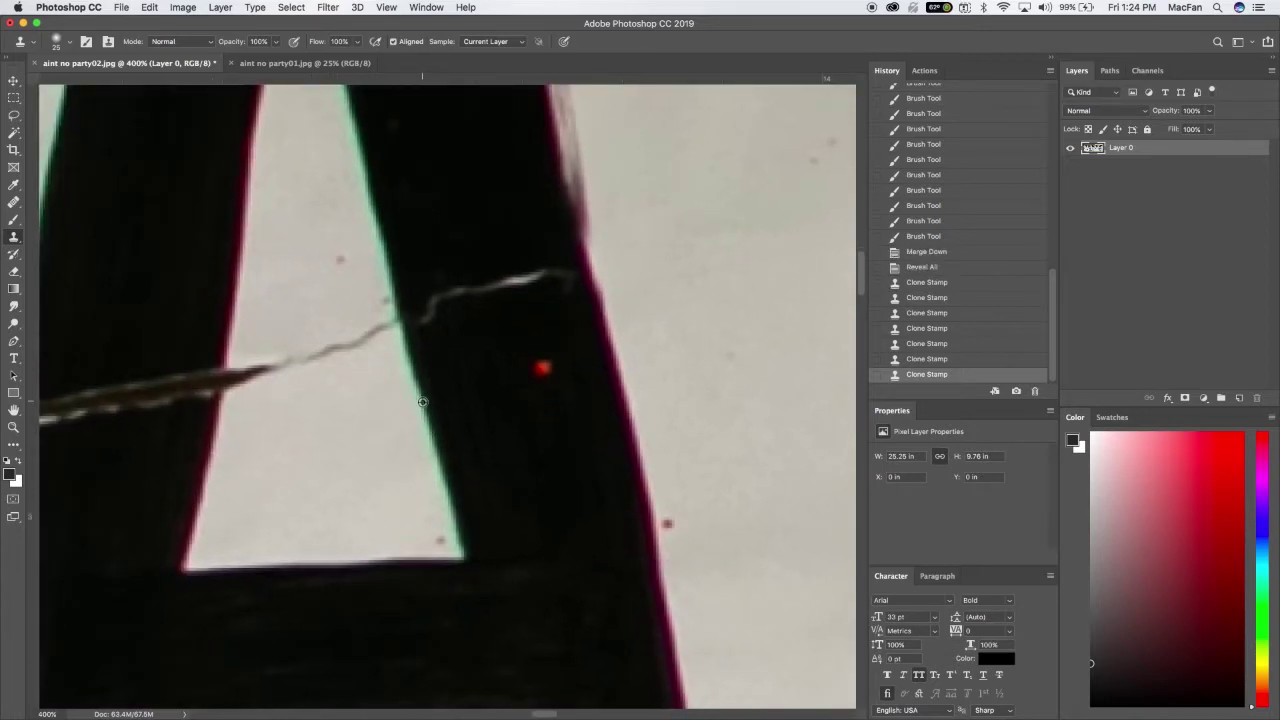
pyautogui.moveTo(414, 365)
pyautogui.mouseDown()
pyautogui.moveTo(406, 310)
pyautogui.moveTo(396, 332)
pyautogui.mouseUp()
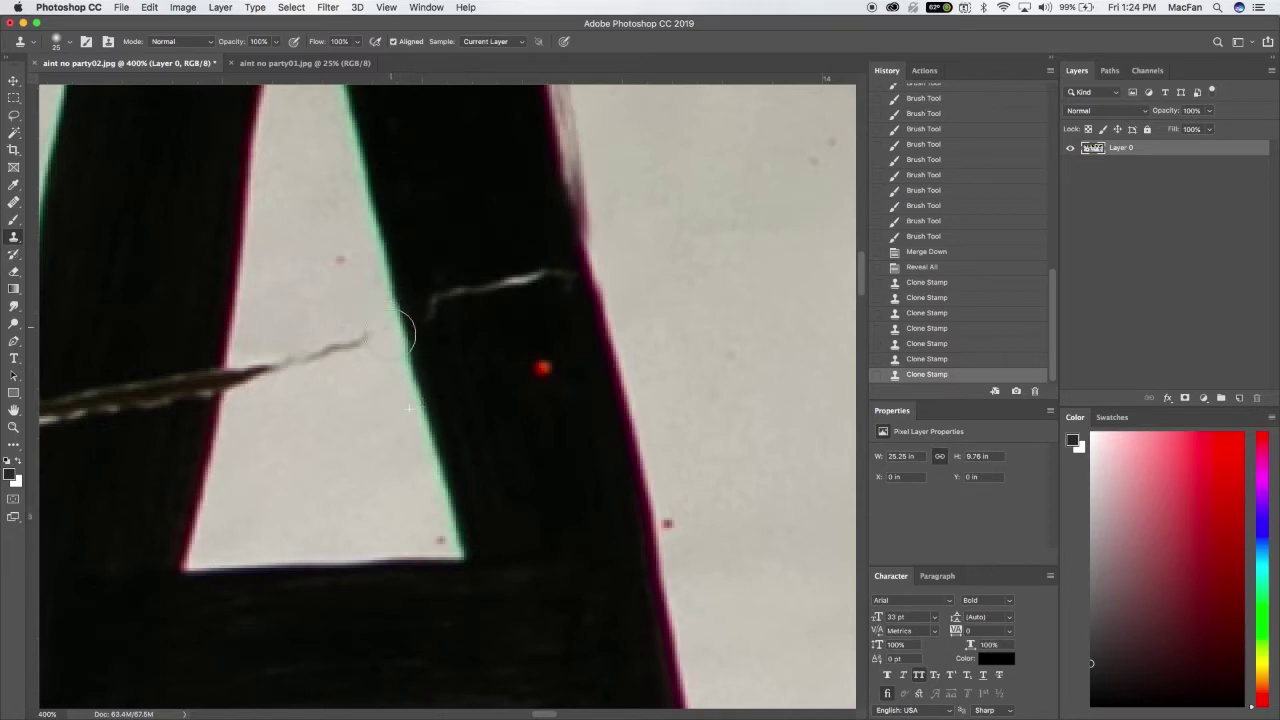
# Step: Sample the letter edge and clone over the crack crossing the A's left stroke and its right end
pyautogui.keyDown('alt'); pyautogui.click(211, 443); pyautogui.keyUp('alt')
pyautogui.moveTo(220, 388)
pyautogui.mouseDown()
pyautogui.moveTo(222, 310)
pyautogui.moveTo(218, 345)
pyautogui.mouseUp()
pyautogui.moveTo(449, 297); pyautogui.dragTo(669, 192)
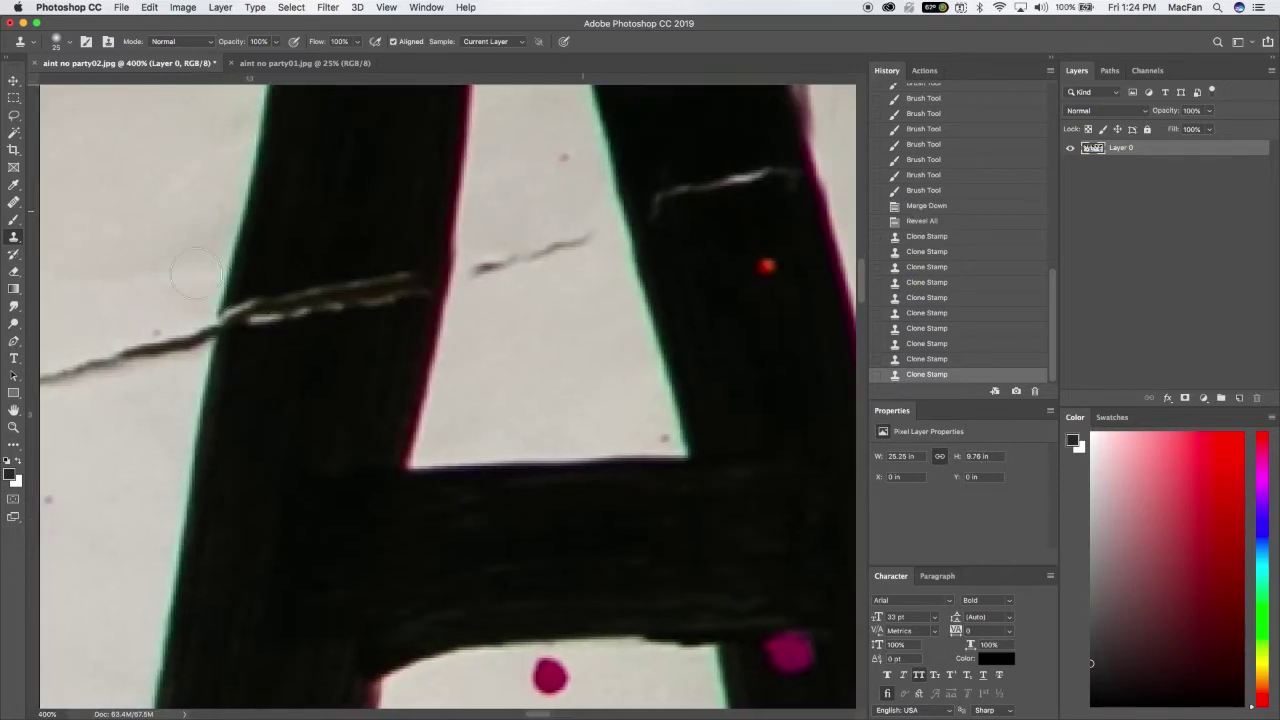
pyautogui.keyDown('alt'); pyautogui.click(250, 188); pyautogui.keyUp('alt')
pyautogui.moveTo(243, 314)
pyautogui.mouseDown()
pyautogui.moveTo(223, 334)
pyautogui.moveTo(237, 320)
pyautogui.mouseUp()
pyautogui.press('super+z')
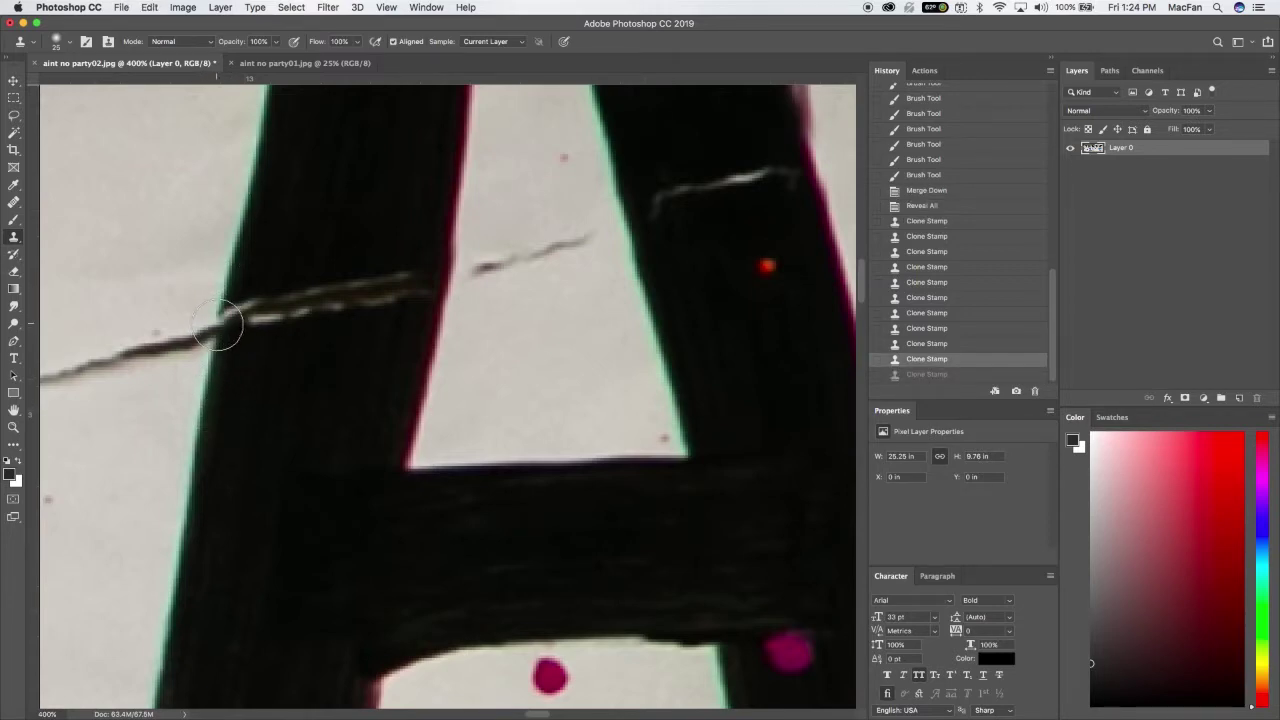
pyautogui.moveTo(218, 325); pyautogui.dragTo(246, 291)
pyautogui.moveTo(400, 266)
pyautogui.mouseDown()
pyautogui.moveTo(430, 292)
pyautogui.moveTo(423, 301)
pyautogui.moveTo(370, 272)
pyautogui.mouseUp()
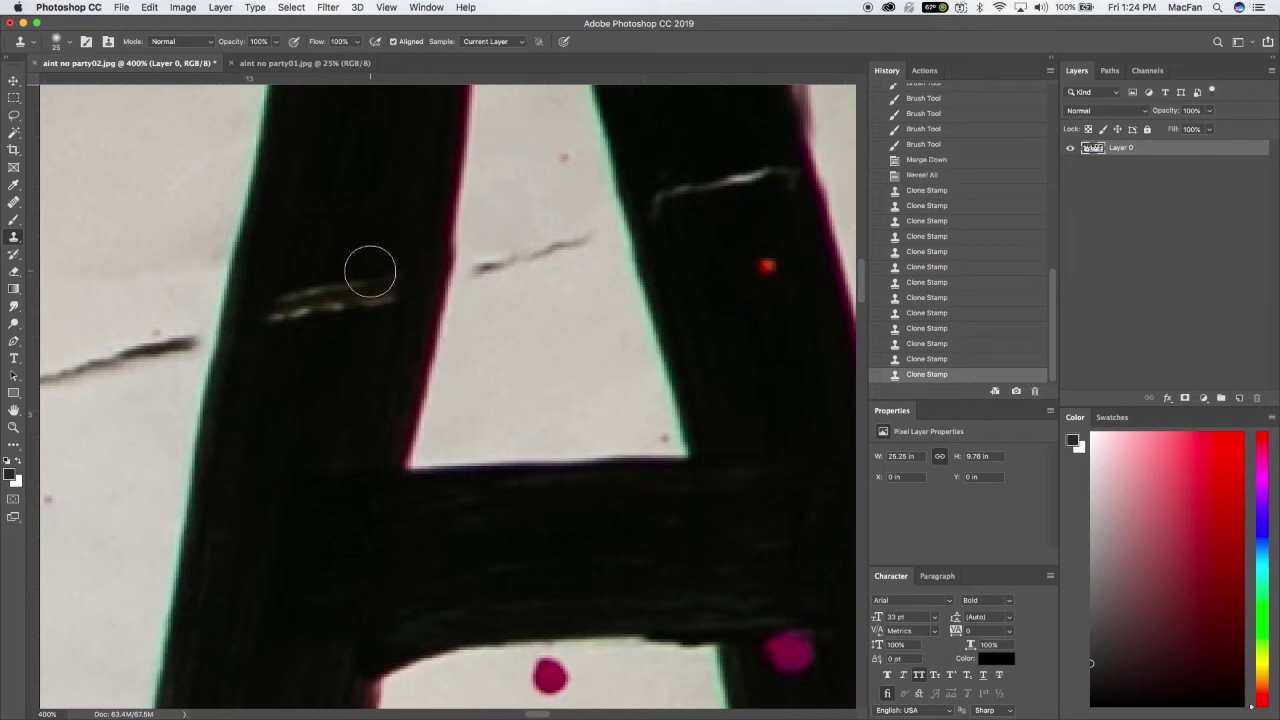
# Step: Set the Patch tool to Destination and patch the light streak inside the A's black stroke
pyautogui.press('j')
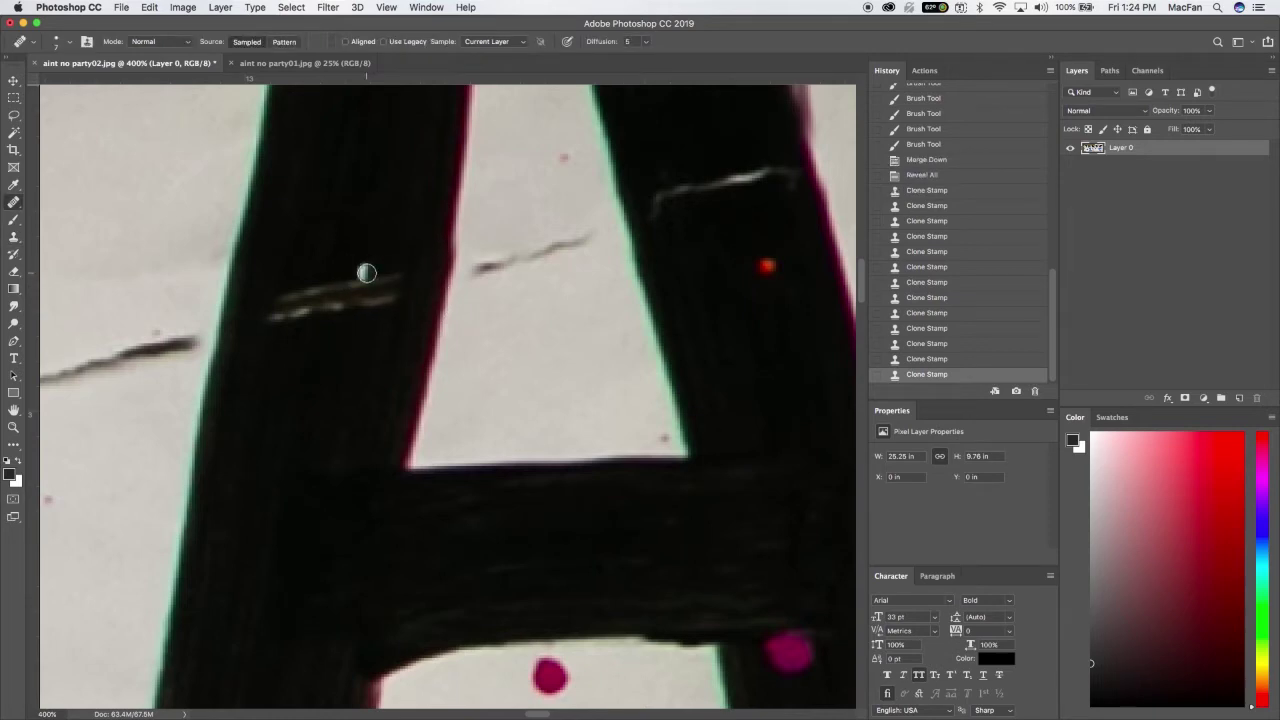
pyautogui.hotkey('shift', 'j')
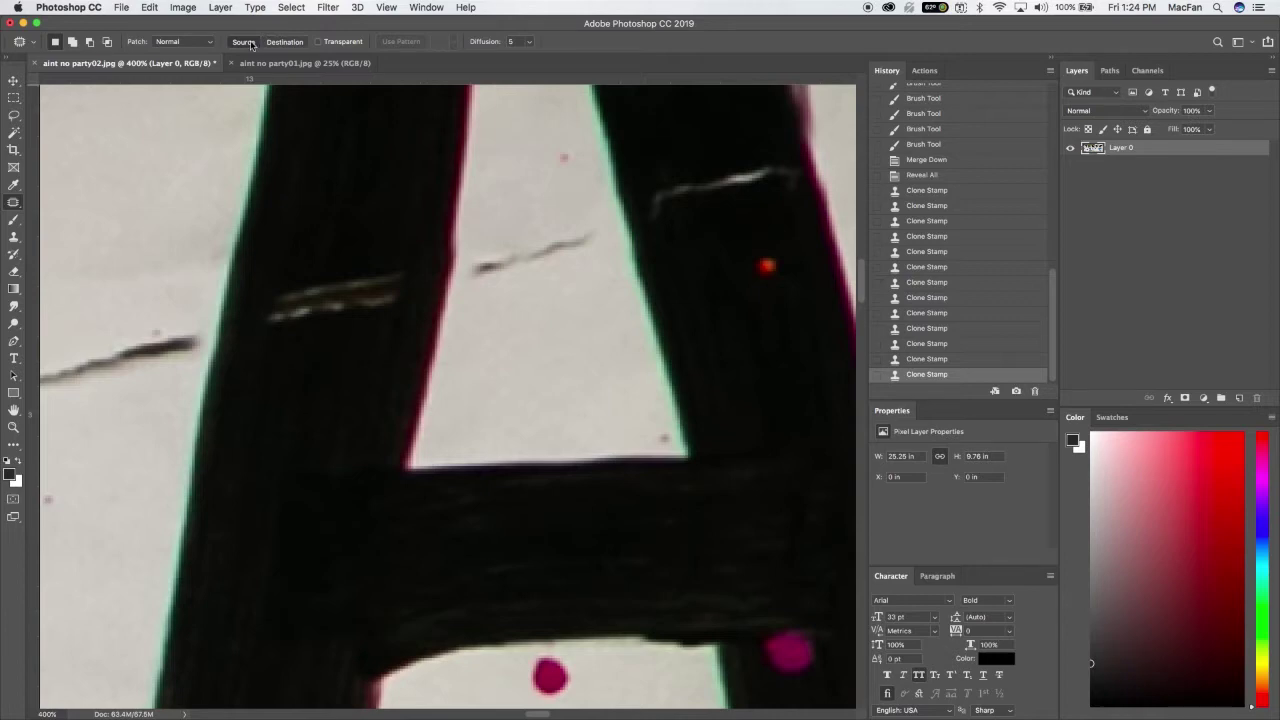
pyautogui.click(283, 42)
pyautogui.moveTo(270, 285)
pyautogui.mouseDown()
pyautogui.moveTo(414, 275)
pyautogui.moveTo(406, 306)
pyautogui.moveTo(286, 340)
pyautogui.moveTo(264, 329)
pyautogui.moveTo(270, 291)
pyautogui.mouseUp()
pyautogui.moveTo(352, 287); pyautogui.dragTo(372, 201)
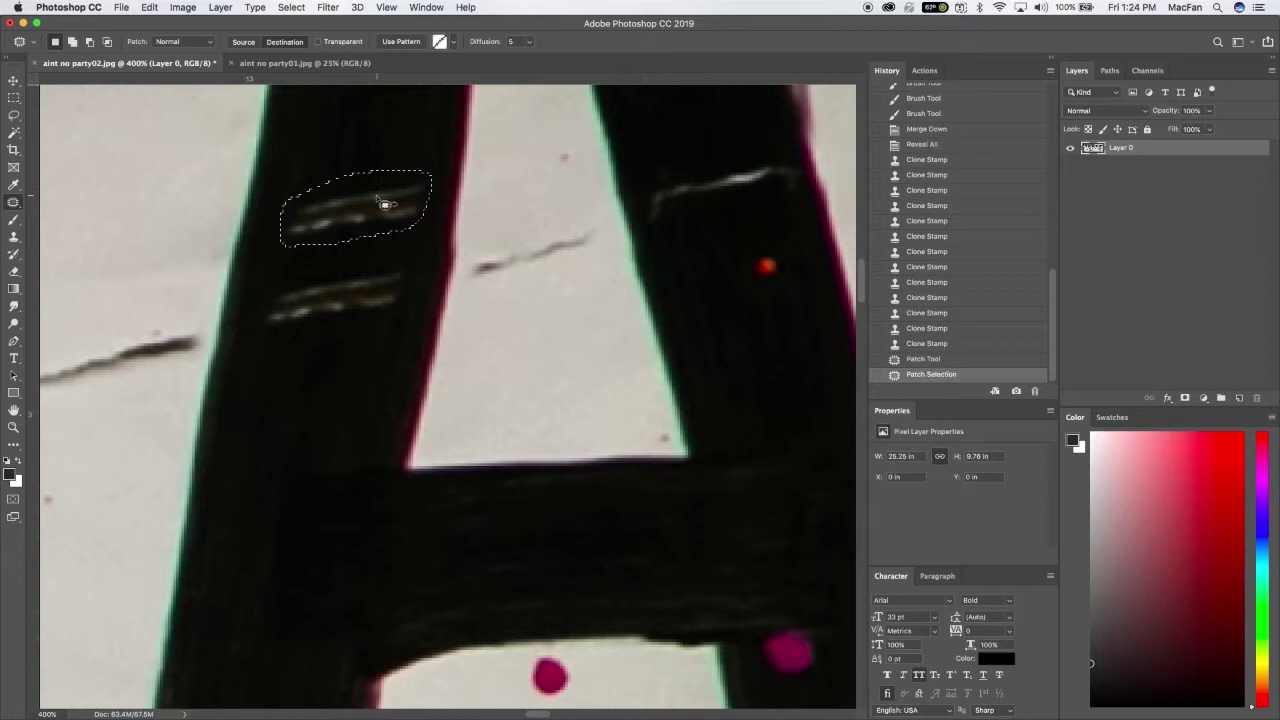
pyautogui.press('super+z')
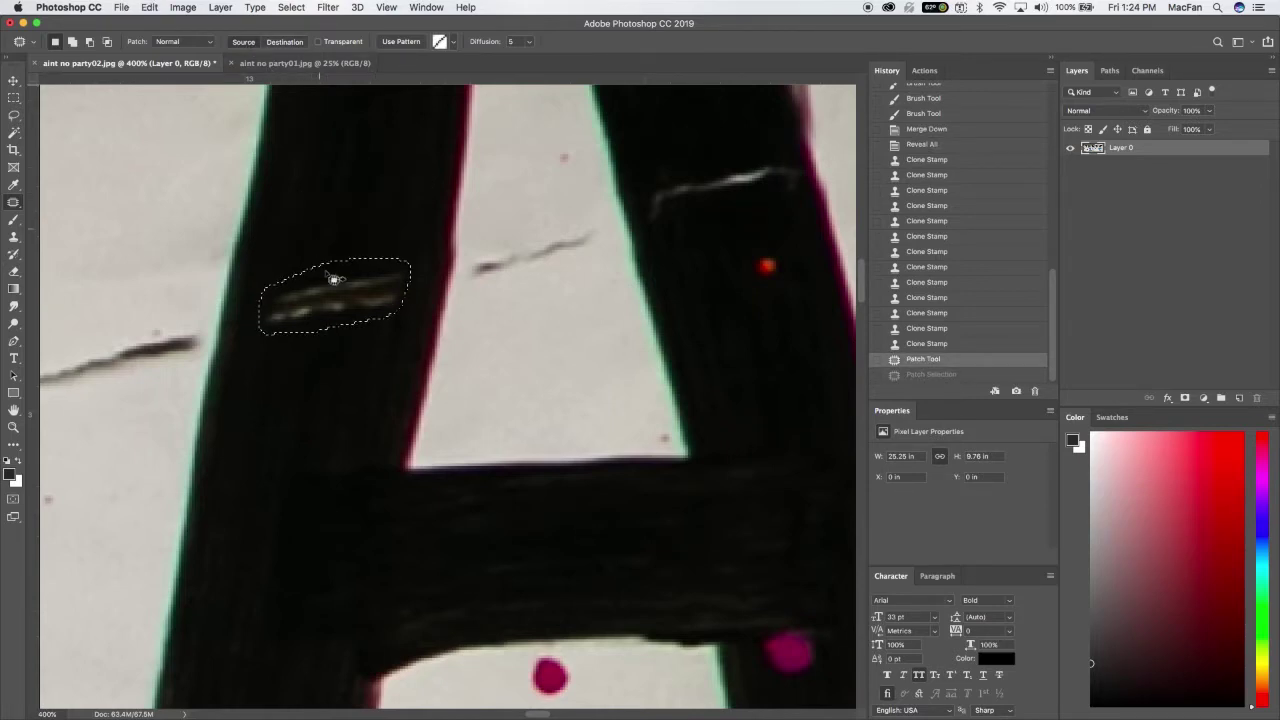
pyautogui.moveTo(333, 265); pyautogui.dragTo(246, 180)
pyautogui.press('super+d')
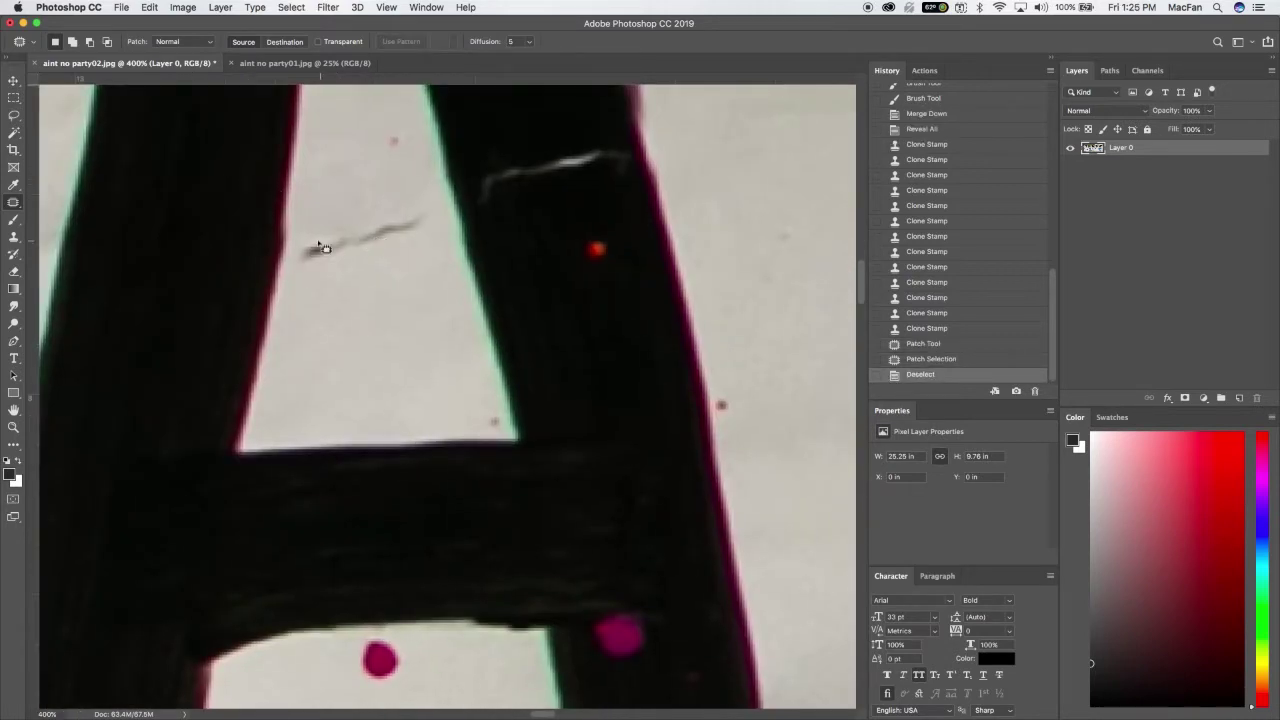
# Step: Patch the dark crack inside the A's triangle with clean paper from below
pyautogui.moveTo(305, 239)
pyautogui.mouseDown()
pyautogui.moveTo(437, 188)
pyautogui.moveTo(437, 237)
pyautogui.moveTo(313, 280)
pyautogui.moveTo(303, 244)
pyautogui.mouseUp()
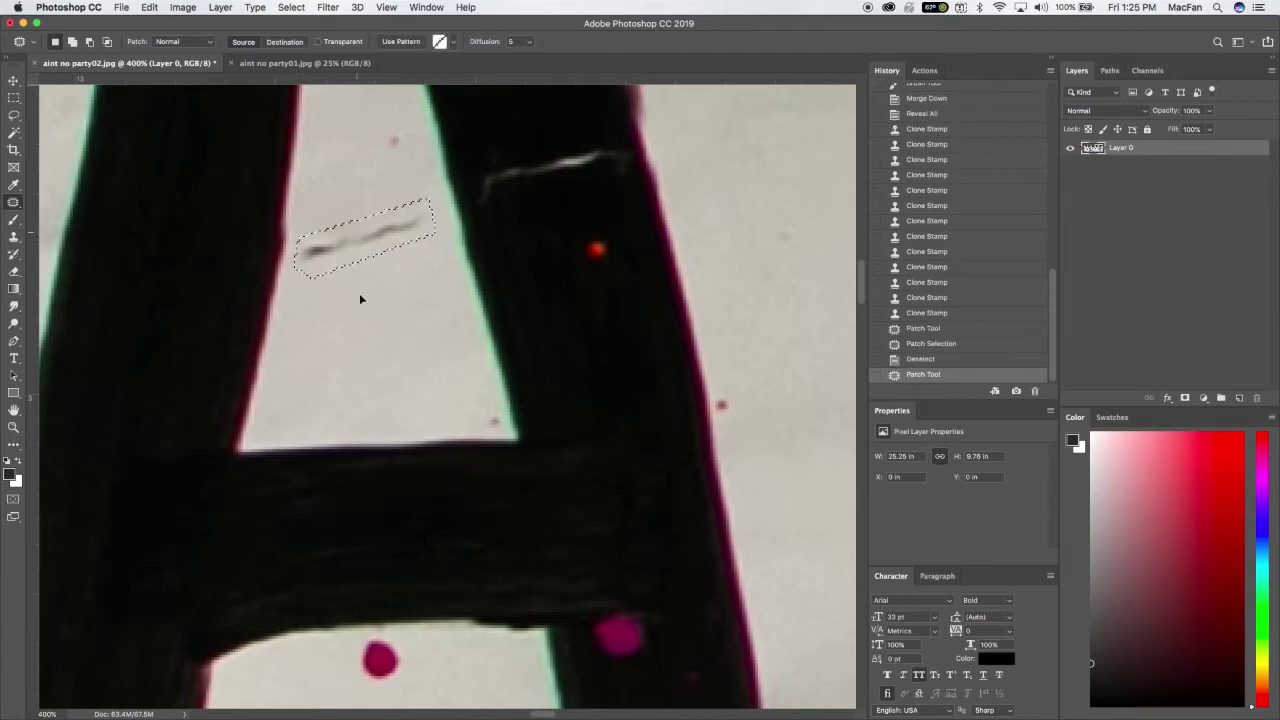
pyautogui.moveTo(361, 299); pyautogui.dragTo(361, 354)
pyautogui.press('super+d')
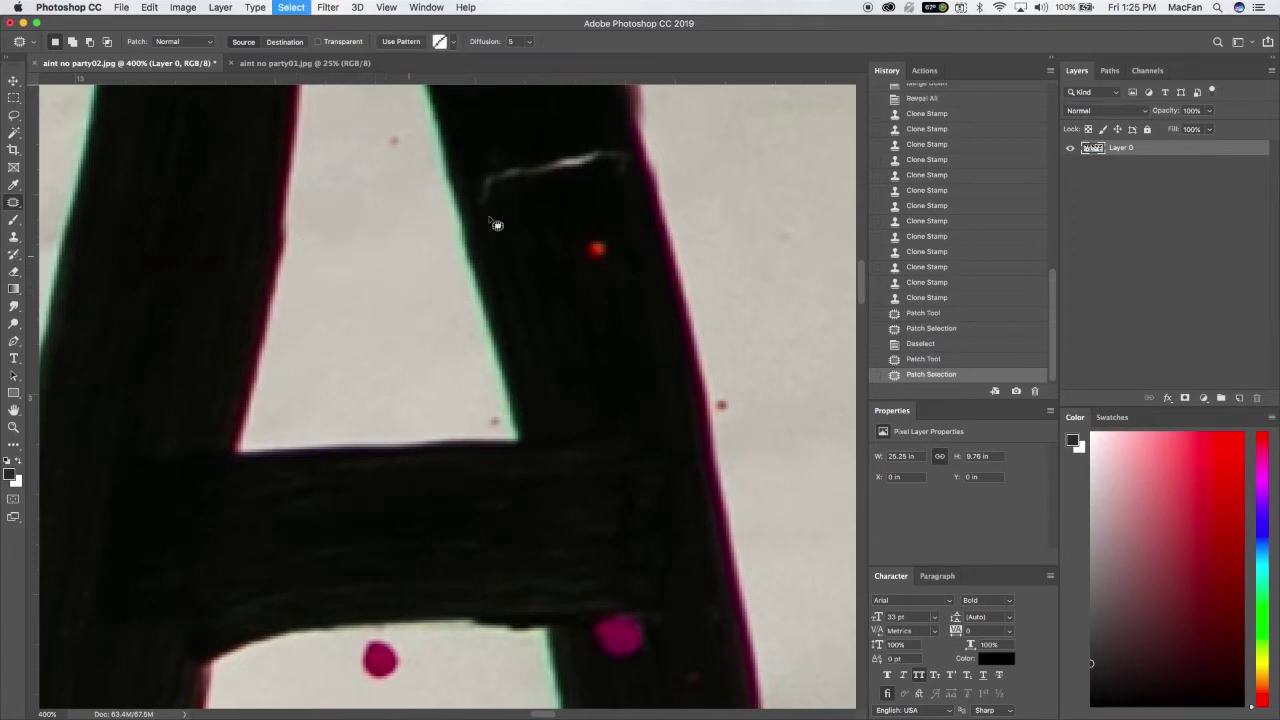
pyautogui.moveTo(423, 237)
pyautogui.mouseDown()
pyautogui.moveTo(306, 294)
pyautogui.moveTo(278, 282)
pyautogui.moveTo(289, 314)
pyautogui.moveTo(438, 275)
pyautogui.moveTo(440, 260)
pyautogui.moveTo(343, 254)
pyautogui.moveTo(298, 268)
pyautogui.moveTo(331, 268)
pyautogui.moveTo(320, 203)
pyautogui.mouseUp()
pyautogui.press('Escape')
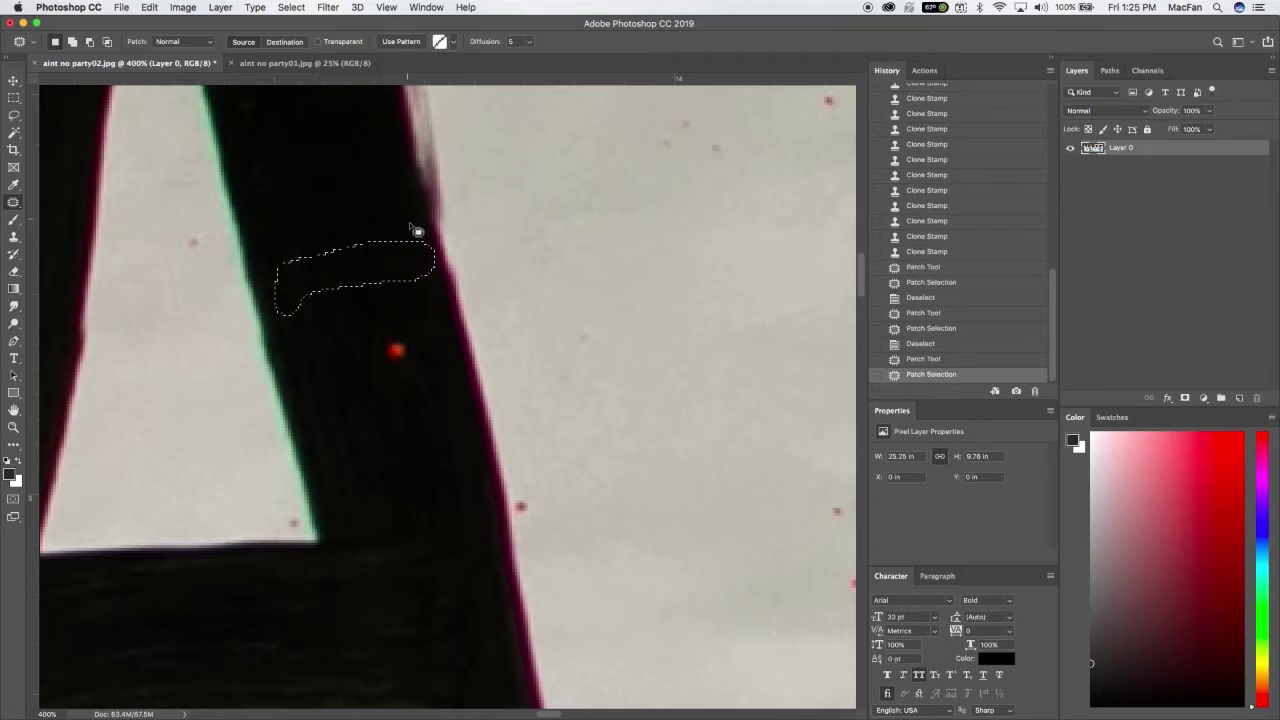
pyautogui.press('super+d')
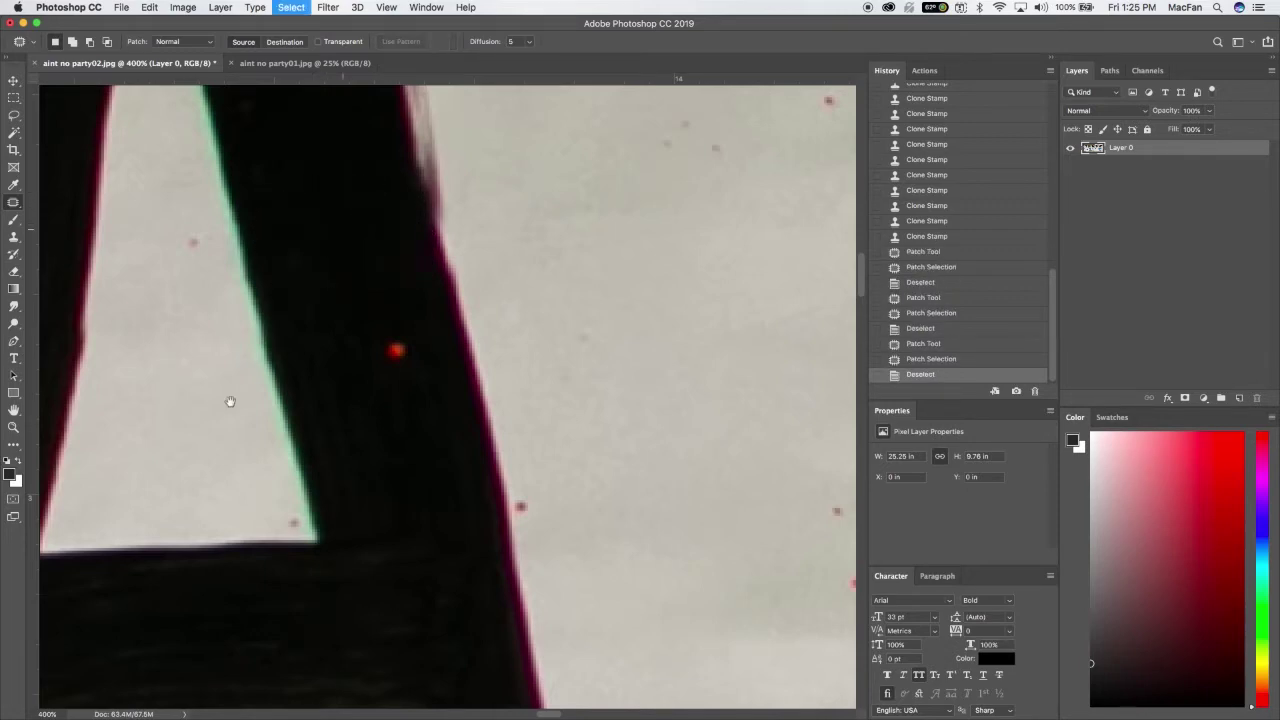
pyautogui.scroll(5, 230, 401)
pyautogui.hscroll(3, 230, 401)
pyautogui.scroll(4, 265, 286)
pyautogui.hscroll(2, 265, 286)
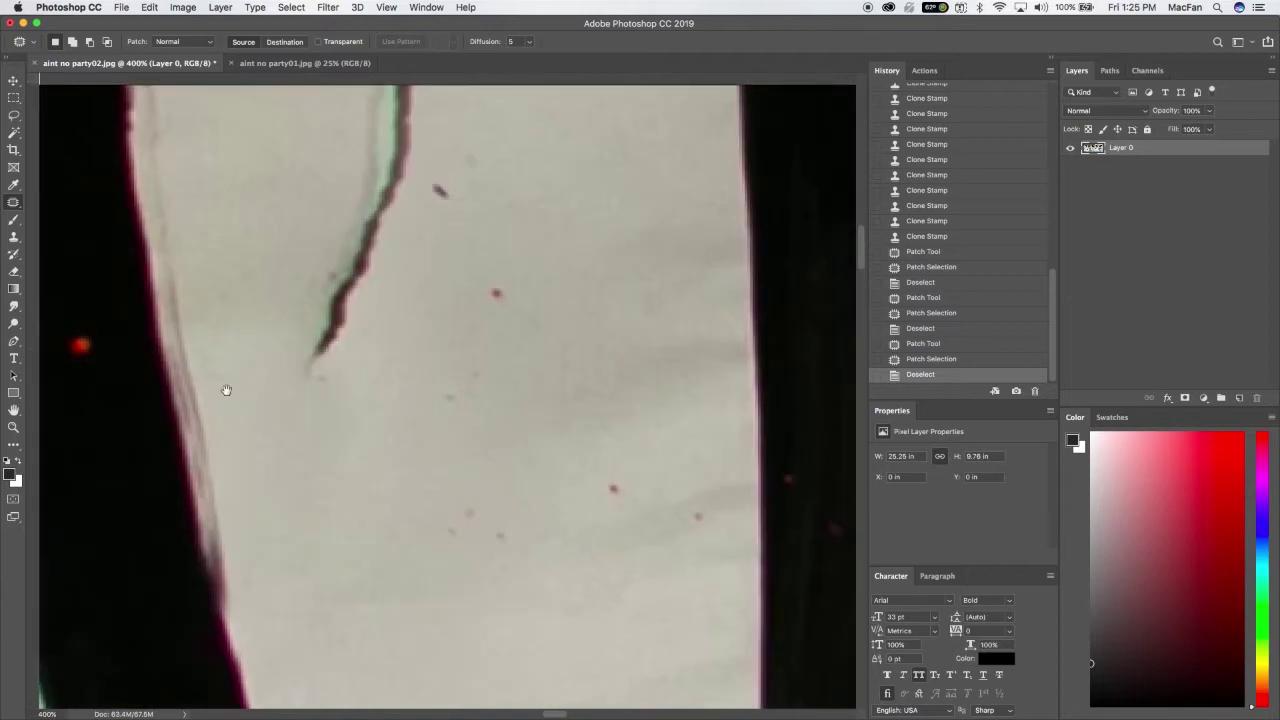
pyautogui.scroll(3, 235, 356)
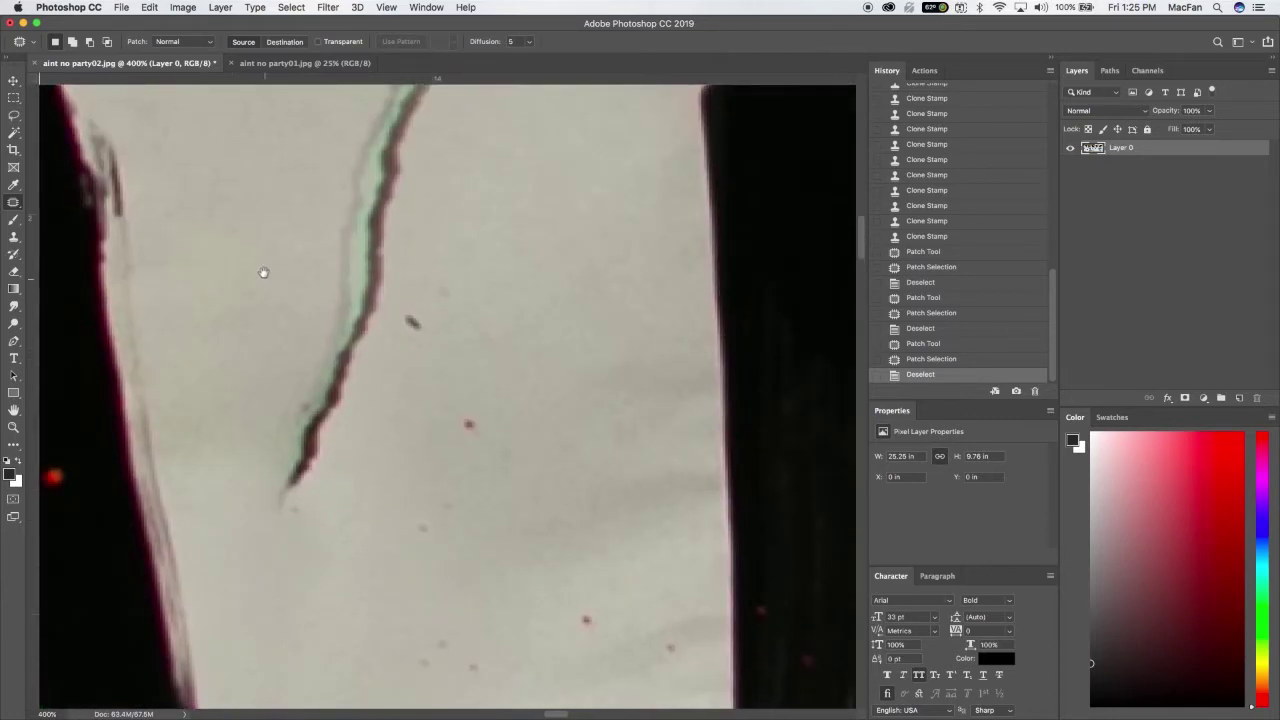
pyautogui.scroll(3, 243, 343)
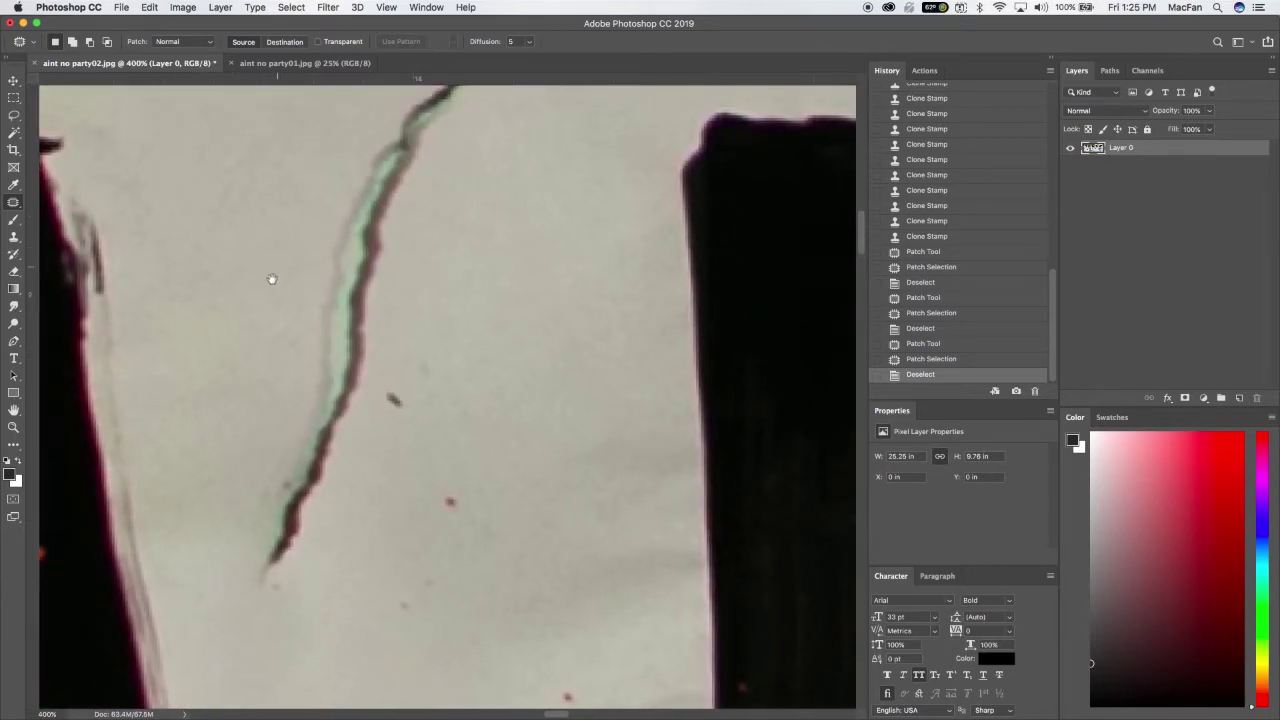
pyautogui.scroll(2, 271, 279)
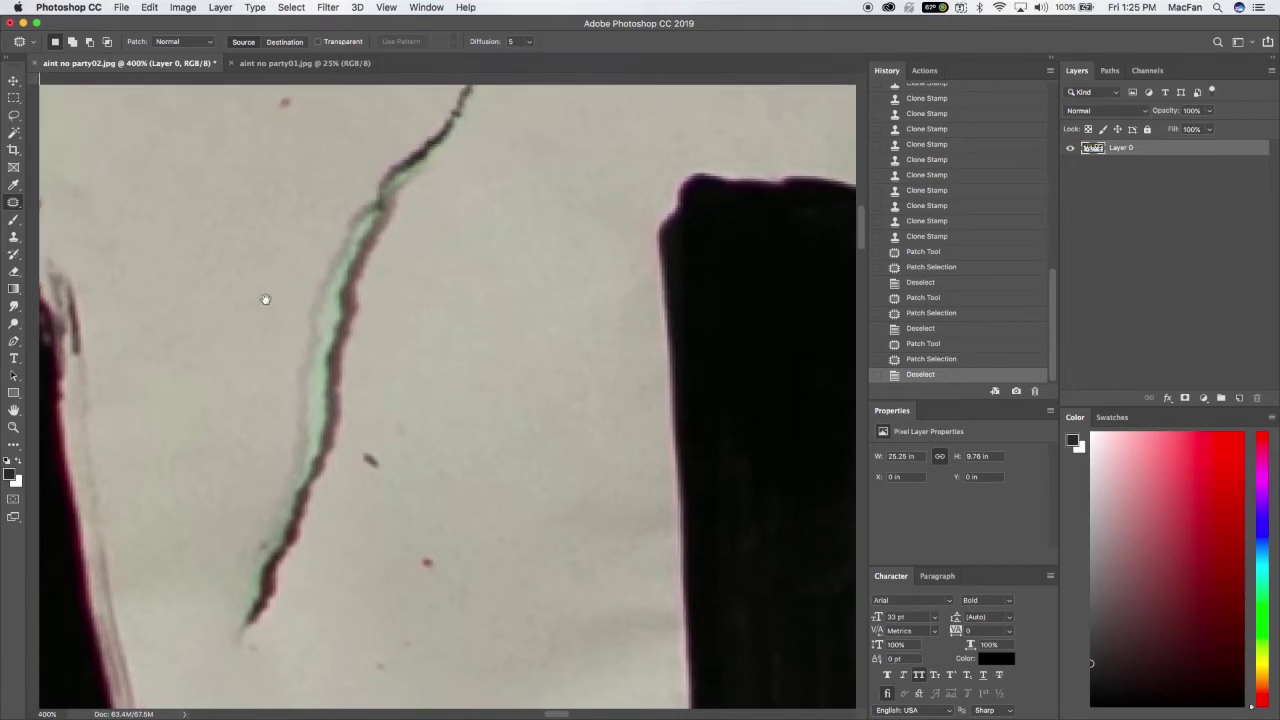
# Step: Clone Stamp clean paper over the middle section of the long crack, splitting it into shorter pieces
pyautogui.press('s')
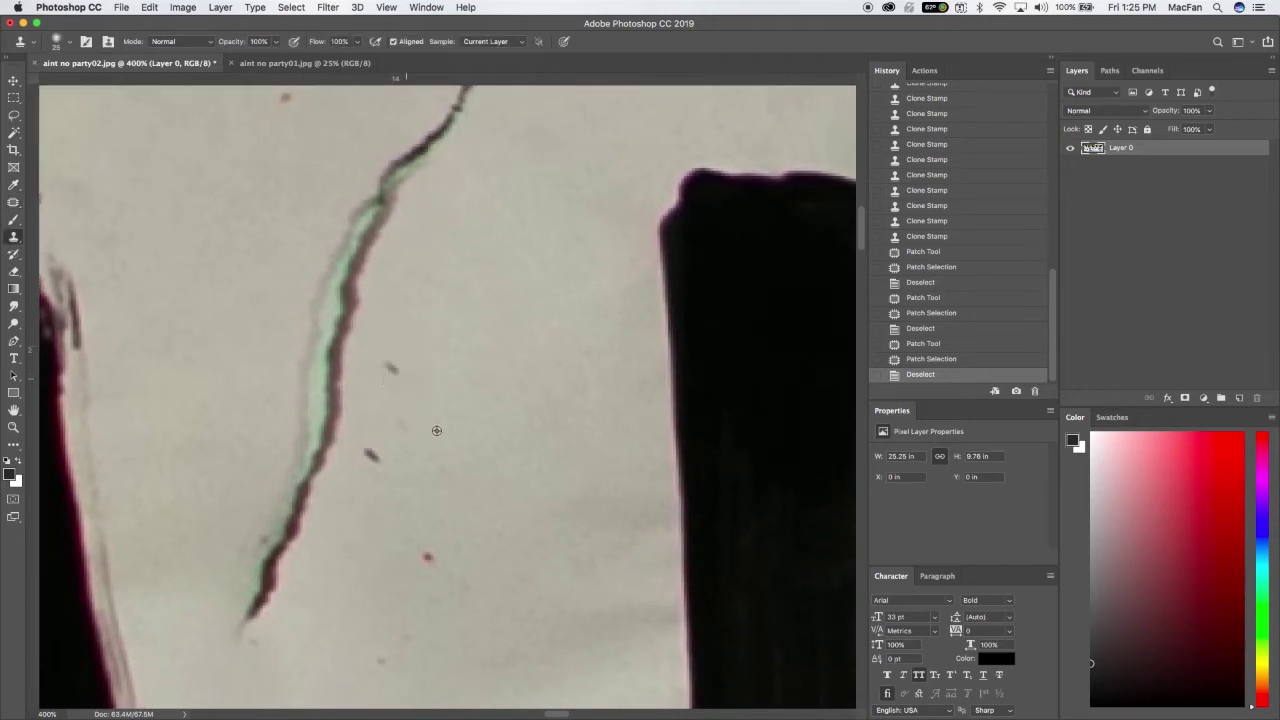
pyautogui.click(328, 425)
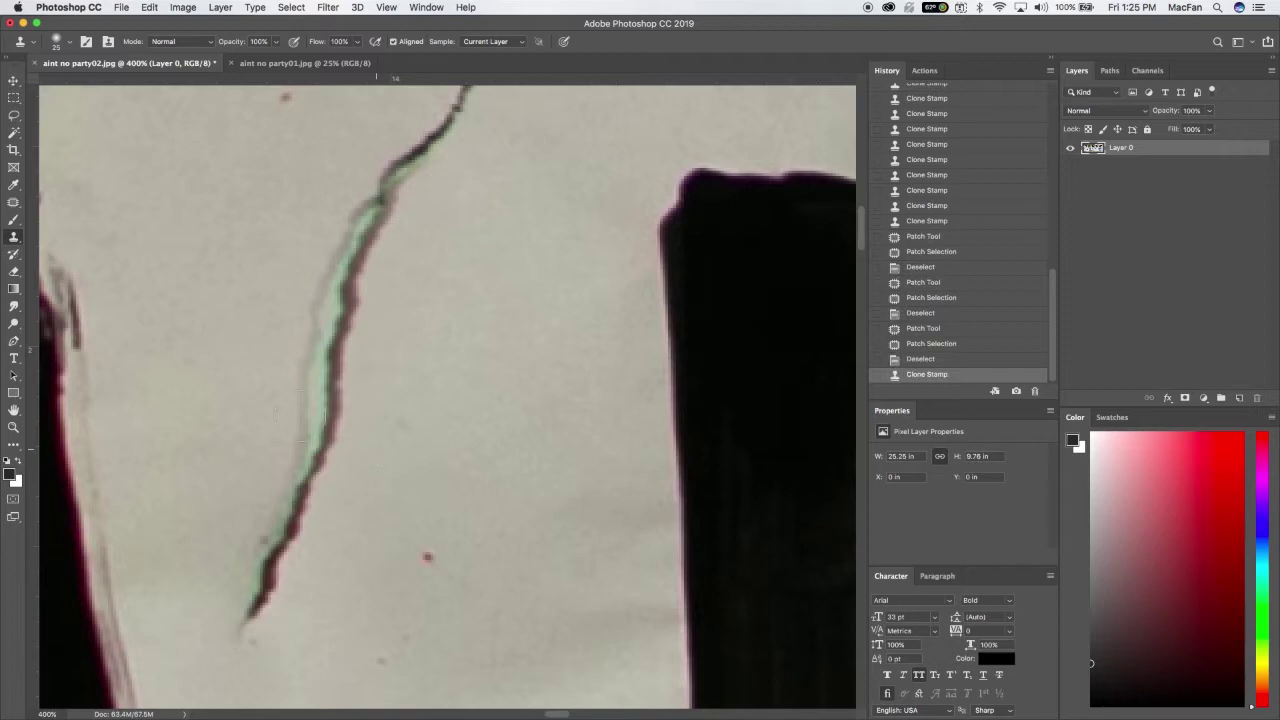
pyautogui.moveTo(355, 352)
pyautogui.mouseDown()
pyautogui.moveTo(340, 332)
pyautogui.moveTo(315, 338)
pyautogui.moveTo(333, 350)
pyautogui.mouseUp()
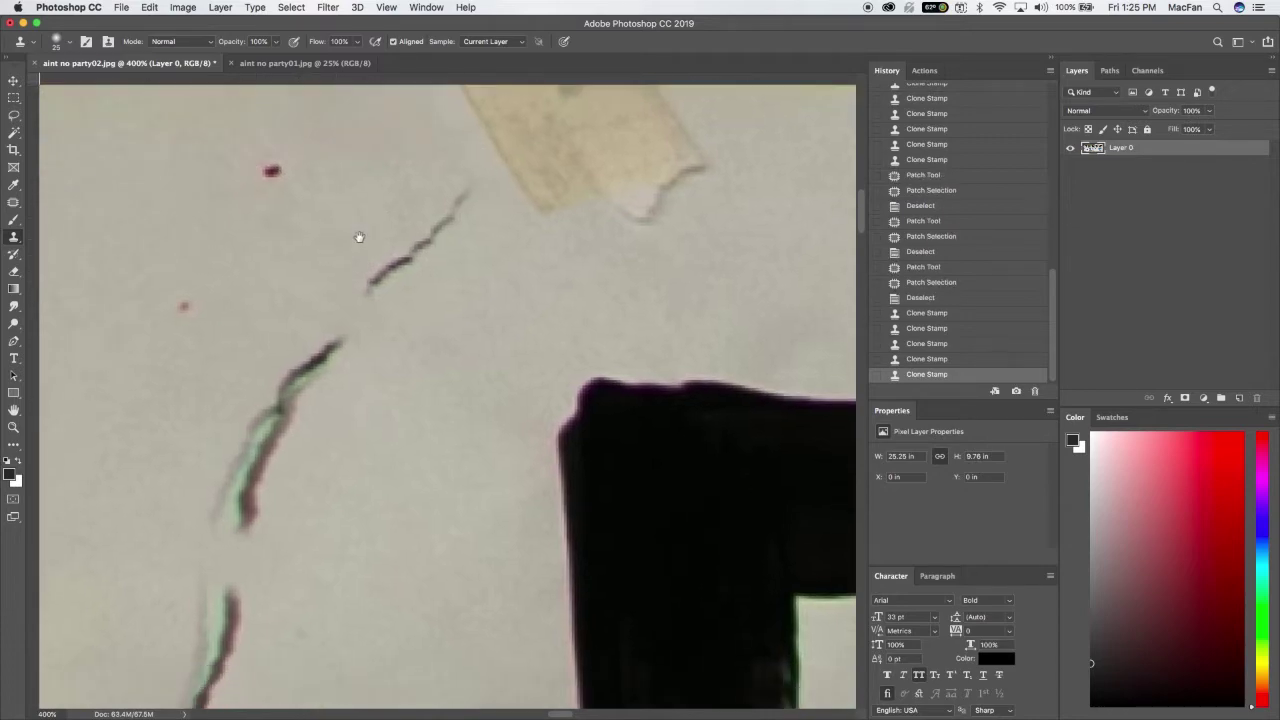
# Step: Patch away the upper crack piece with clean paper, discarding one stray outline
pyautogui.press('j')
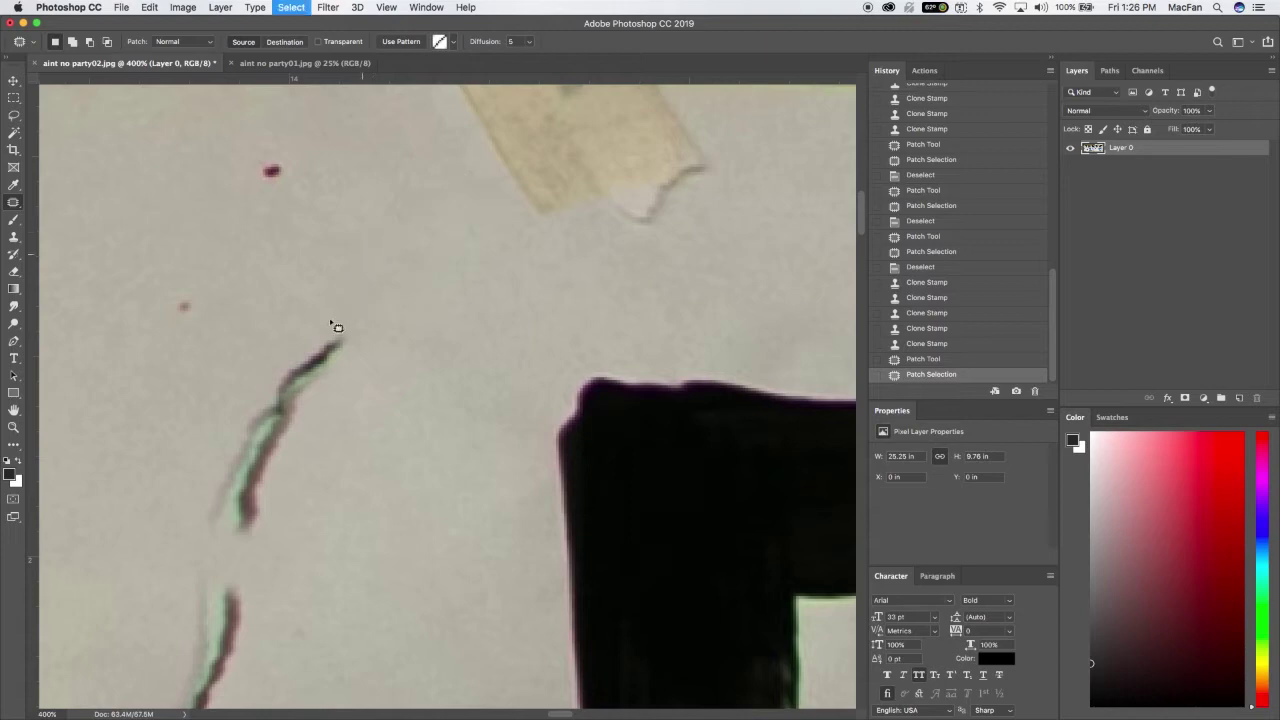
pyautogui.scroll(-5, 394, 103)
pyautogui.moveTo(394, 103)
pyautogui.mouseDown()
pyautogui.moveTo(278, 285)
pyautogui.moveTo(296, 272)
pyautogui.mouseUp()
pyautogui.press('super+z')
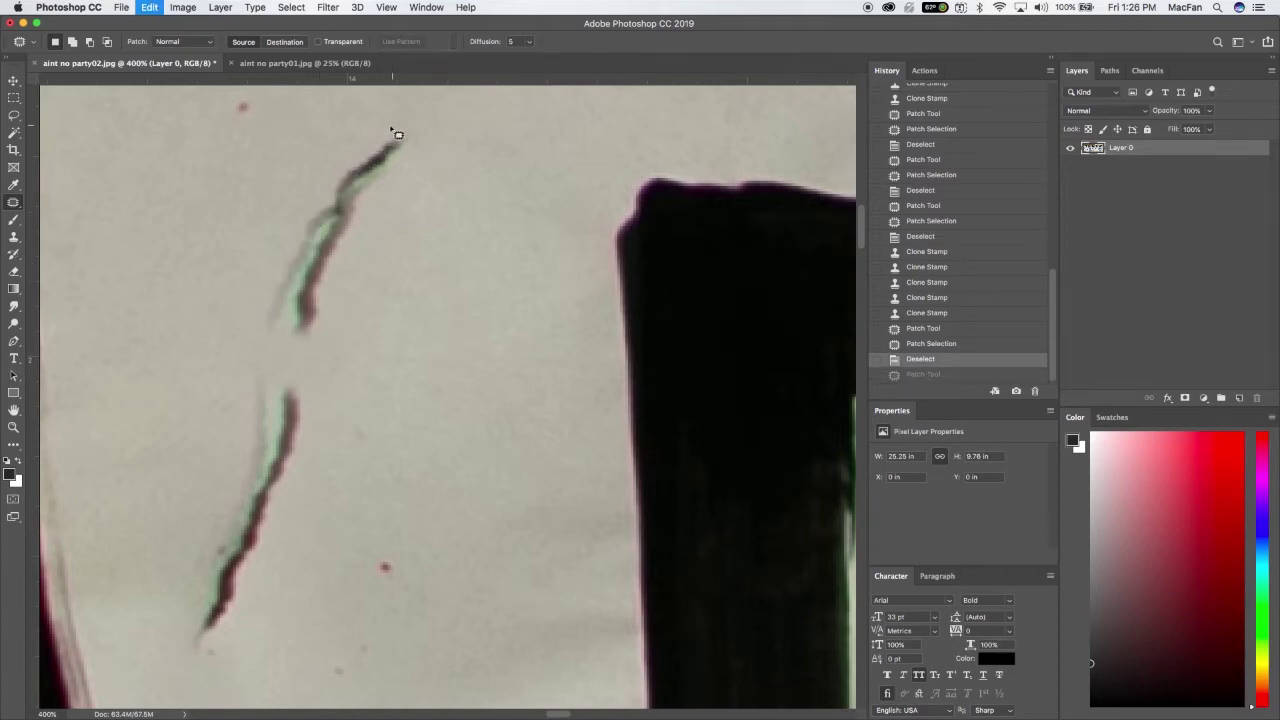
pyautogui.moveTo(392, 128)
pyautogui.mouseDown()
pyautogui.moveTo(333, 158)
pyautogui.moveTo(279, 211)
pyautogui.moveTo(242, 318)
pyautogui.moveTo(247, 341)
pyautogui.moveTo(289, 355)
pyautogui.moveTo(337, 318)
pyautogui.moveTo(425, 140)
pyautogui.moveTo(243, 228)
pyautogui.mouseUp()
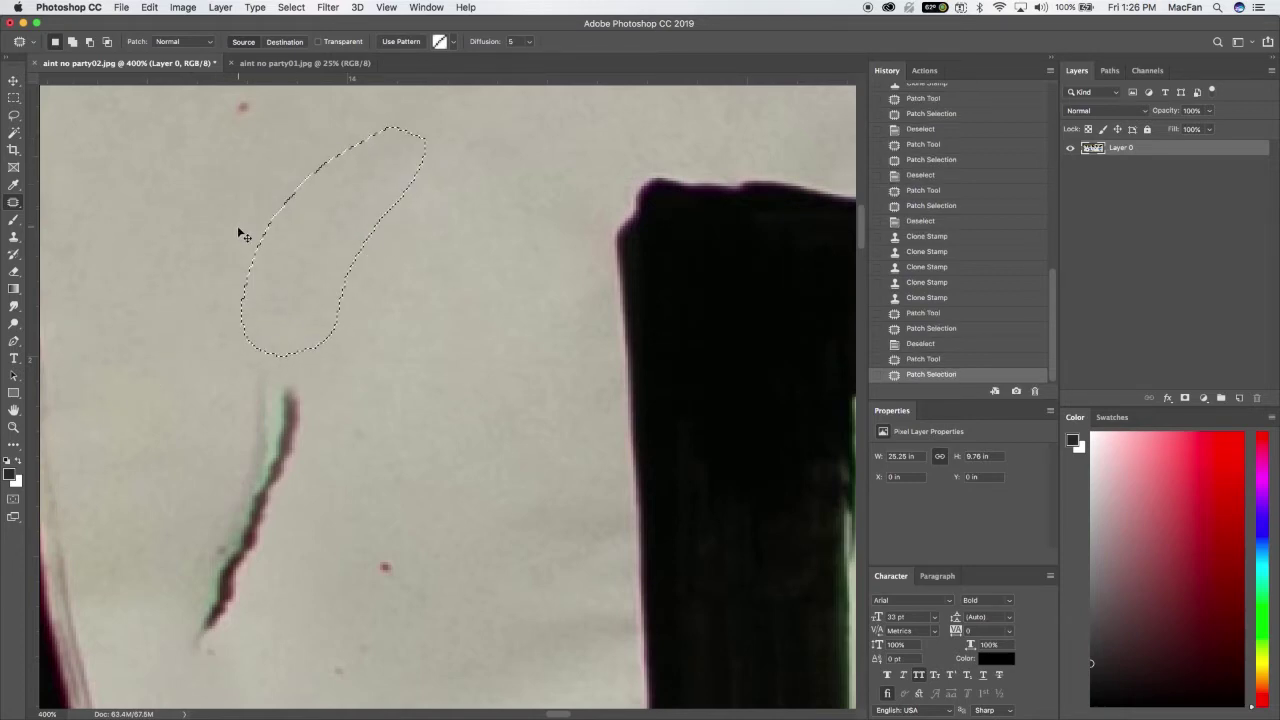
pyautogui.press('super+d')
# Step: Patch out the faint thin strip left along the remaining crack
pyautogui.scroll(-5, 266, 194)
pyautogui.hscroll(-2, 266, 194)
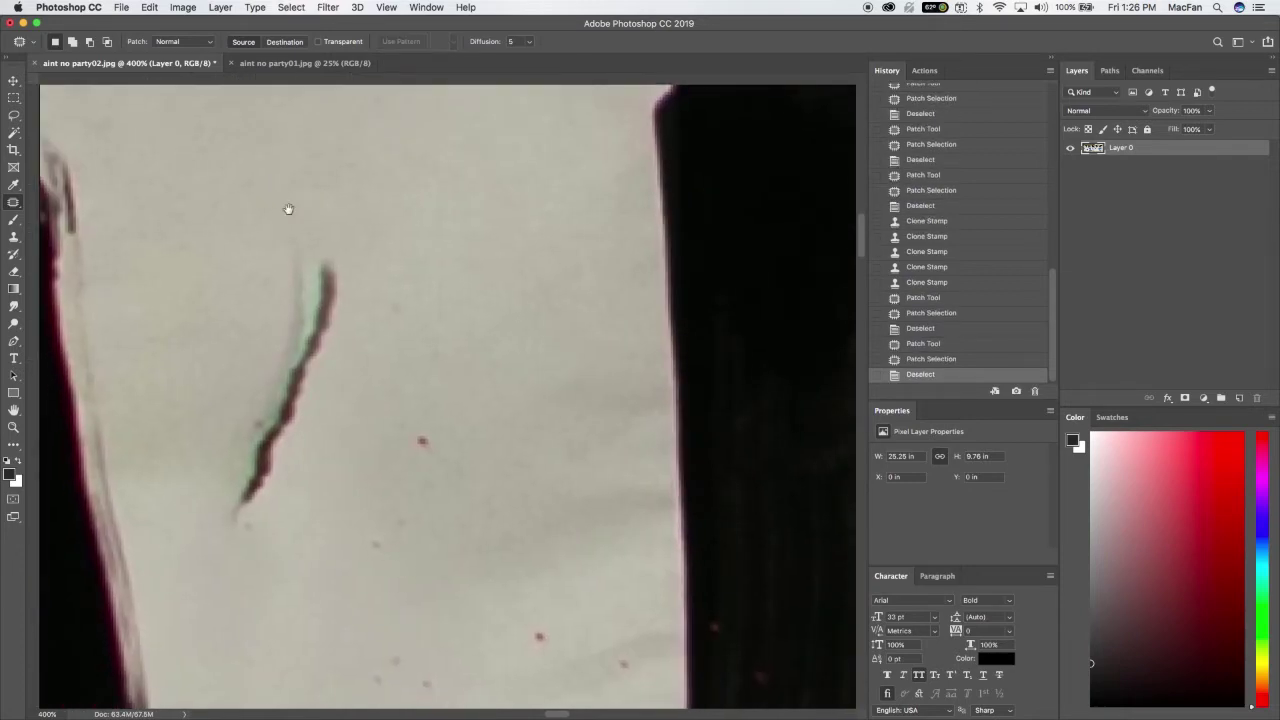
pyautogui.moveTo(305, 232); pyautogui.dragTo(257, 357)
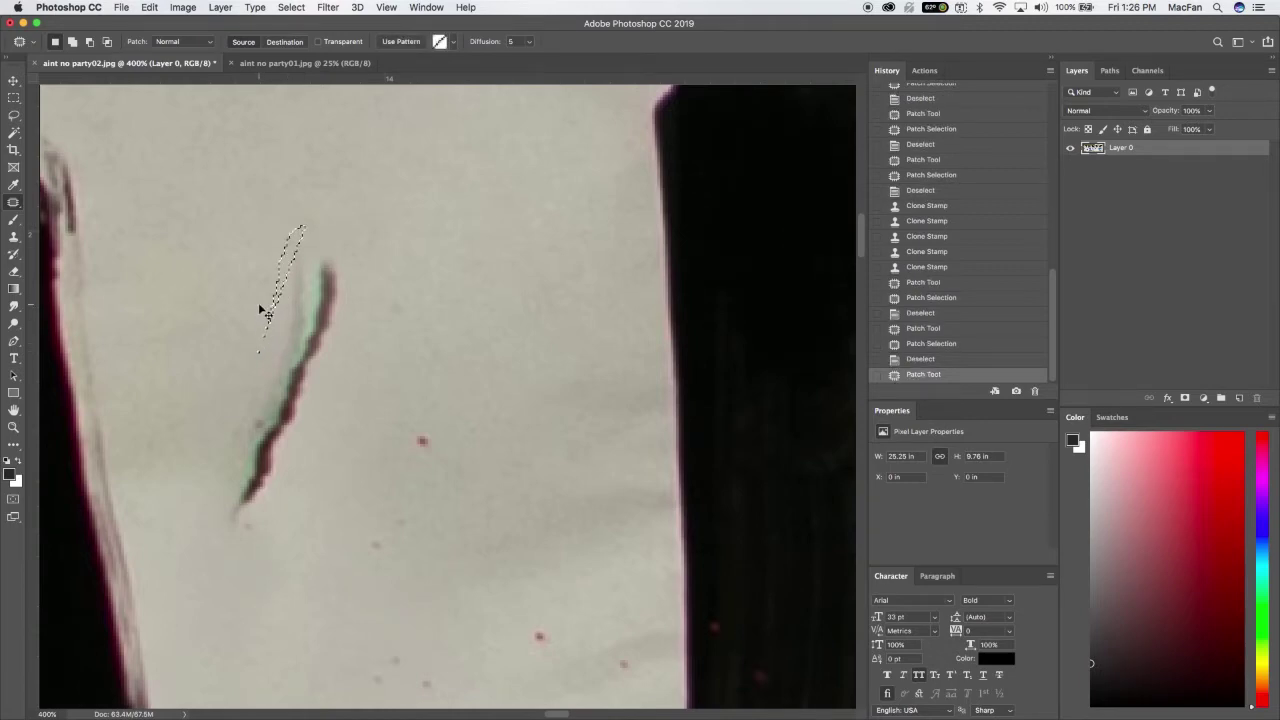
pyautogui.press('super+d')
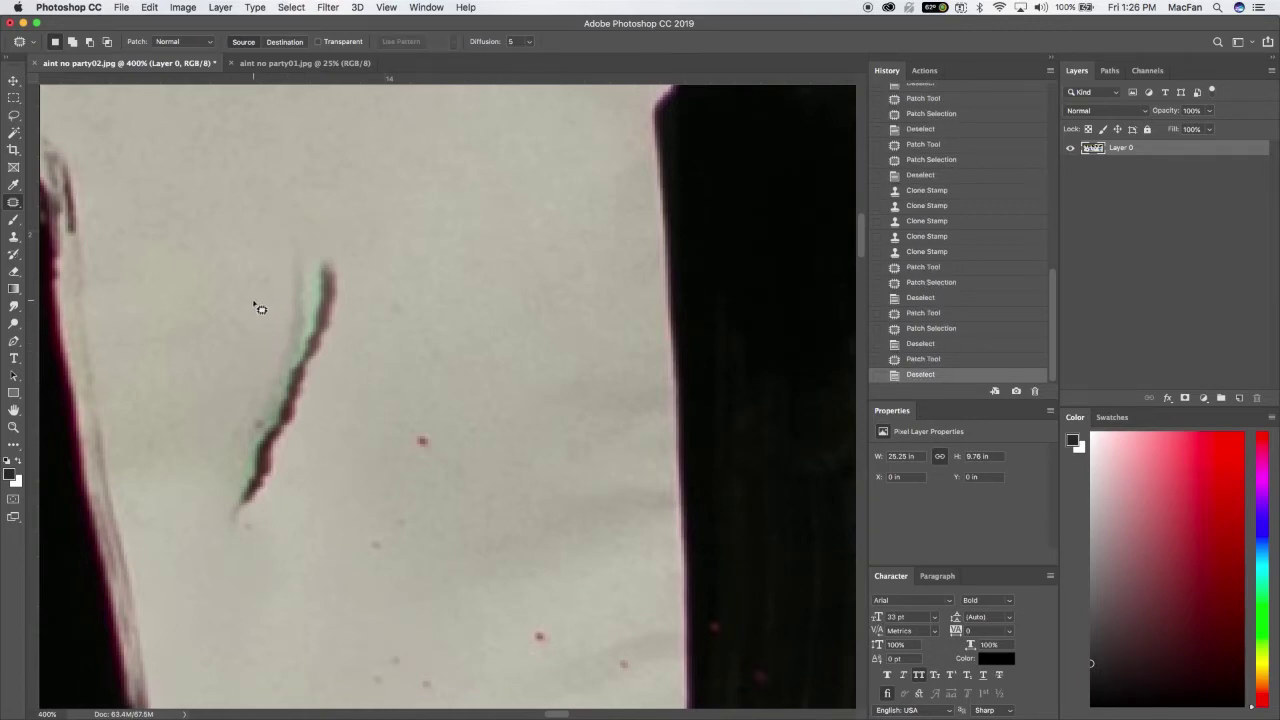
# Step: Quick Mask the lower crack piece with a small brush and patch it onto clean paper
pyautogui.press('q')
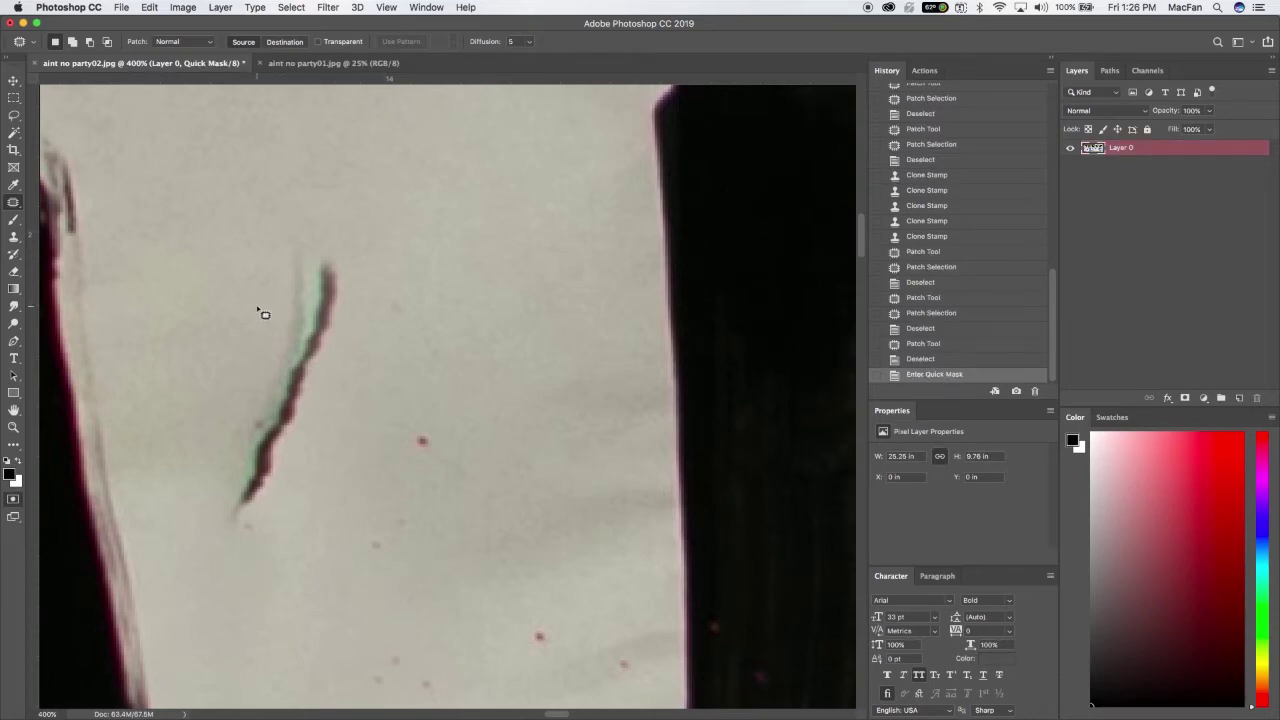
pyautogui.press('b')
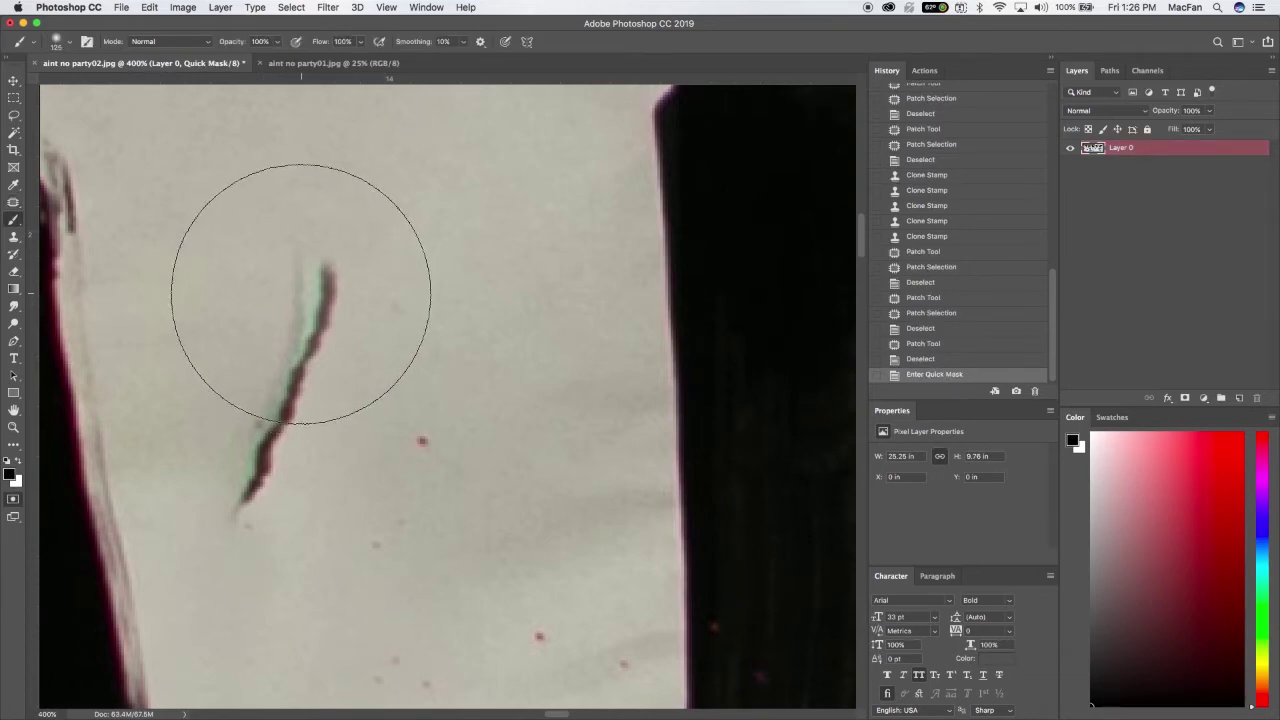
pyautogui.press('[')
pyautogui.press('[')
pyautogui.press('[')
pyautogui.press('[')
pyautogui.press('[')
pyautogui.press('[')
pyautogui.press('[')
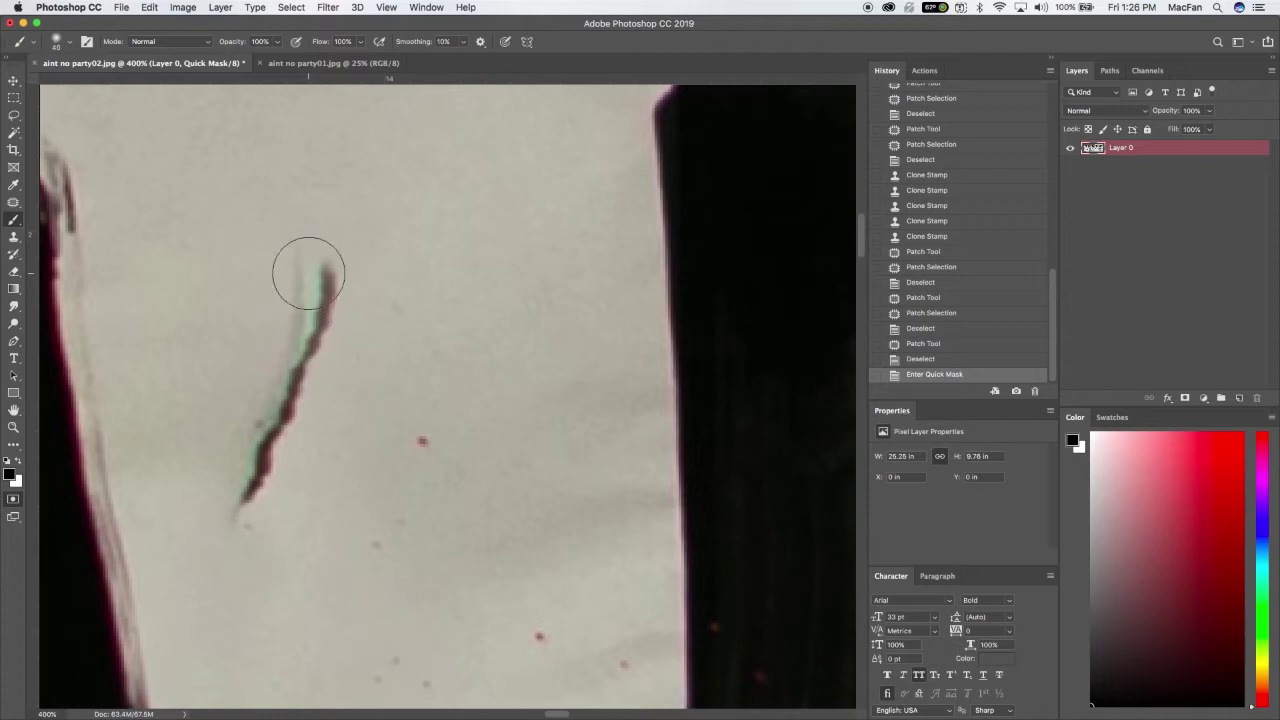
pyautogui.moveTo(308, 273)
pyautogui.mouseDown()
pyautogui.moveTo(286, 423)
pyautogui.moveTo(246, 514)
pyautogui.moveTo(290, 340)
pyautogui.moveTo(330, 258)
pyautogui.moveTo(322, 282)
pyautogui.mouseUp()
pyautogui.press('q')
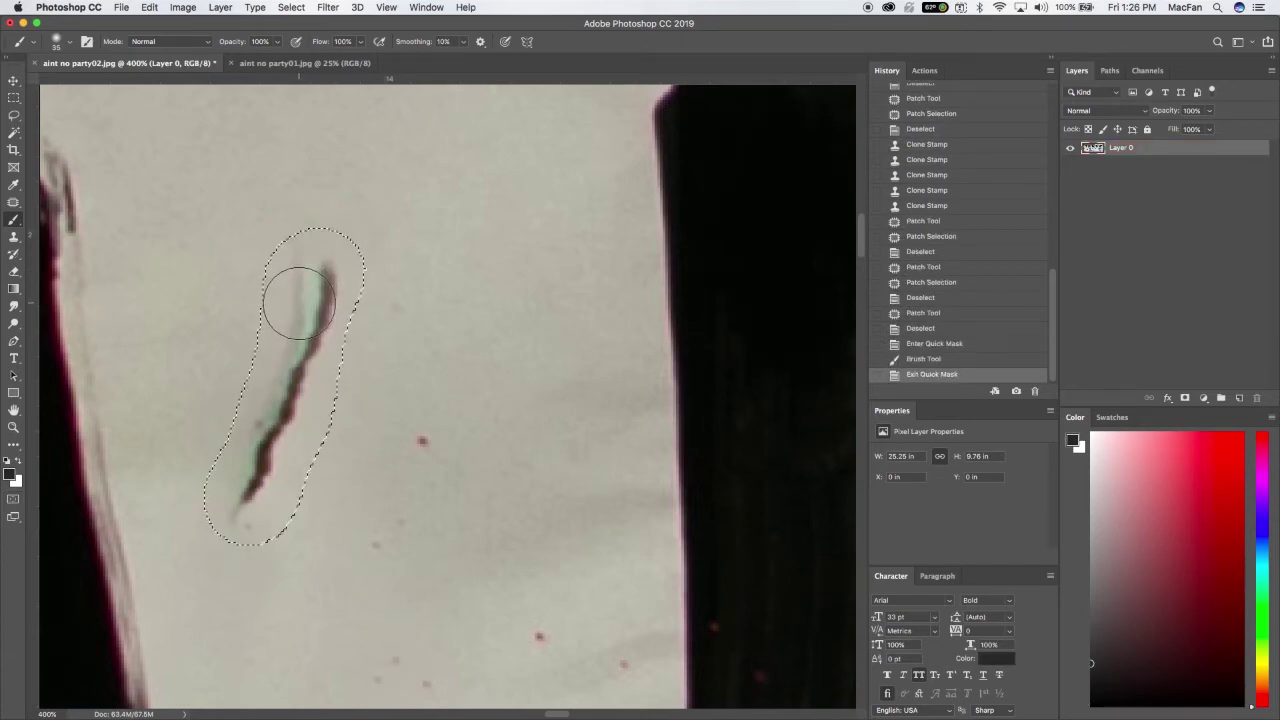
pyautogui.press('j')
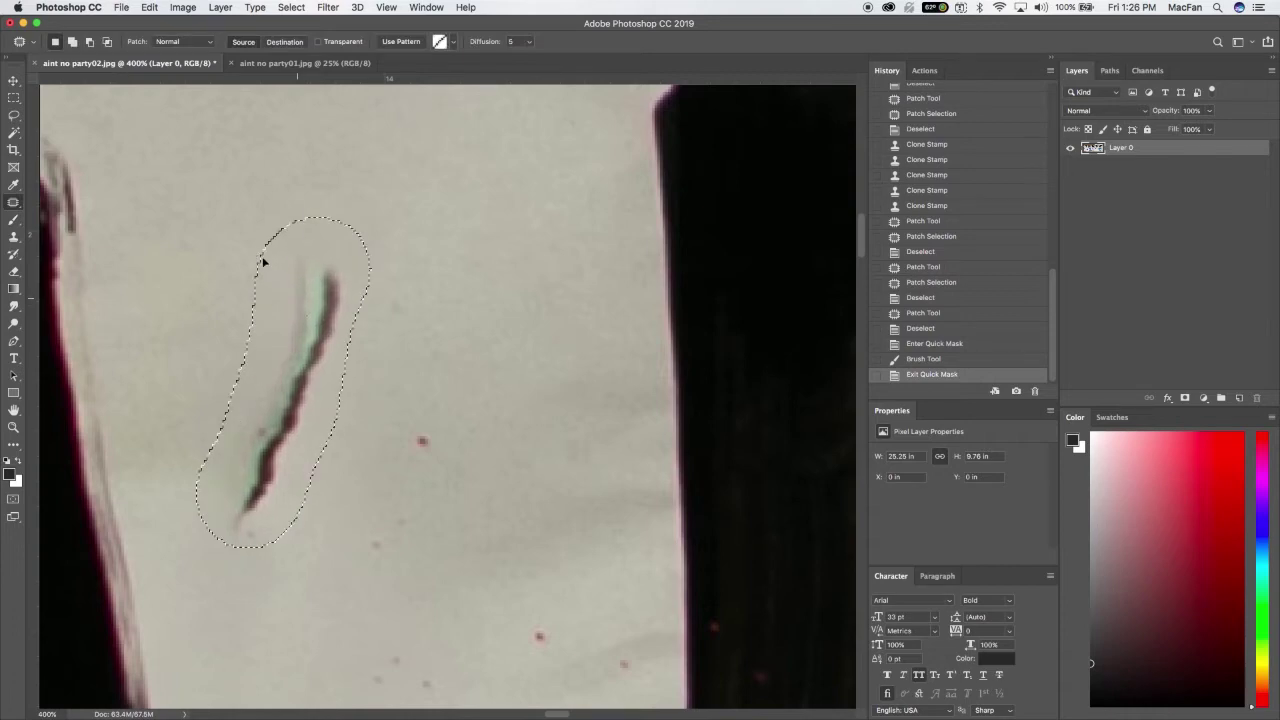
pyautogui.moveTo(263, 261); pyautogui.dragTo(481, 268)
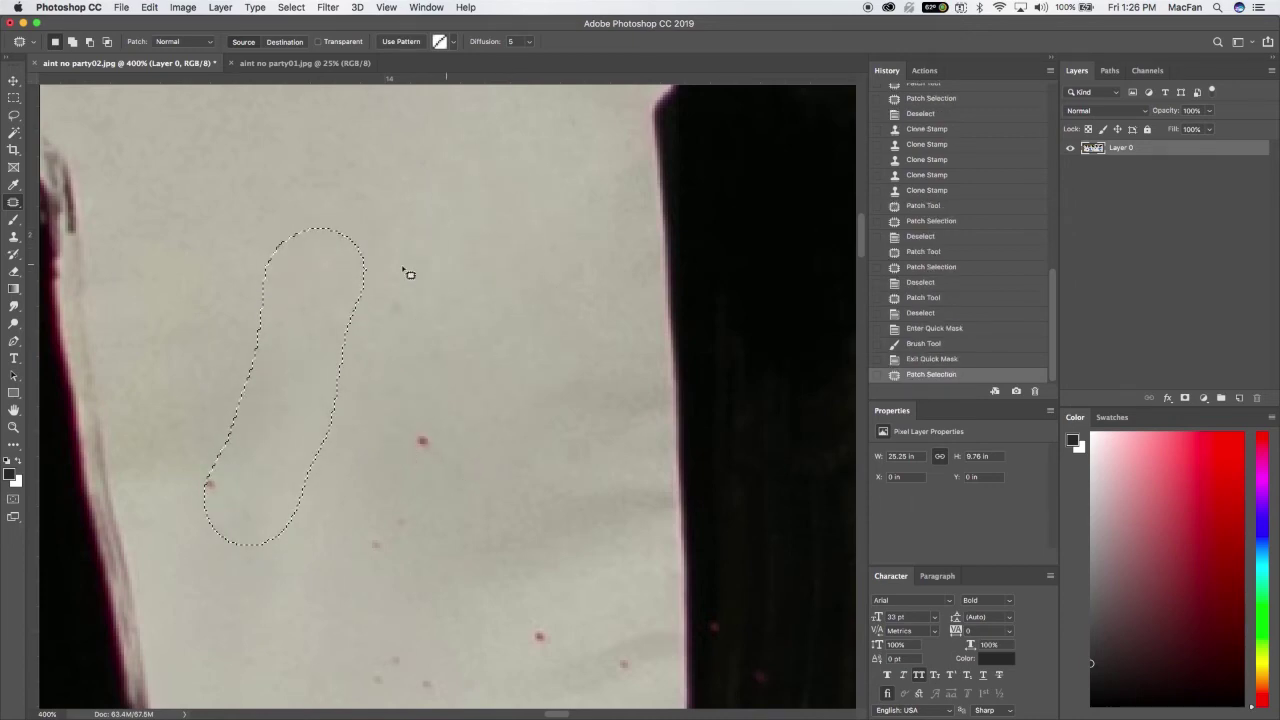
pyautogui.press('super+d')
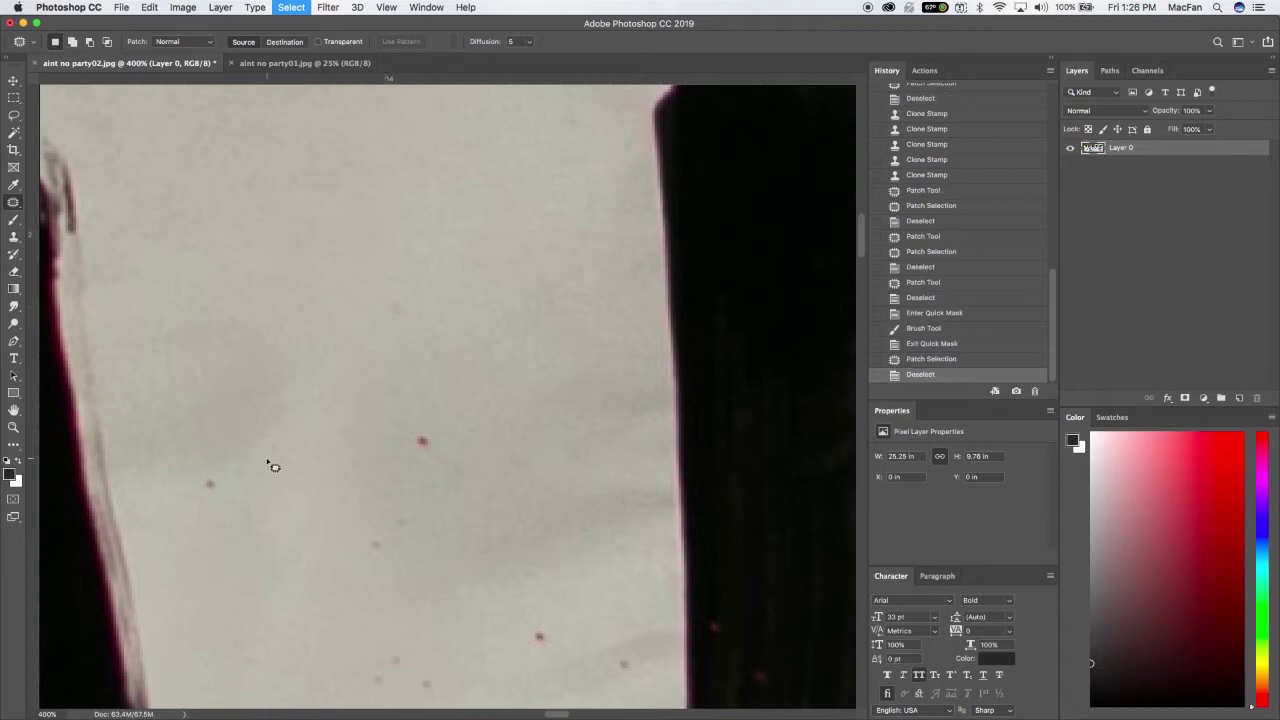
# Step: Patch out the small red speck beside it and zoom out on the banner
pyautogui.moveTo(200, 508)
pyautogui.mouseDown()
pyautogui.moveTo(216, 461)
pyautogui.moveTo(205, 464)
pyautogui.moveTo(262, 414)
pyautogui.mouseUp()
pyautogui.press('super+d')
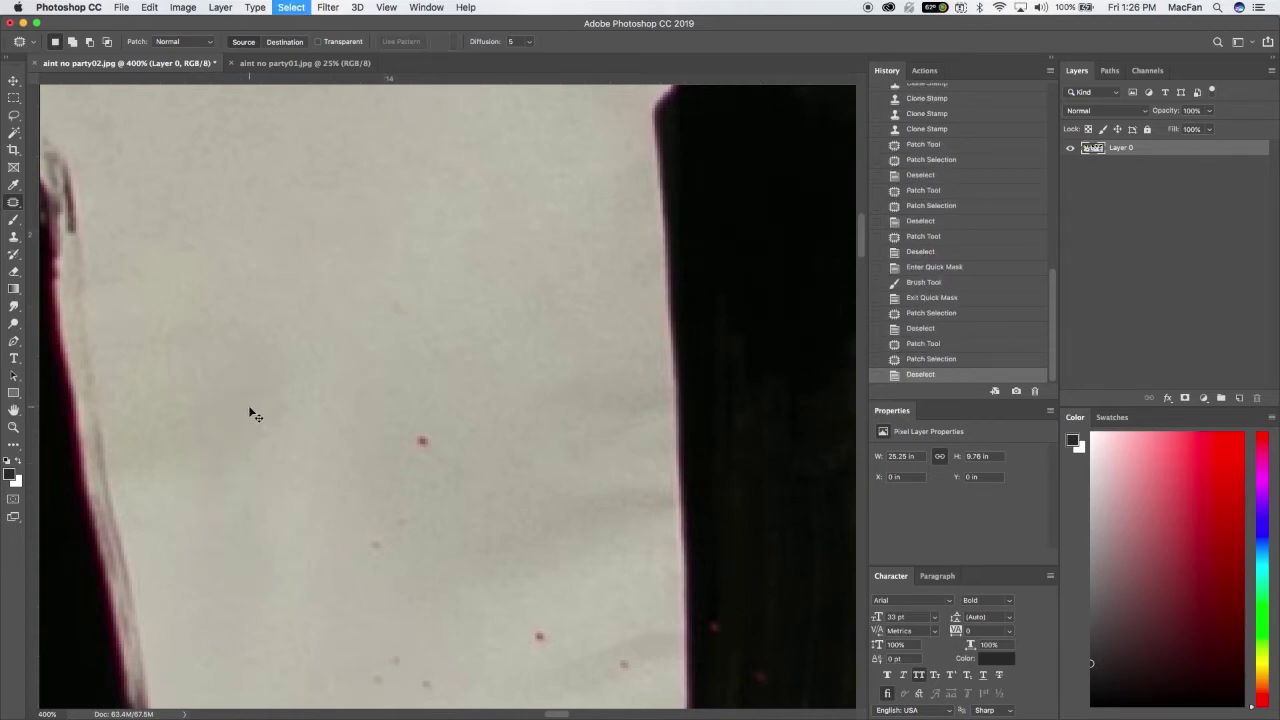
pyautogui.press('super+minus')
pyautogui.press('super+minus')
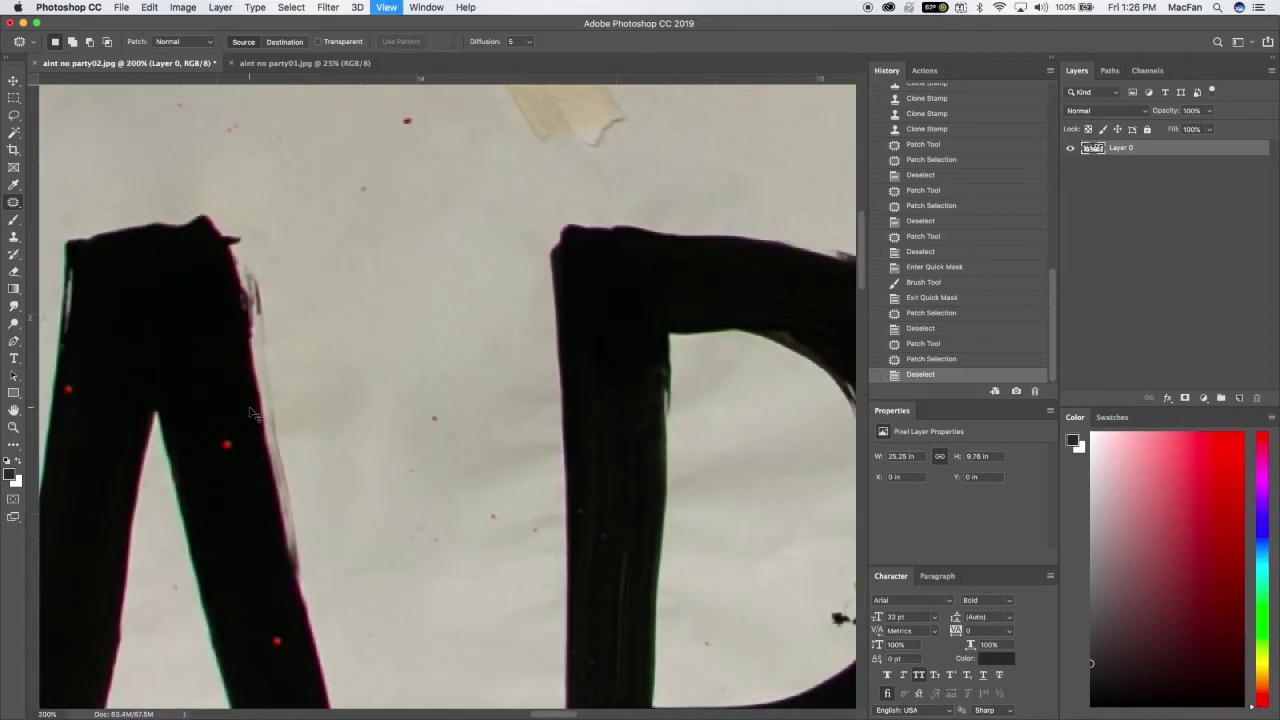
pyautogui.press('super+minus')
# Step: Zoom in on the dark diagonal streak beside the A, Quick Mask it, and patch it with clean paper
pyautogui.scroll(-3, 243, 443)
pyautogui.hscroll(-3, 243, 443)
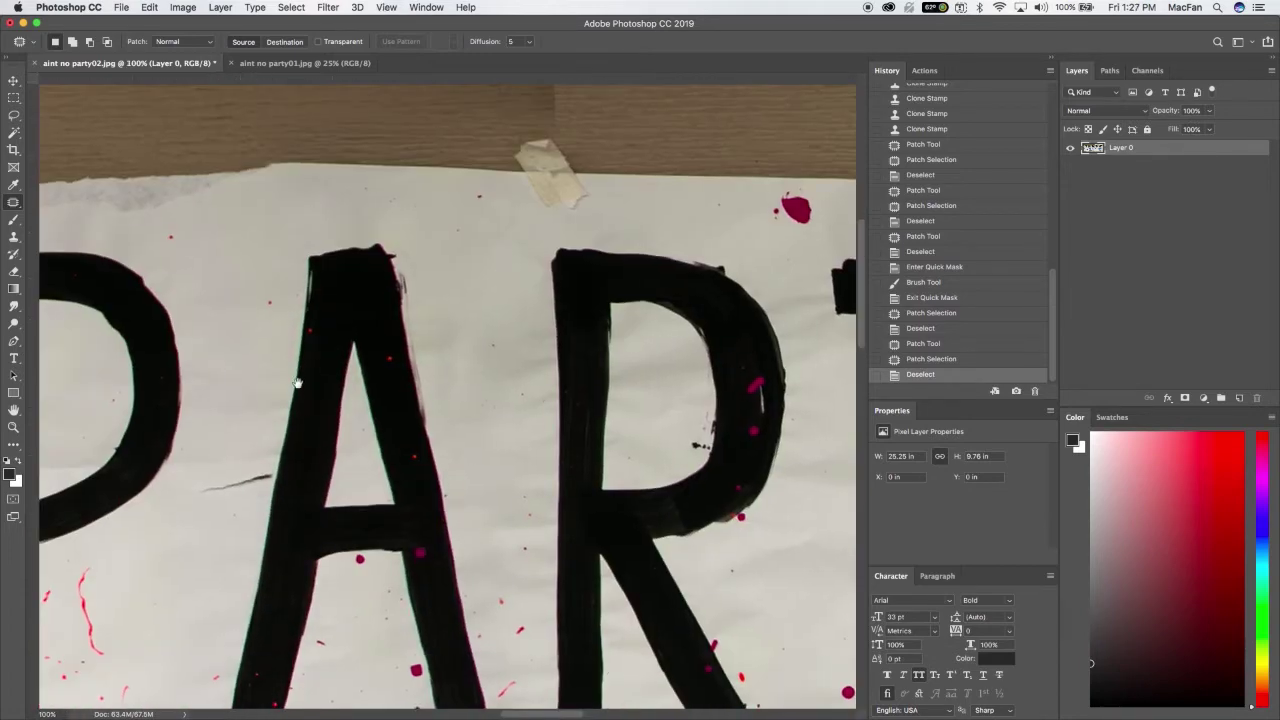
pyautogui.press('z')
pyautogui.moveTo(200, 458)
pyautogui.mouseDown()
pyautogui.moveTo(337, 458)
pyautogui.moveTo(311, 354)
pyautogui.mouseUp()
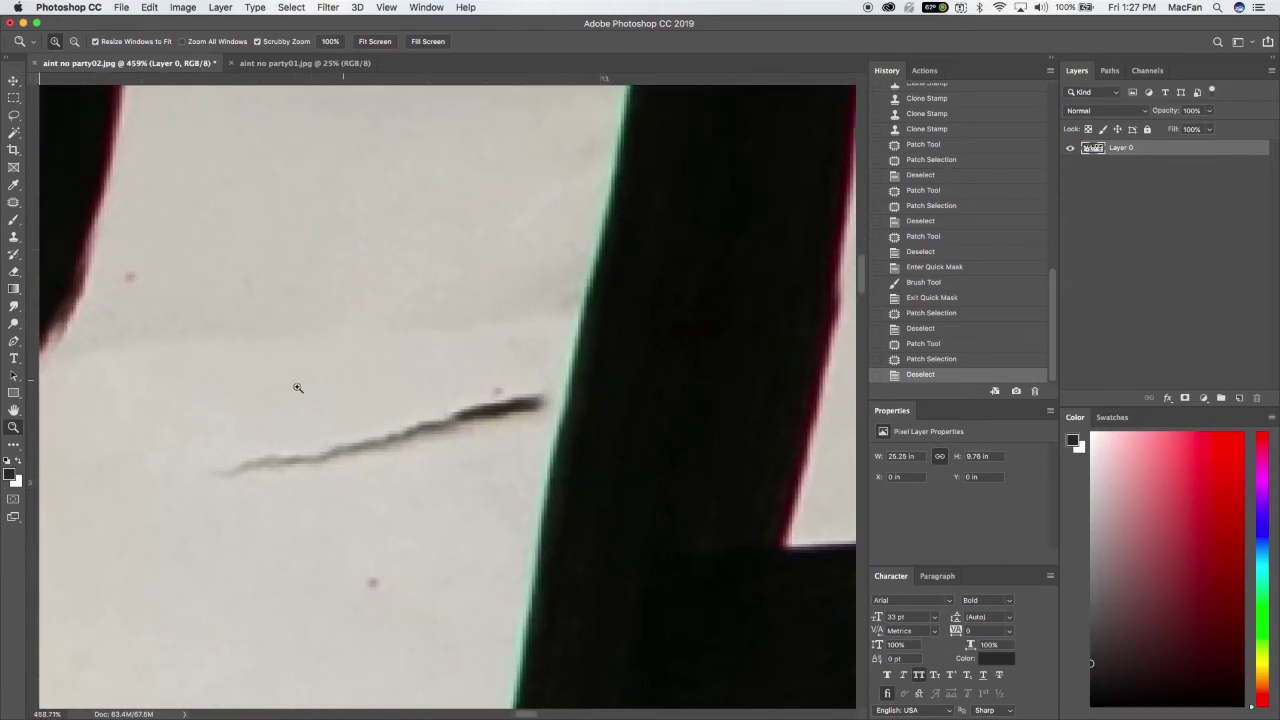
pyautogui.press('q')
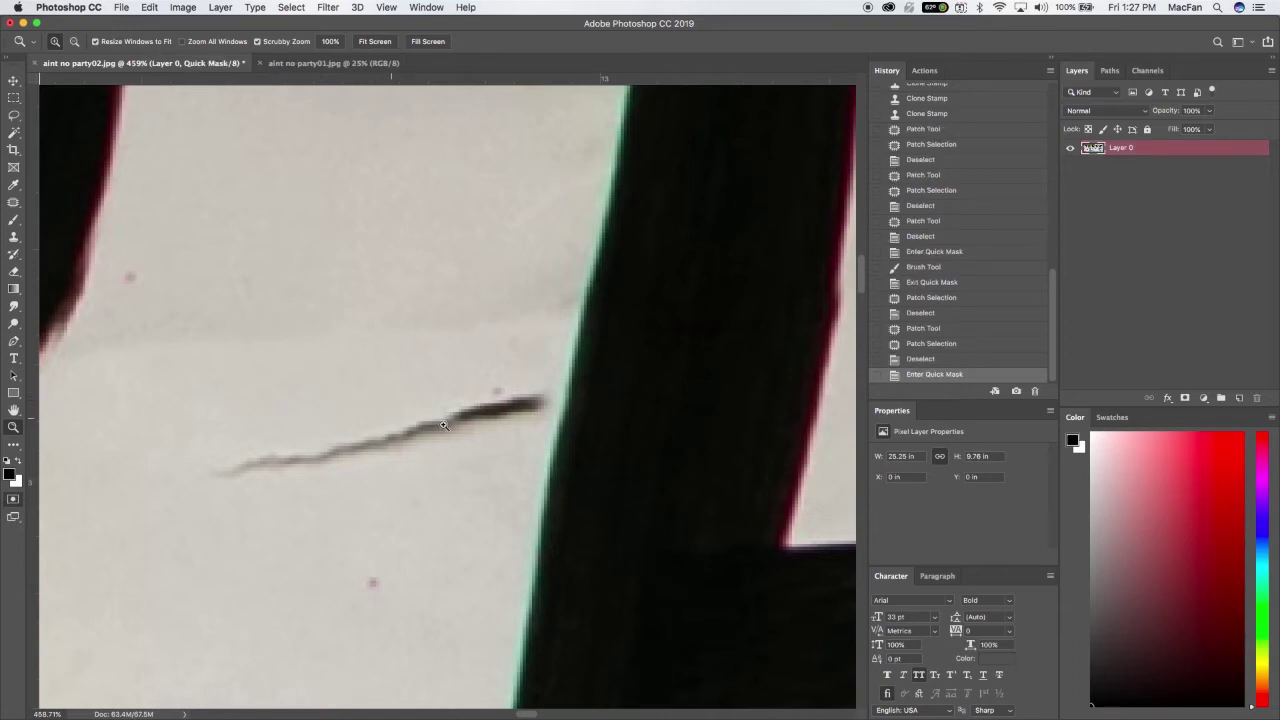
pyautogui.press('b')
pyautogui.press('[')
pyautogui.press('[')
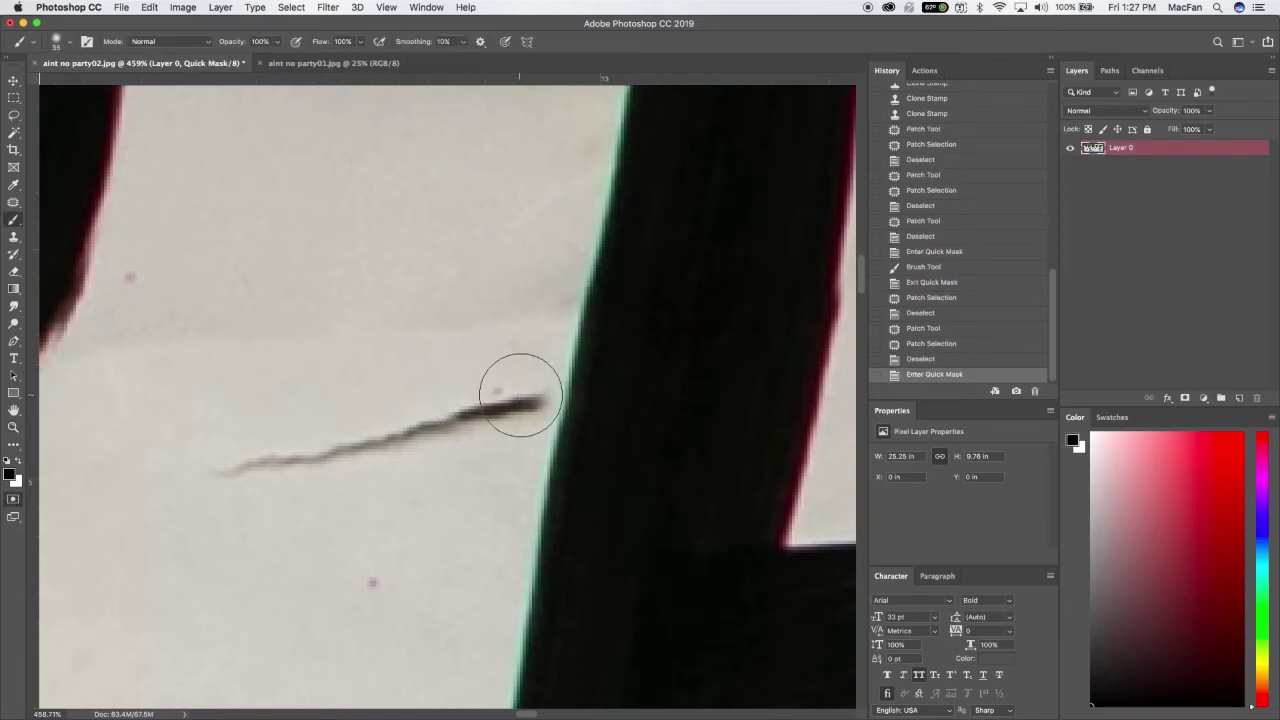
pyautogui.moveTo(526, 385)
pyautogui.mouseDown()
pyautogui.moveTo(516, 436)
pyautogui.moveTo(493, 422)
pyautogui.moveTo(498, 404)
pyautogui.moveTo(419, 438)
pyautogui.moveTo(205, 476)
pyautogui.moveTo(420, 437)
pyautogui.moveTo(478, 409)
pyautogui.moveTo(314, 434)
pyautogui.mouseUp()
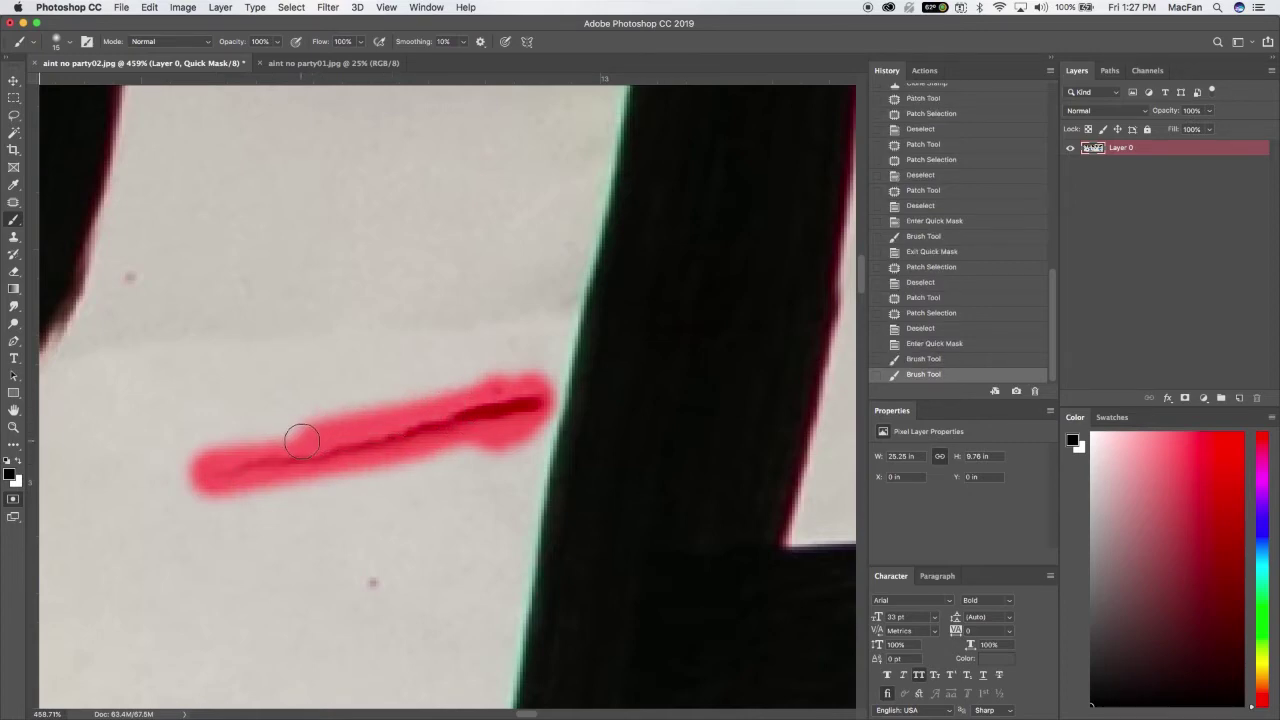
pyautogui.press('q')
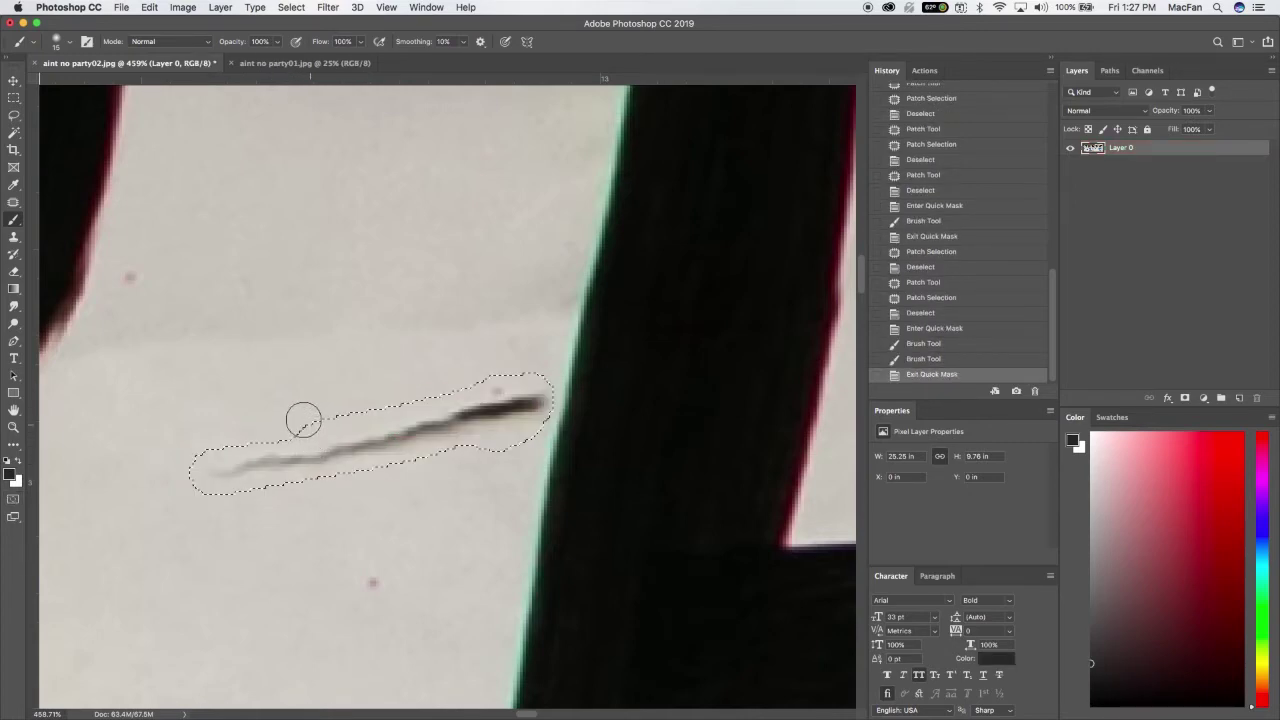
pyautogui.press('j')
pyautogui.moveTo(337, 443)
pyautogui.mouseDown()
pyautogui.moveTo(334, 417)
pyautogui.moveTo(266, 551)
pyautogui.moveTo(266, 538)
pyautogui.mouseUp()
pyautogui.press('super+d')
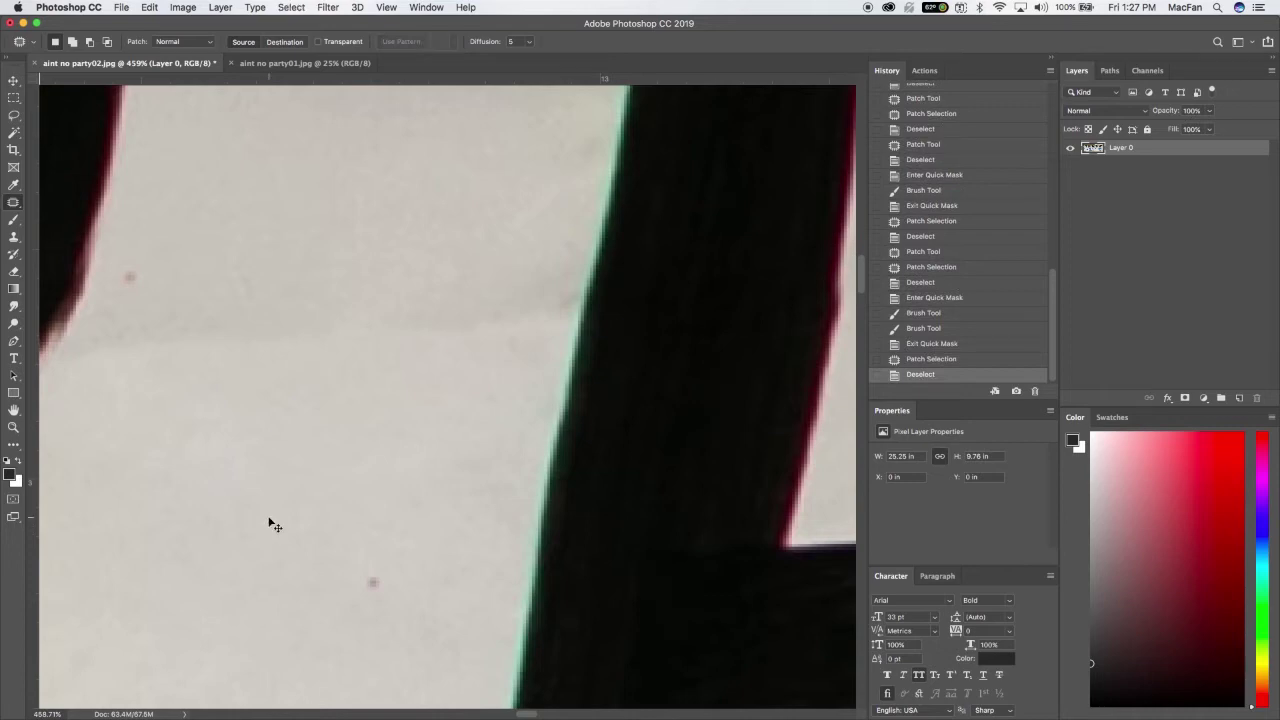
# Step: Fit the banner on screen, then zoom in on the right end near PARTY's Y
pyautogui.press('super+0')
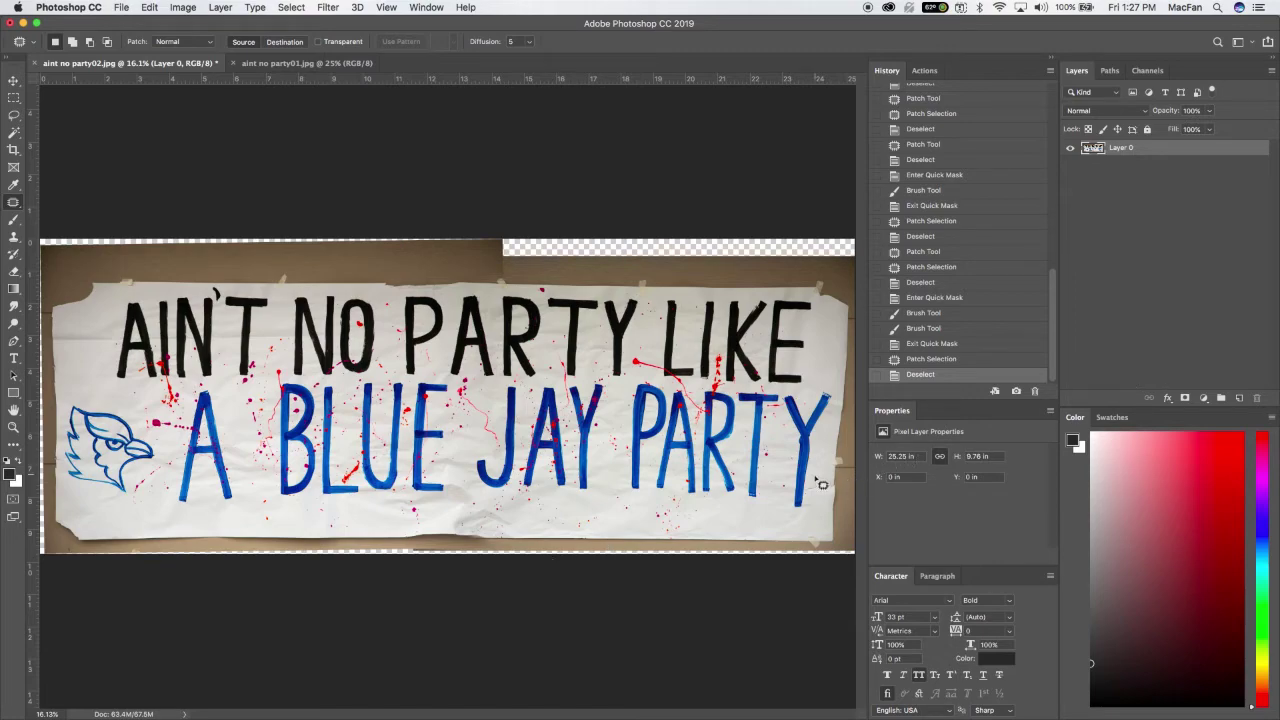
pyautogui.press('z')
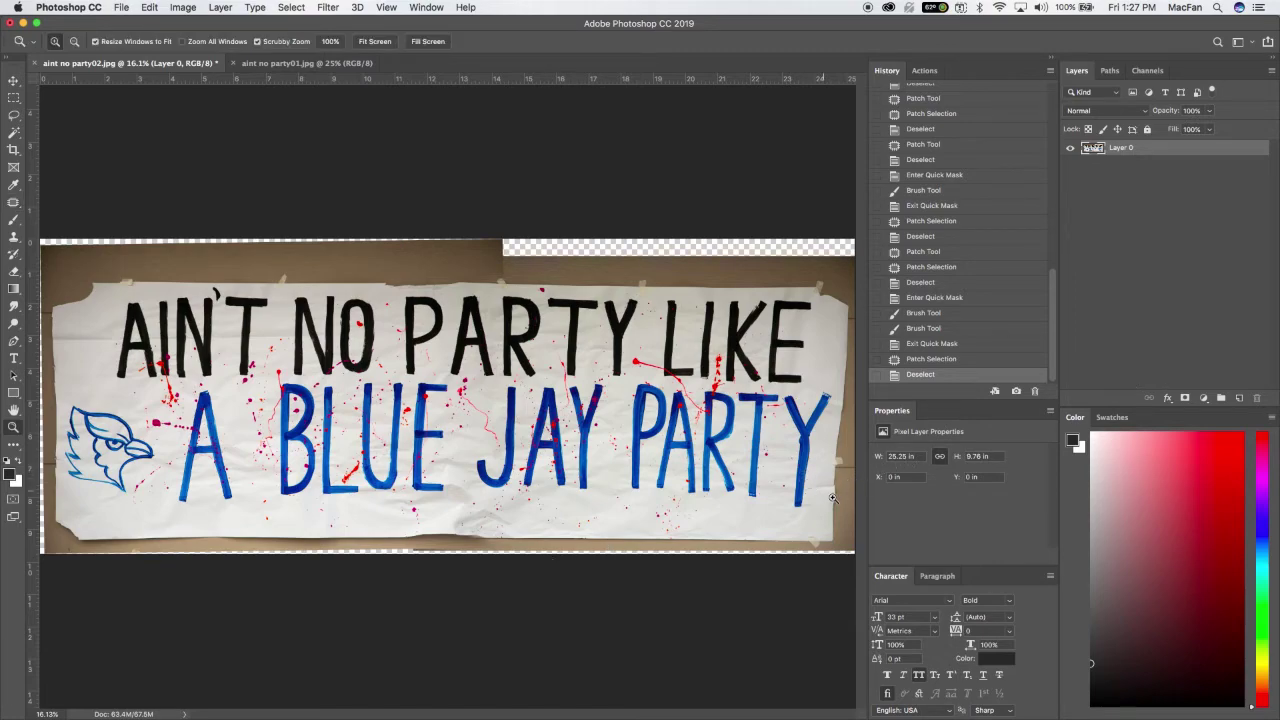
pyautogui.moveTo(832, 497); pyautogui.dragTo(845, 515)
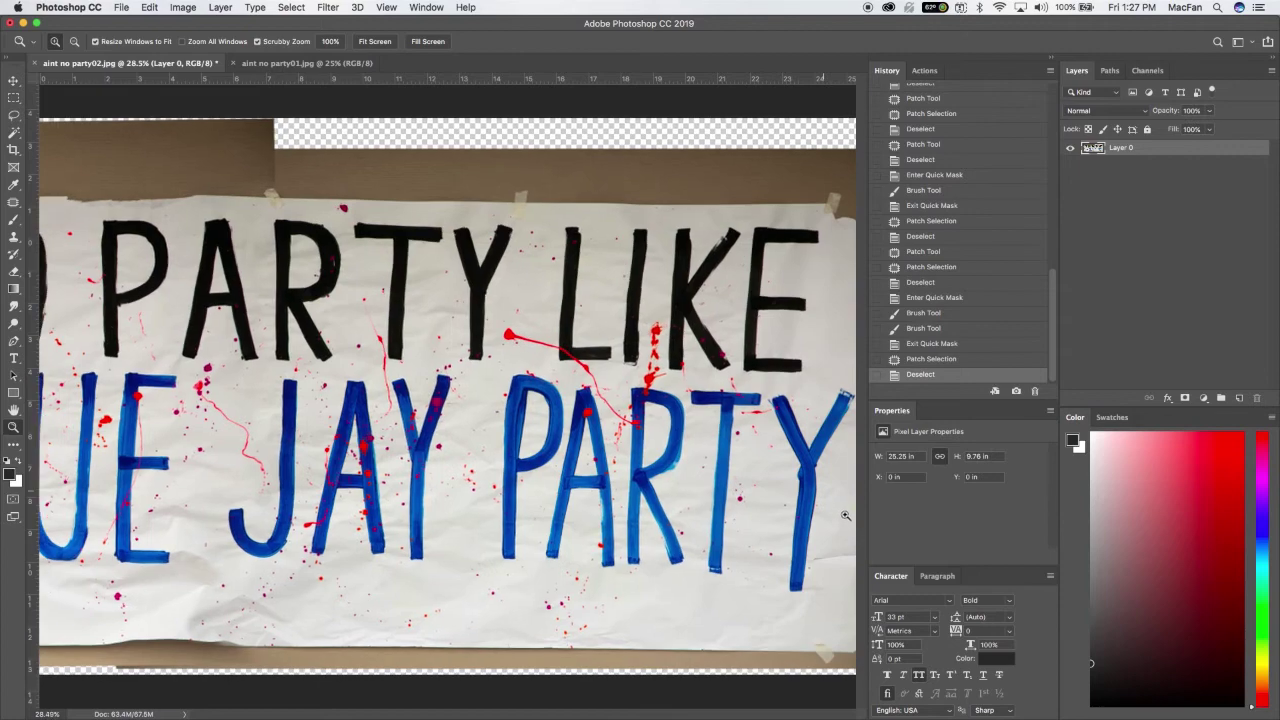
pyautogui.hscroll(5, 845, 515)
pyautogui.scroll(-2, 845, 515)
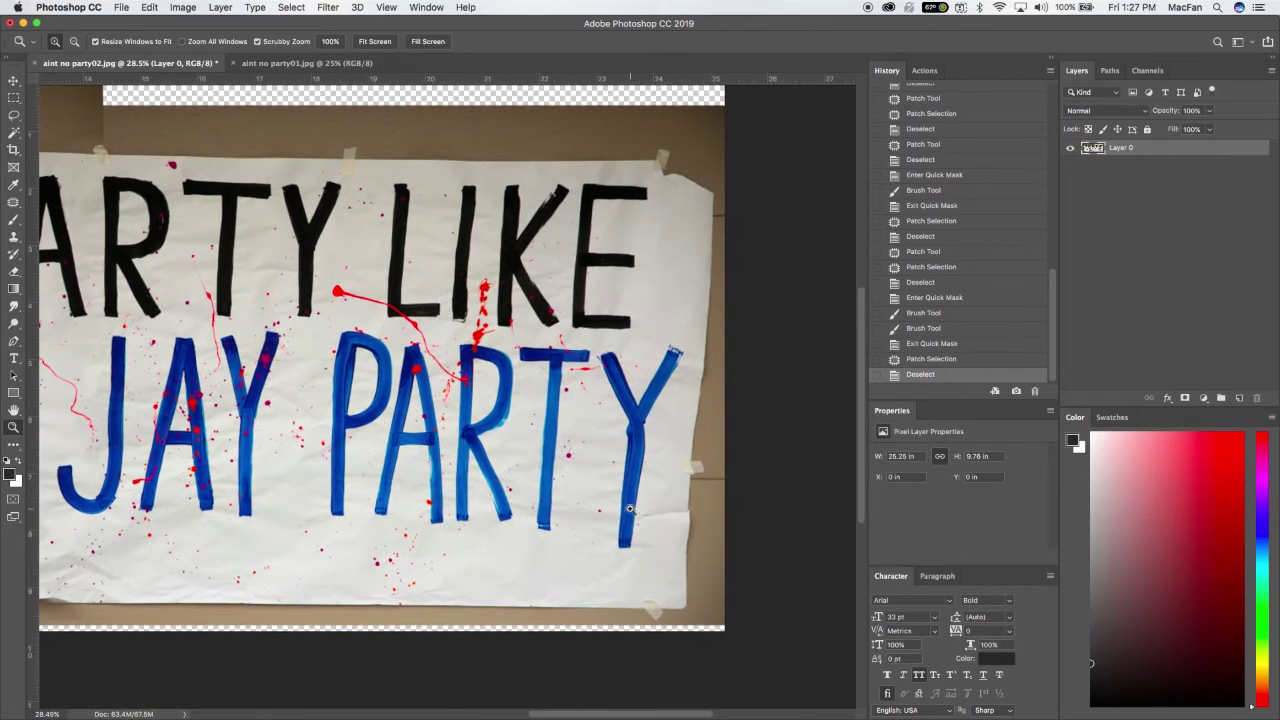
pyautogui.moveTo(631, 507); pyautogui.dragTo(756, 472)
pyautogui.hscroll(2, 704, 436)
pyautogui.scroll(-1, 704, 436)
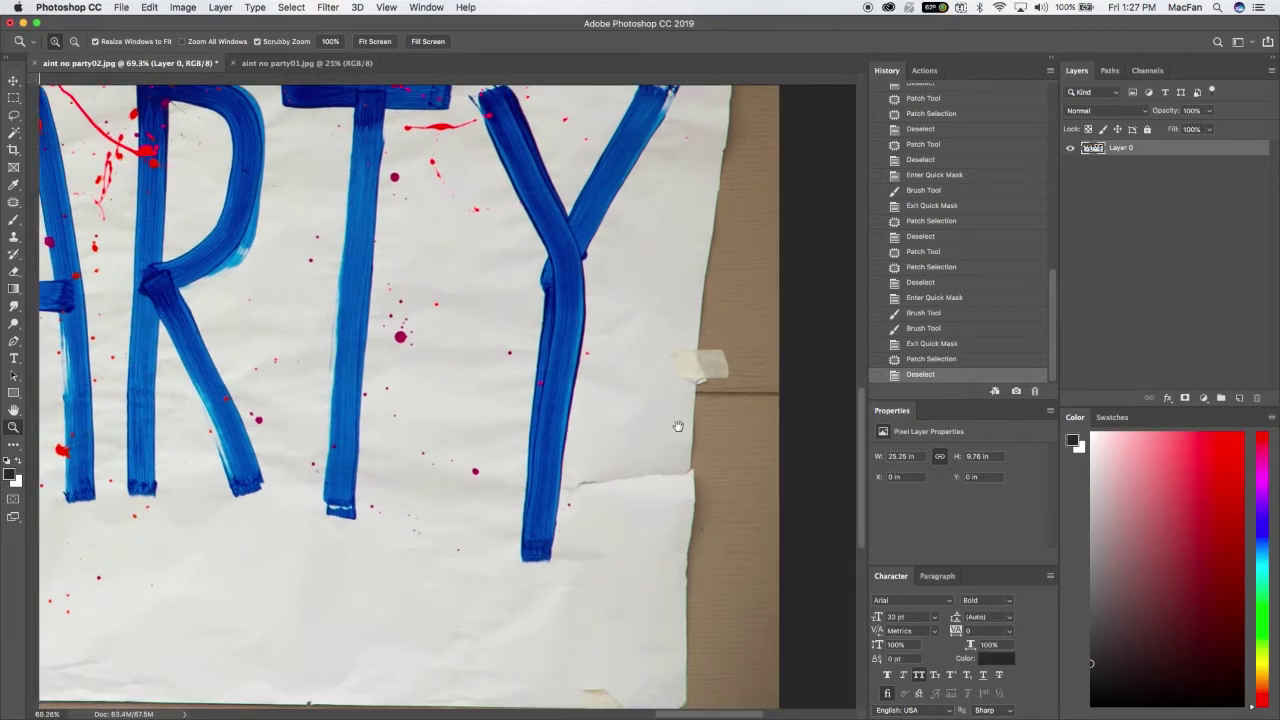
# Step: Patch the torn paper edge below the Y with clean paper and deselect
pyautogui.press('j')
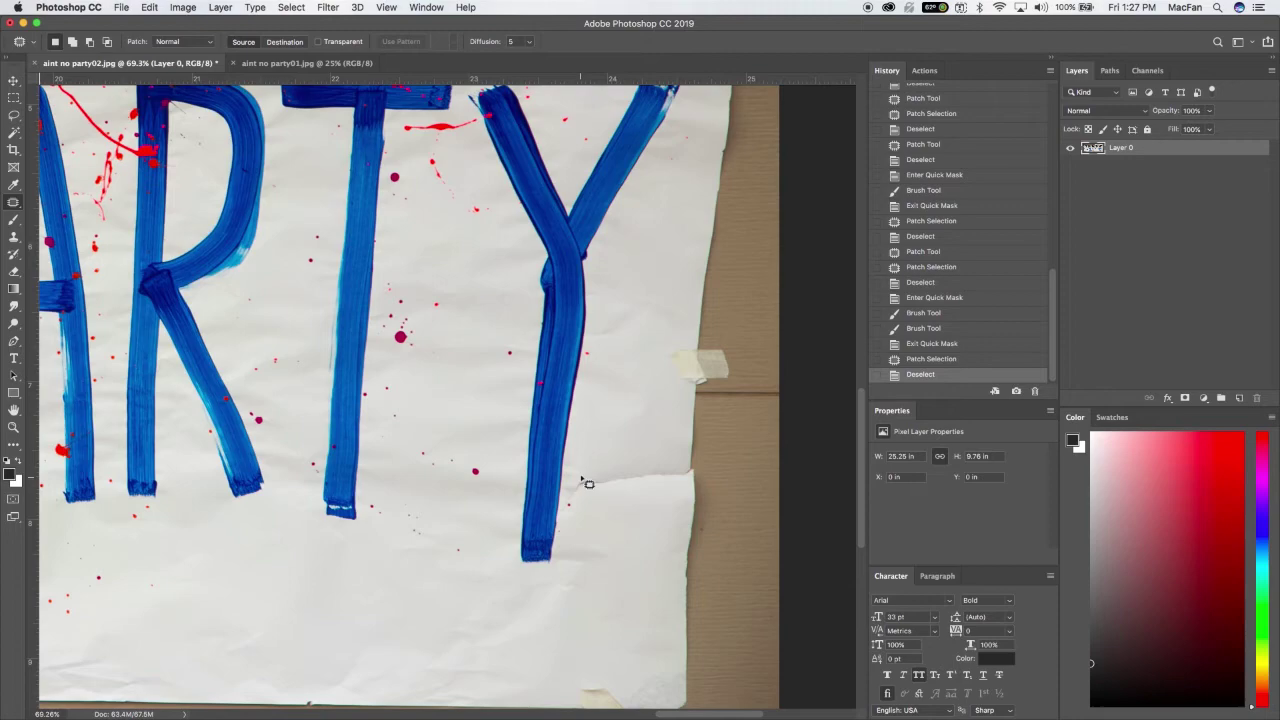
pyautogui.moveTo(627, 491); pyautogui.dragTo(660, 487)
pyautogui.moveTo(663, 470); pyautogui.dragTo(646, 447)
pyautogui.press('super+d')
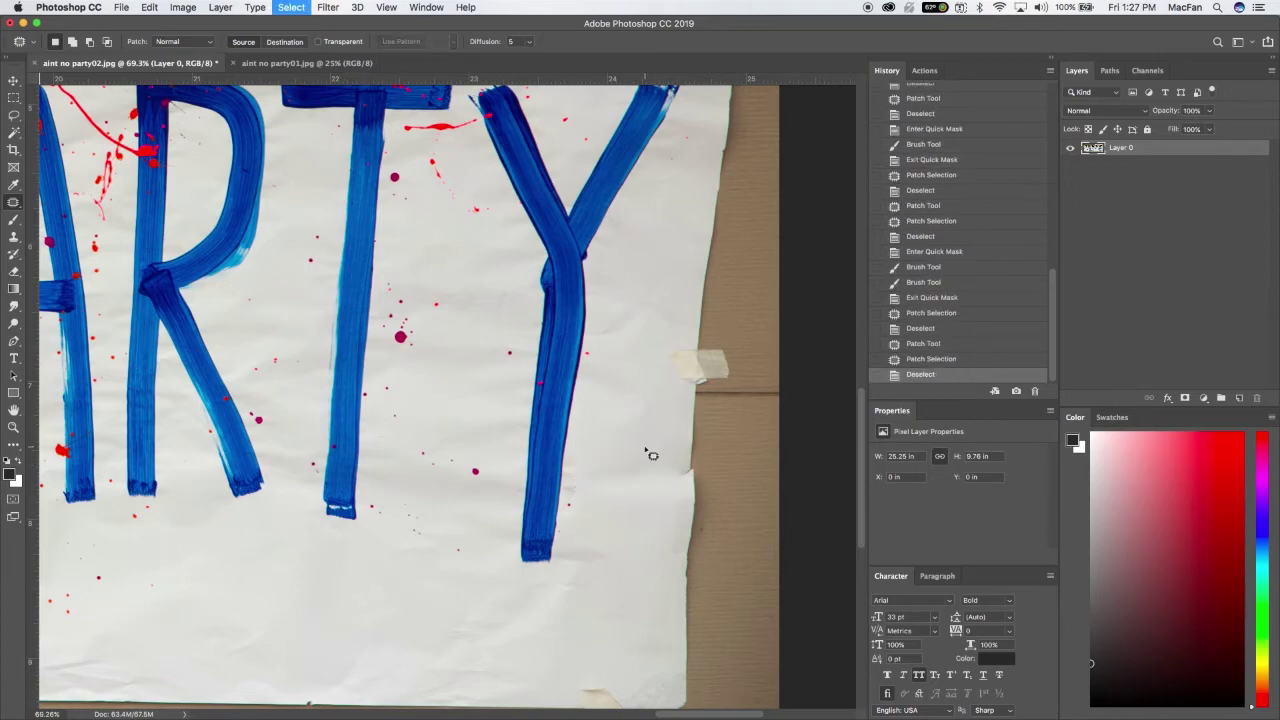
# Step: Set the Eyedropper to 11 by 11 Average and sample the near-white banner paper as foreground
pyautogui.press('super+0')
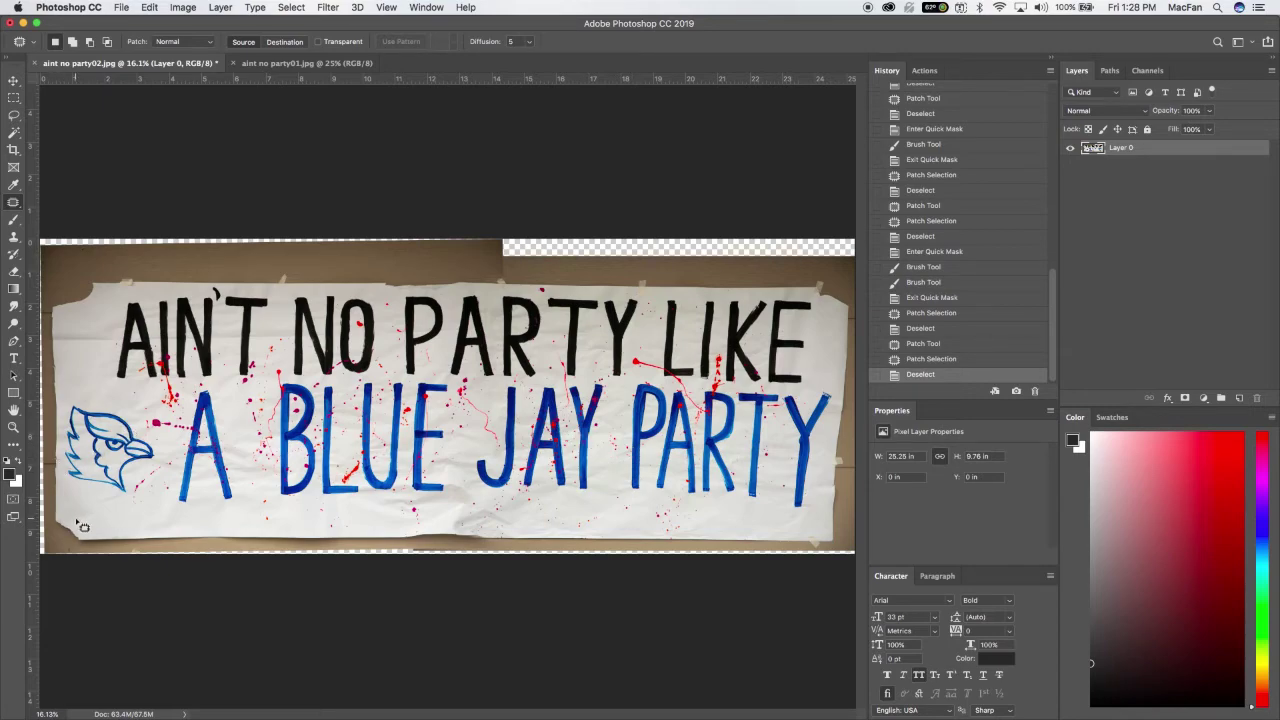
pyautogui.press('m')
pyautogui.press('i')
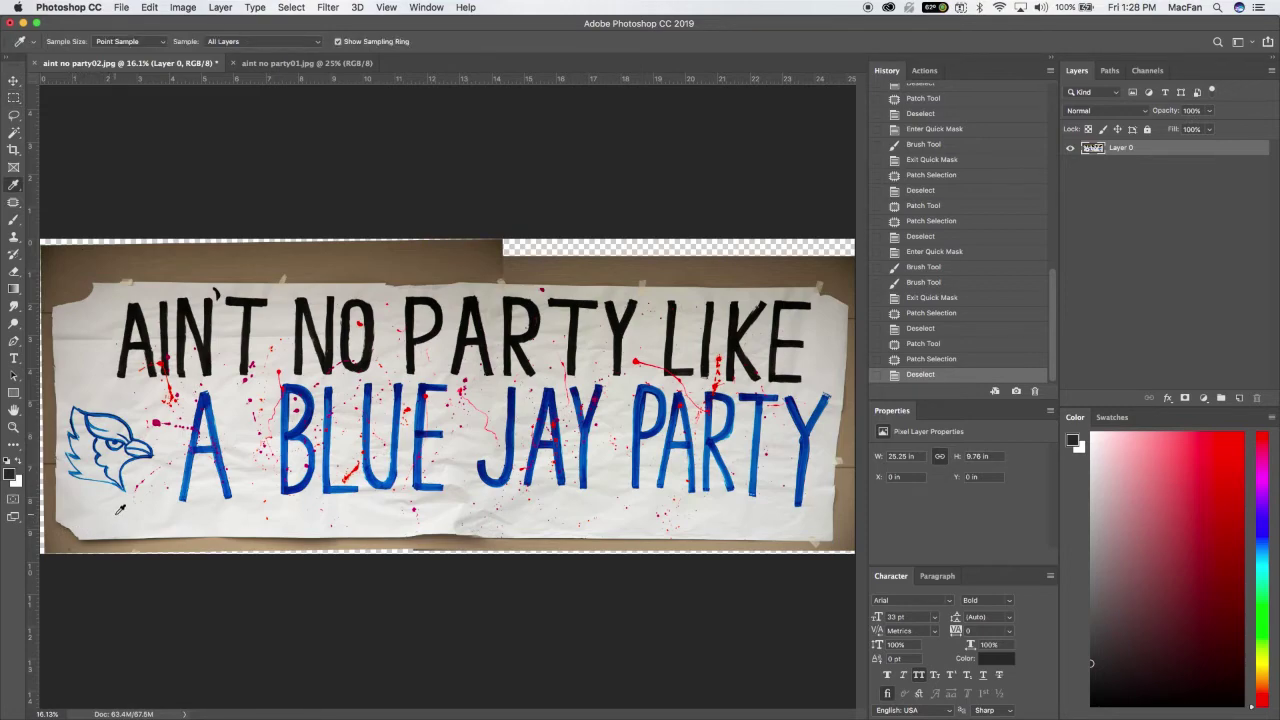
pyautogui.click(128, 43)
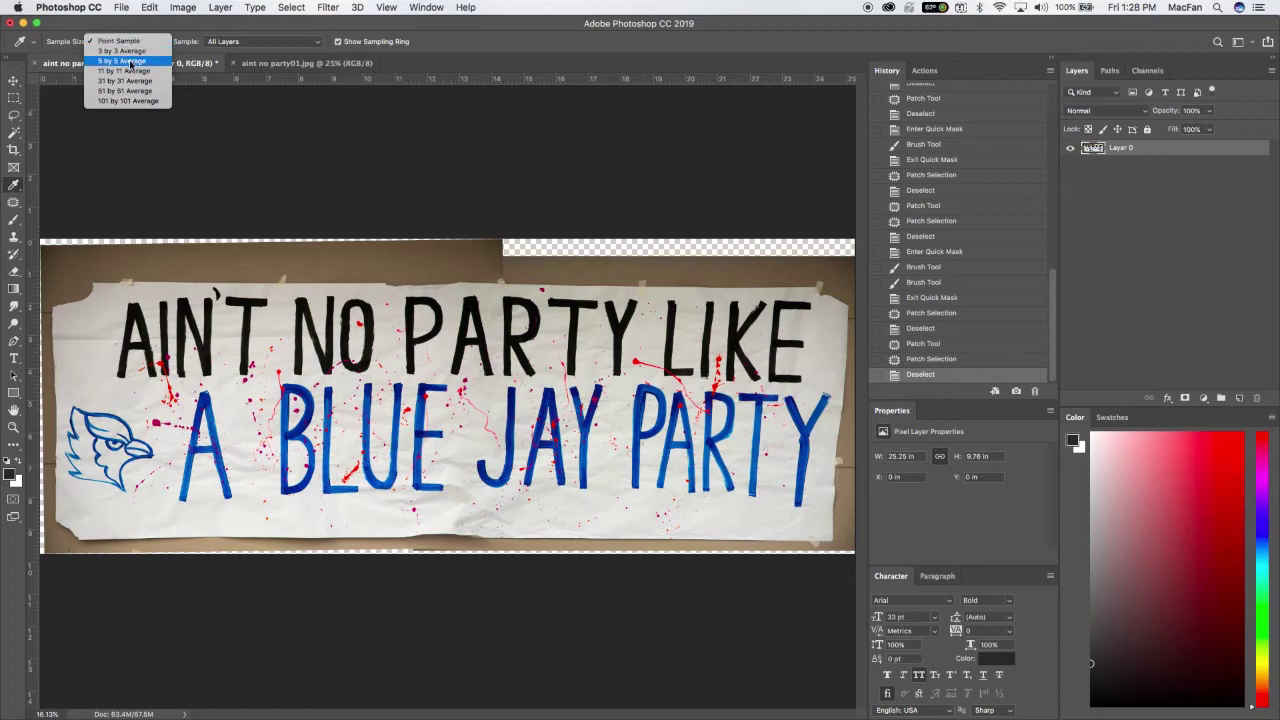
pyautogui.click(131, 71)
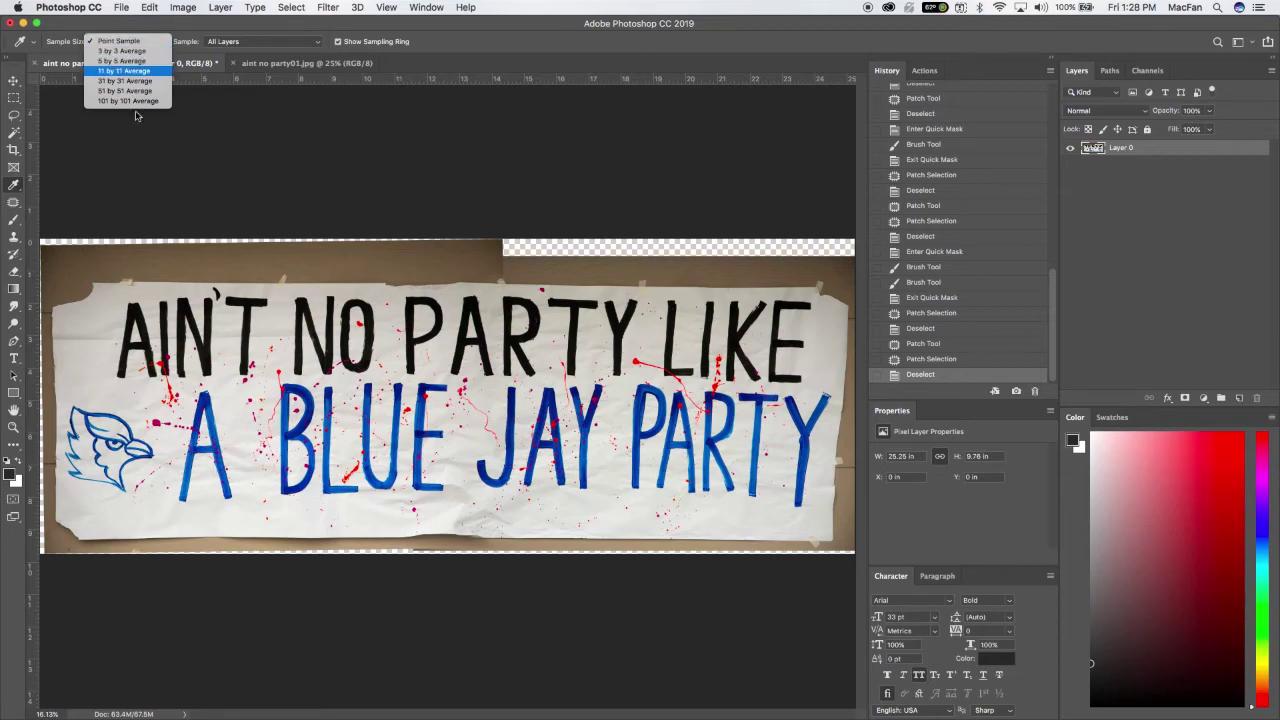
pyautogui.click(155, 524)
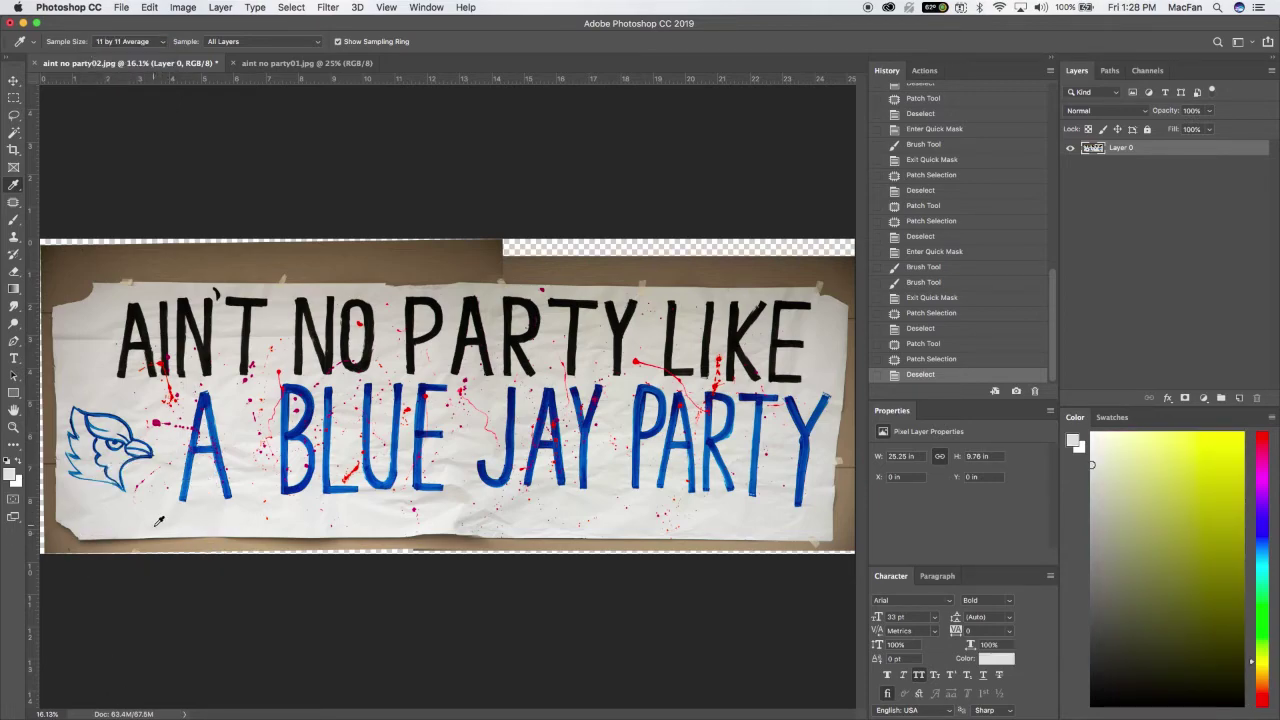
pyautogui.click(158, 521)
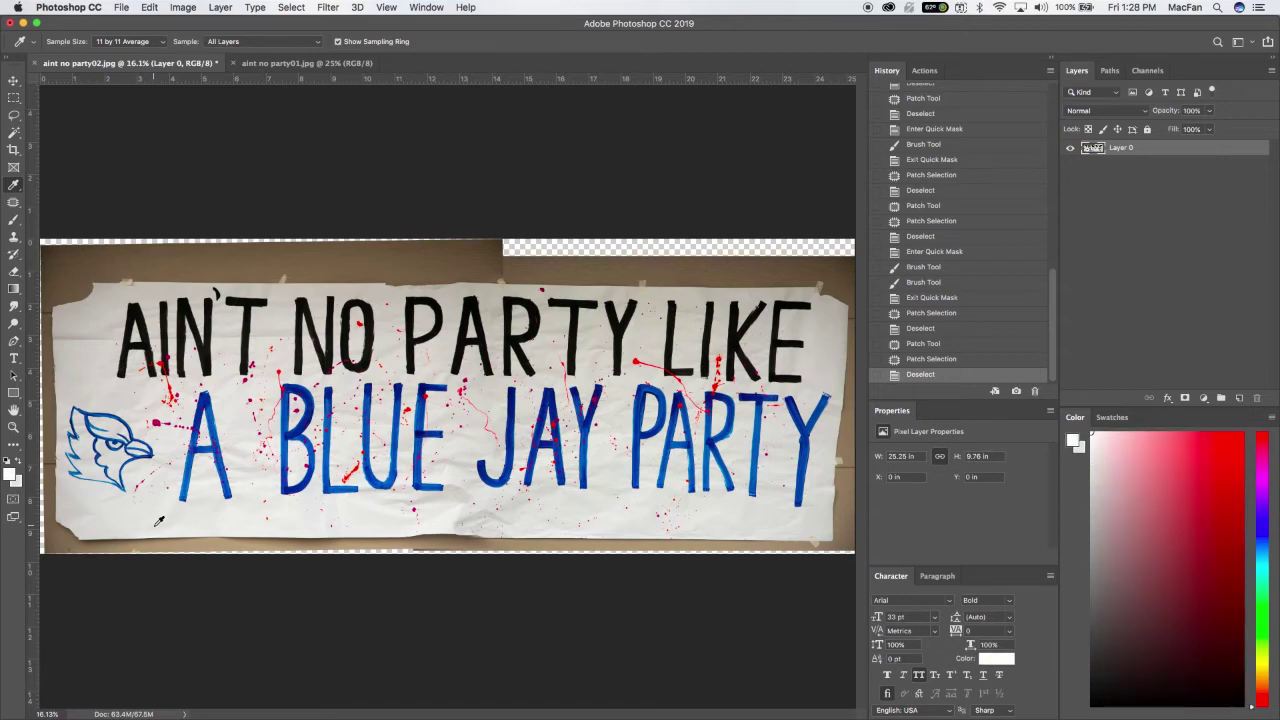
# Step: Marquee a thin strip along the banner's bottom edge and fill it with the near-white paper colour
pyautogui.press('m')
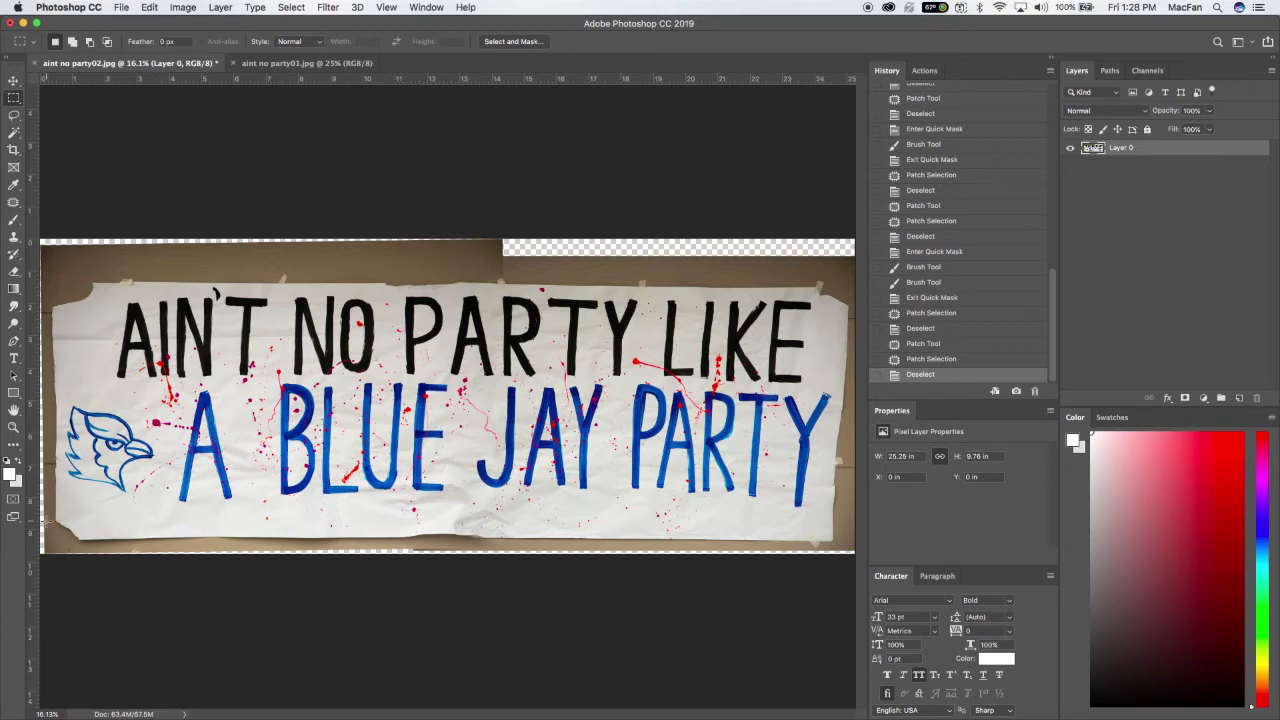
pyautogui.press('super+minus')
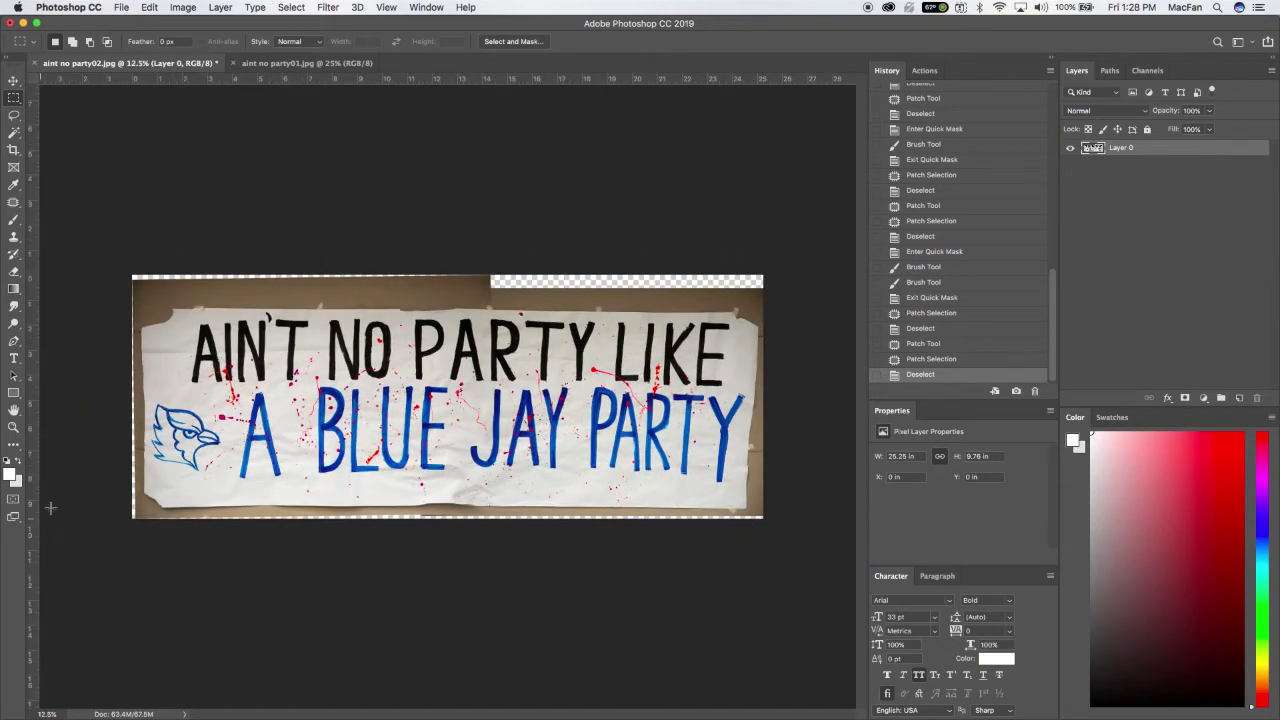
pyautogui.moveTo(125, 500); pyautogui.dragTo(820, 640)
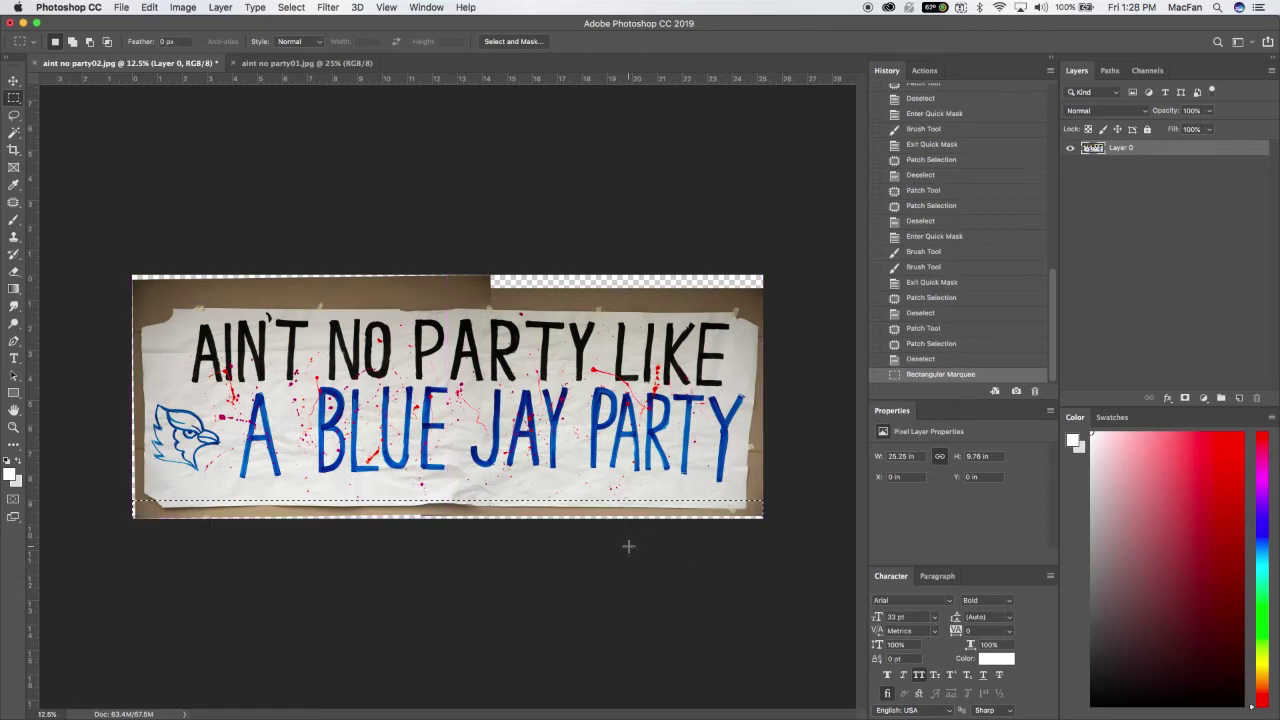
pyautogui.press('Down')
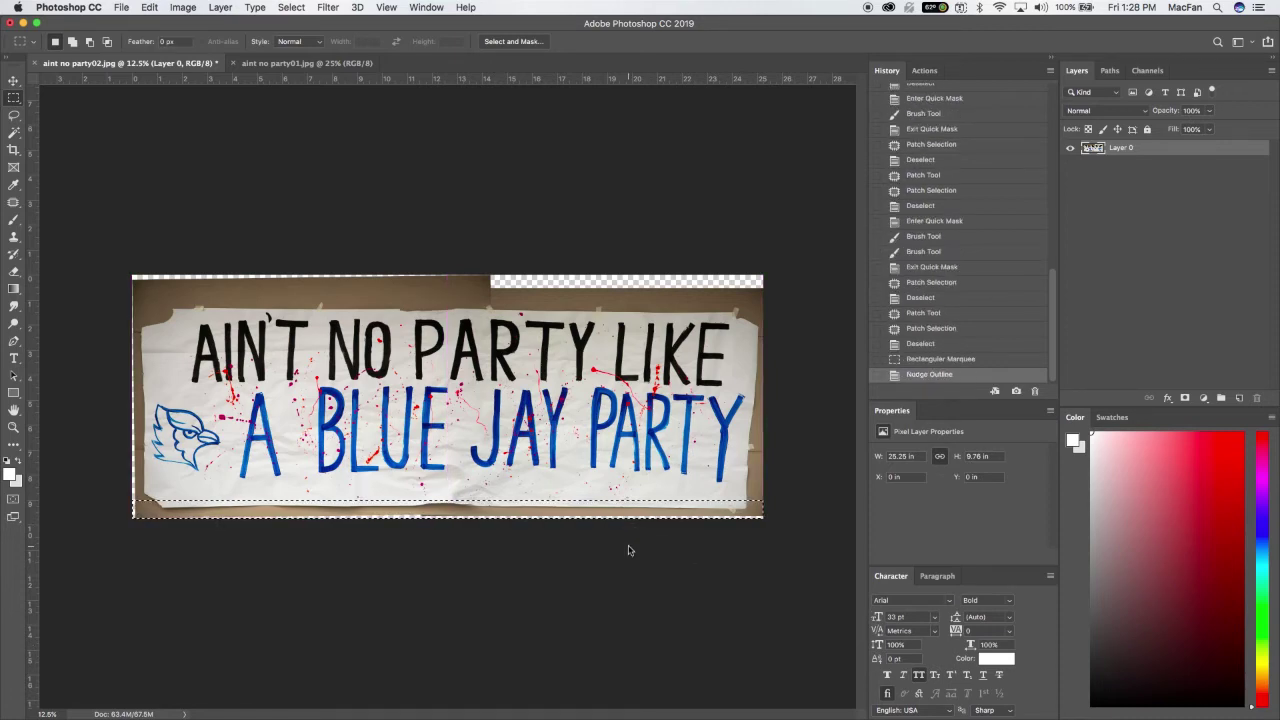
pyautogui.press('Down')
pyautogui.press('Down')
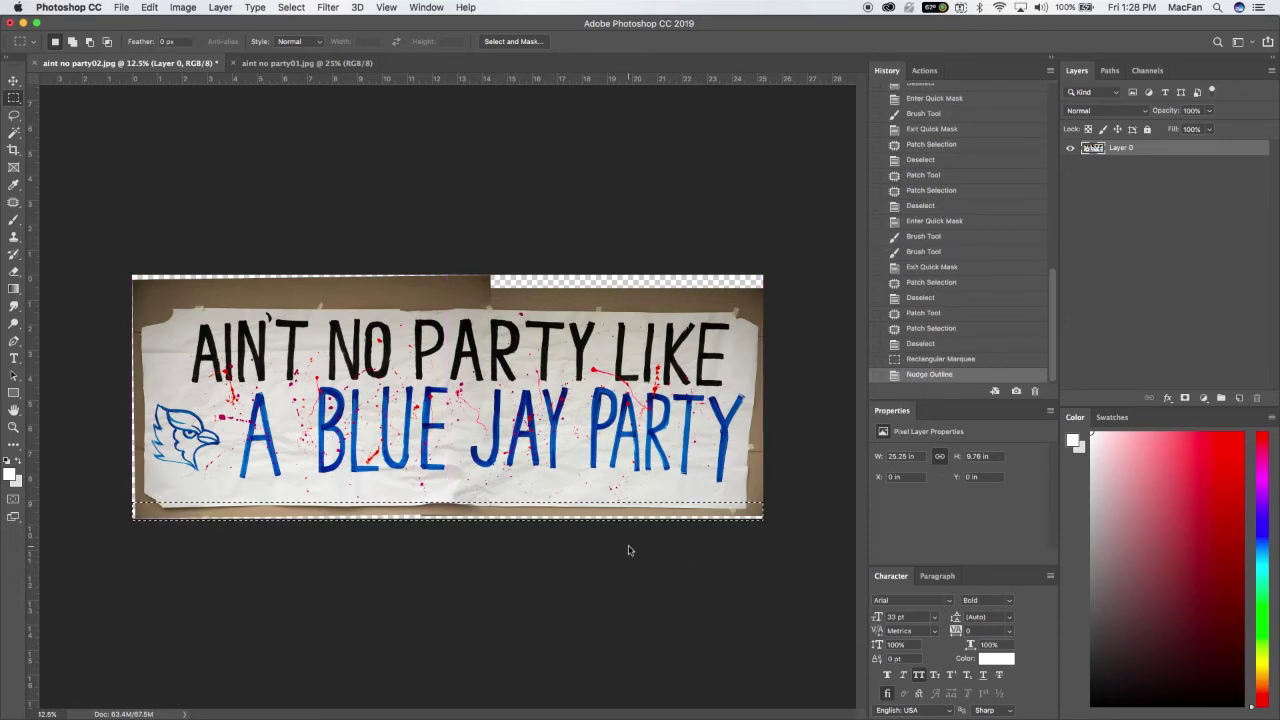
pyautogui.hotkey('alt', 'BackSpace')
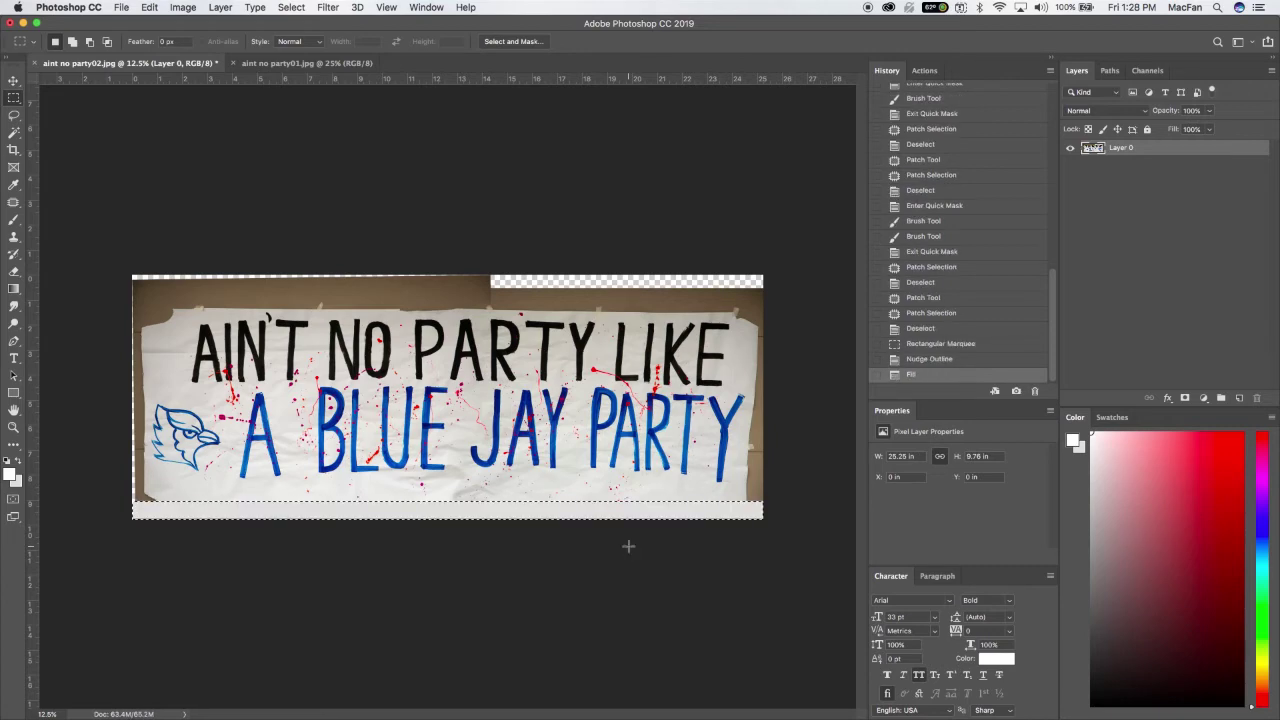
pyautogui.press('super+d')
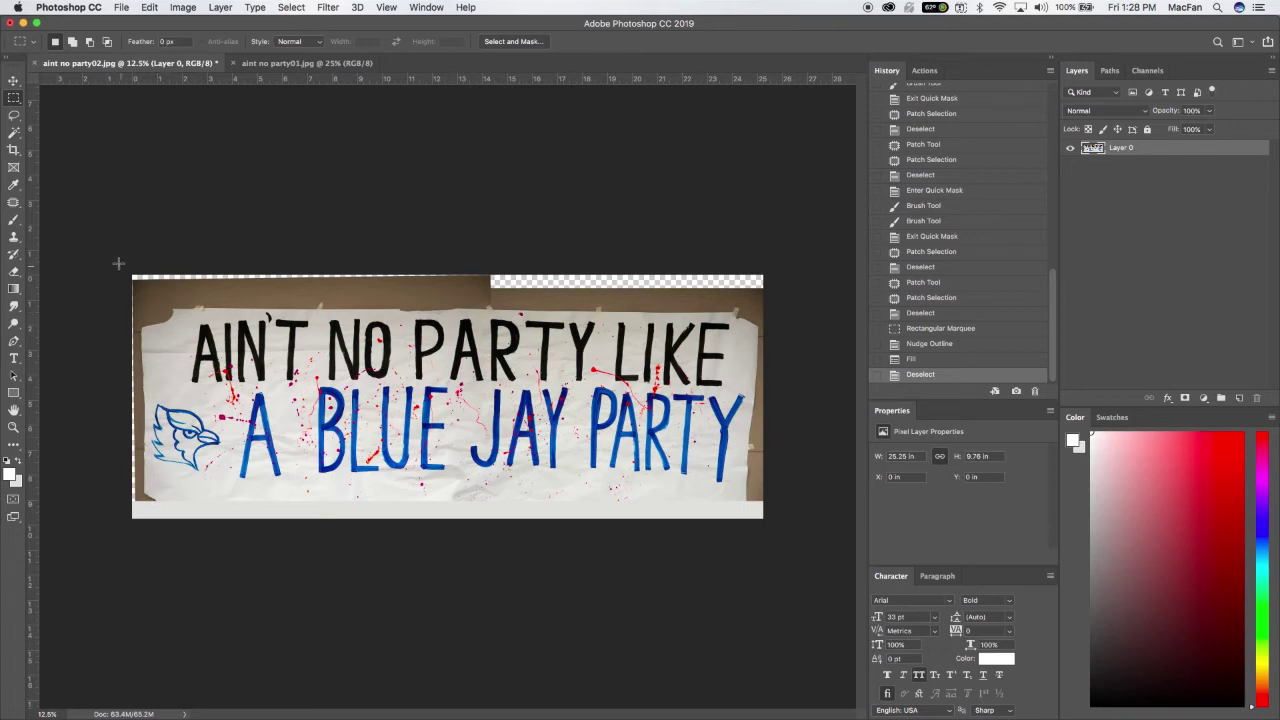
# Step: Fill strips along the left and top edges of the image with the paper colour
pyautogui.moveTo(133, 275); pyautogui.dragTo(147, 518)
pyautogui.hotkey('alt', 'BackSpace')
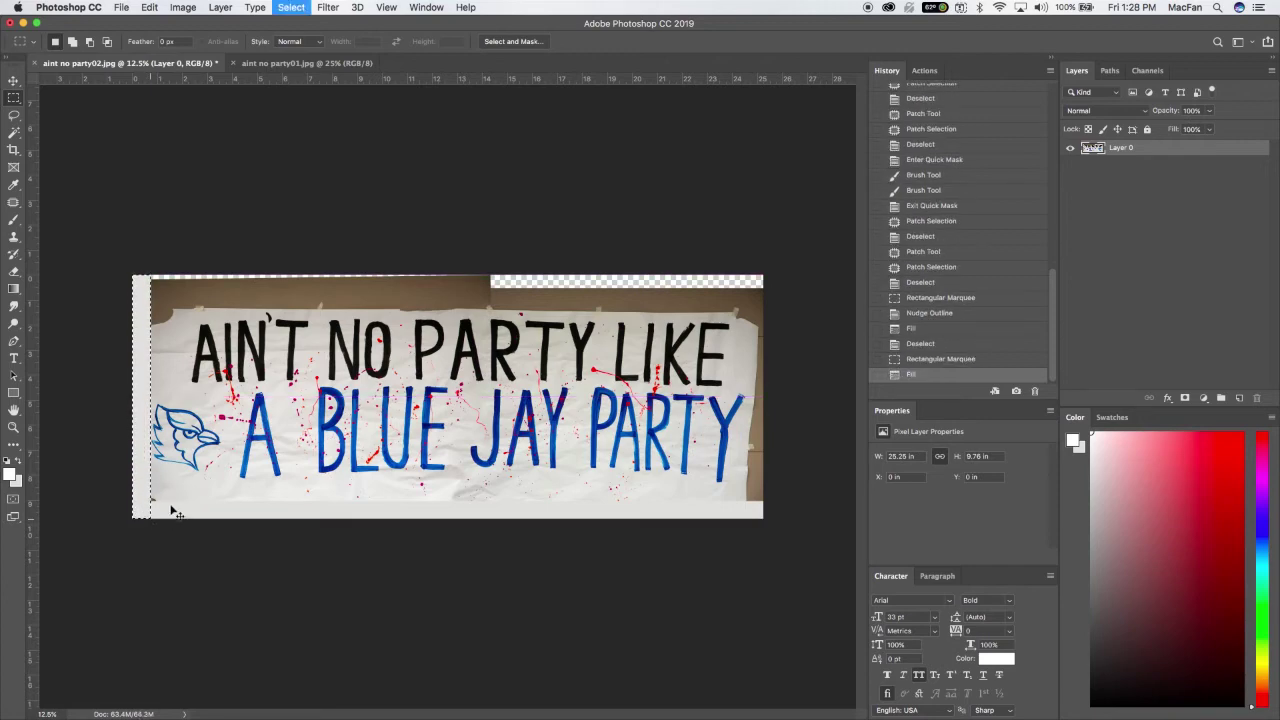
pyautogui.hotkey('ctrl', 'd')
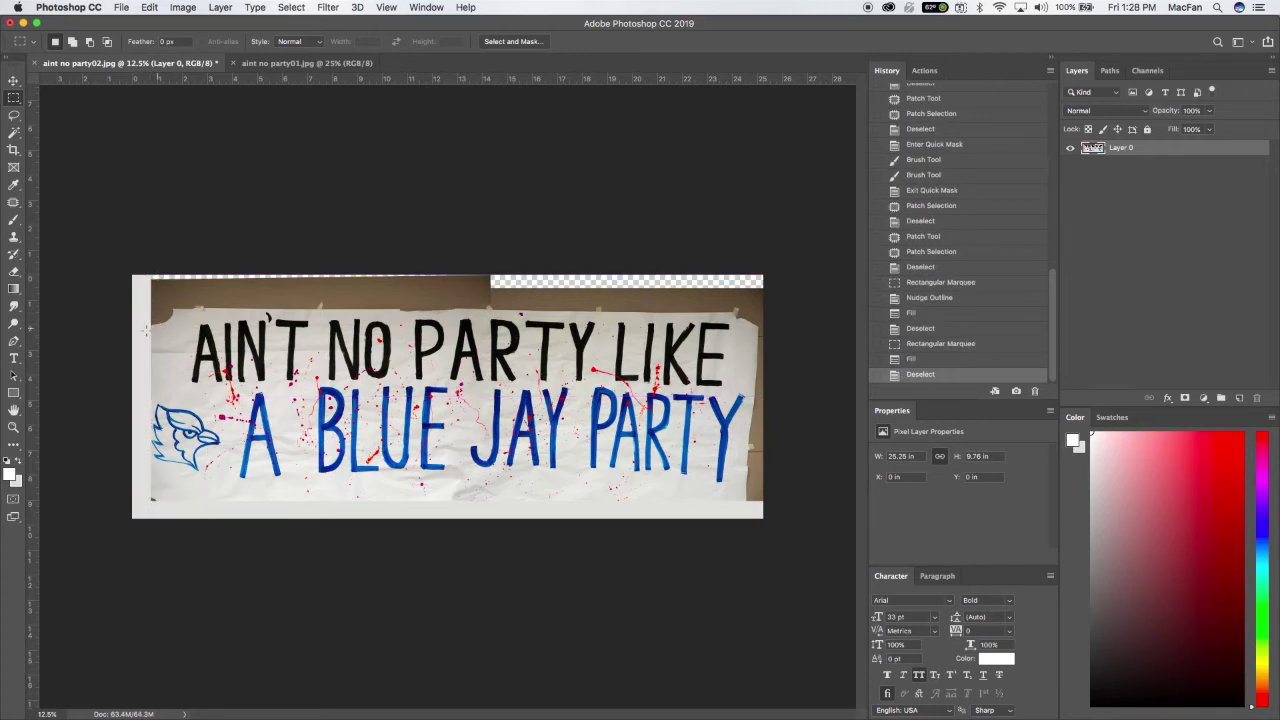
pyautogui.moveTo(150, 268); pyautogui.dragTo(705, 310)
pyautogui.moveTo(750, 320); pyautogui.dragTo(776, 312)
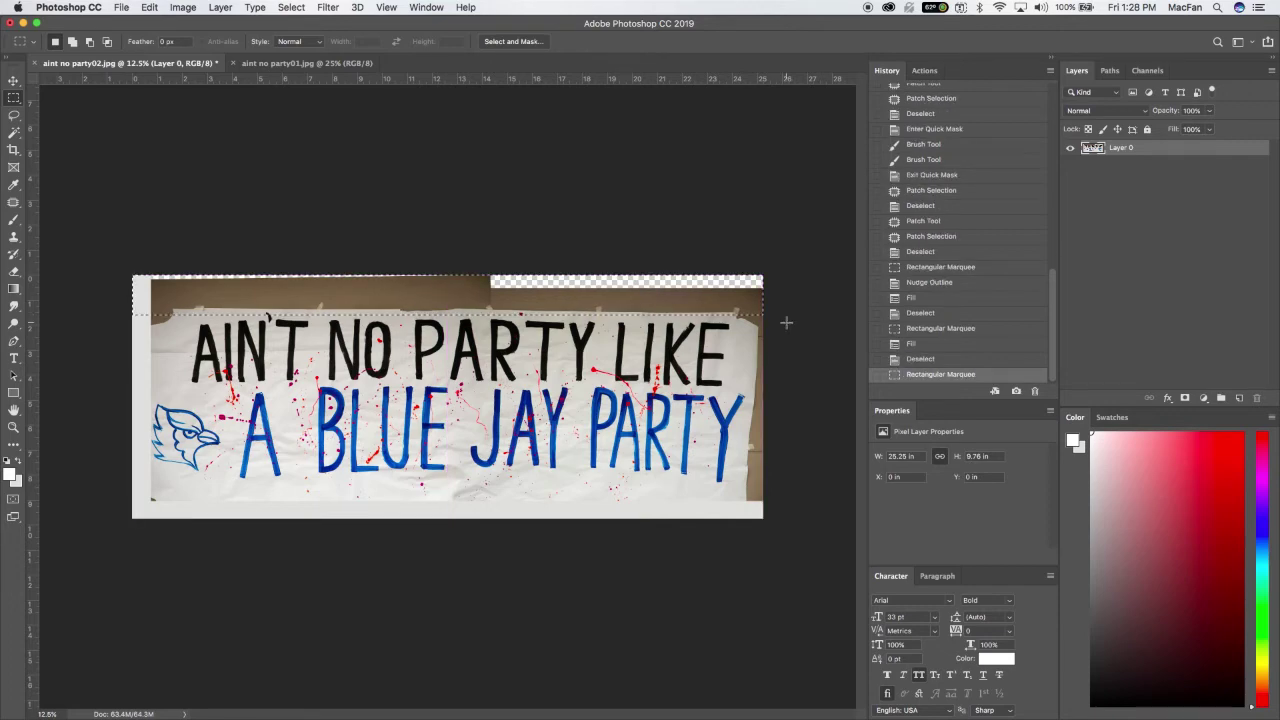
pyautogui.hotkey('alt', 'BackSpace')
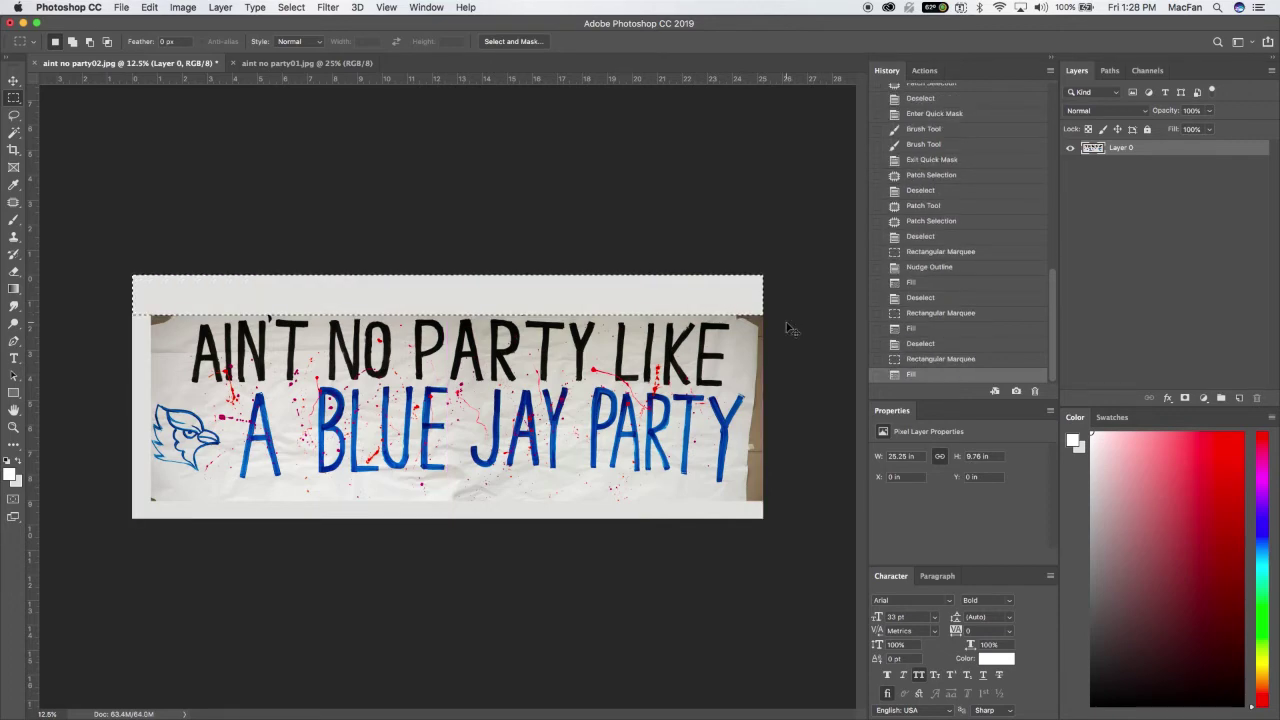
pyautogui.press('super+d')
# Step: Fill a strip along the image's right edge with the paper colour
pyautogui.moveTo(741, 270); pyautogui.dragTo(818, 516)
pyautogui.hotkey('shift', 'Right')
pyautogui.hotkey('shift', 'Right')
pyautogui.hotkey('shift', 'Right')
pyautogui.hotkey('shift', 'Right')
pyautogui.hotkey('shift', 'Right')
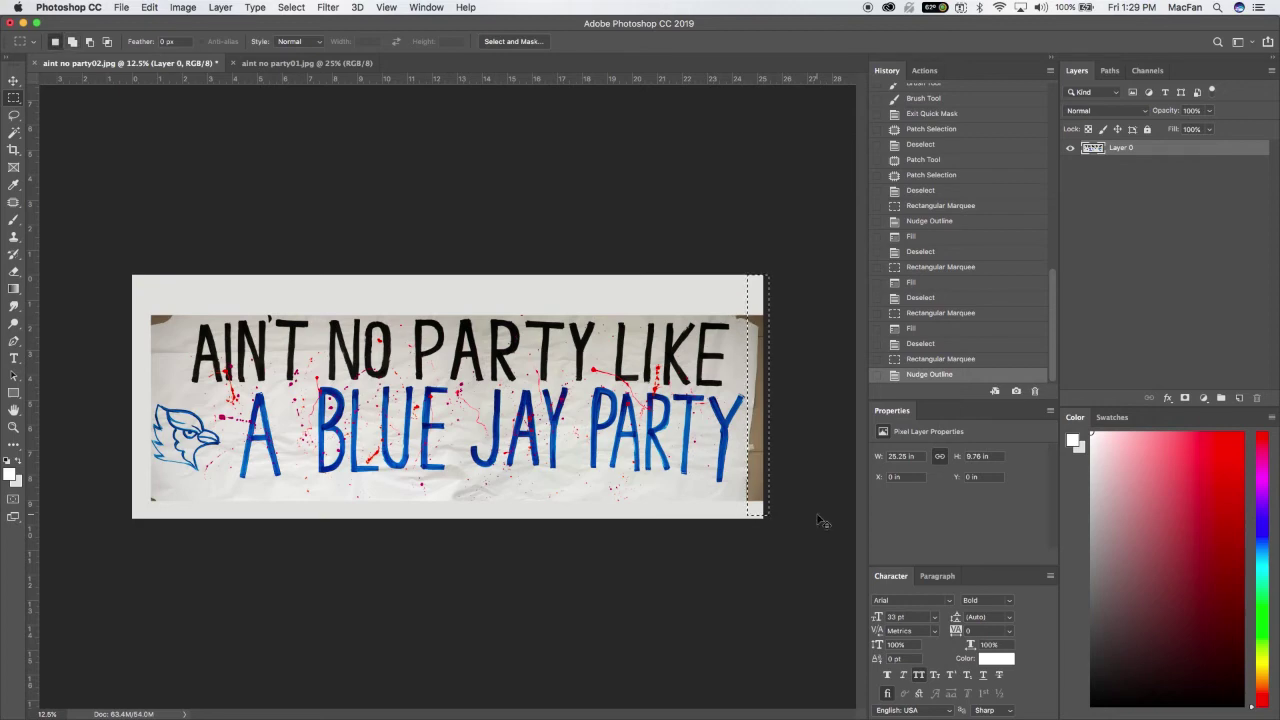
pyautogui.hotkey('alt', 'BackSpace')
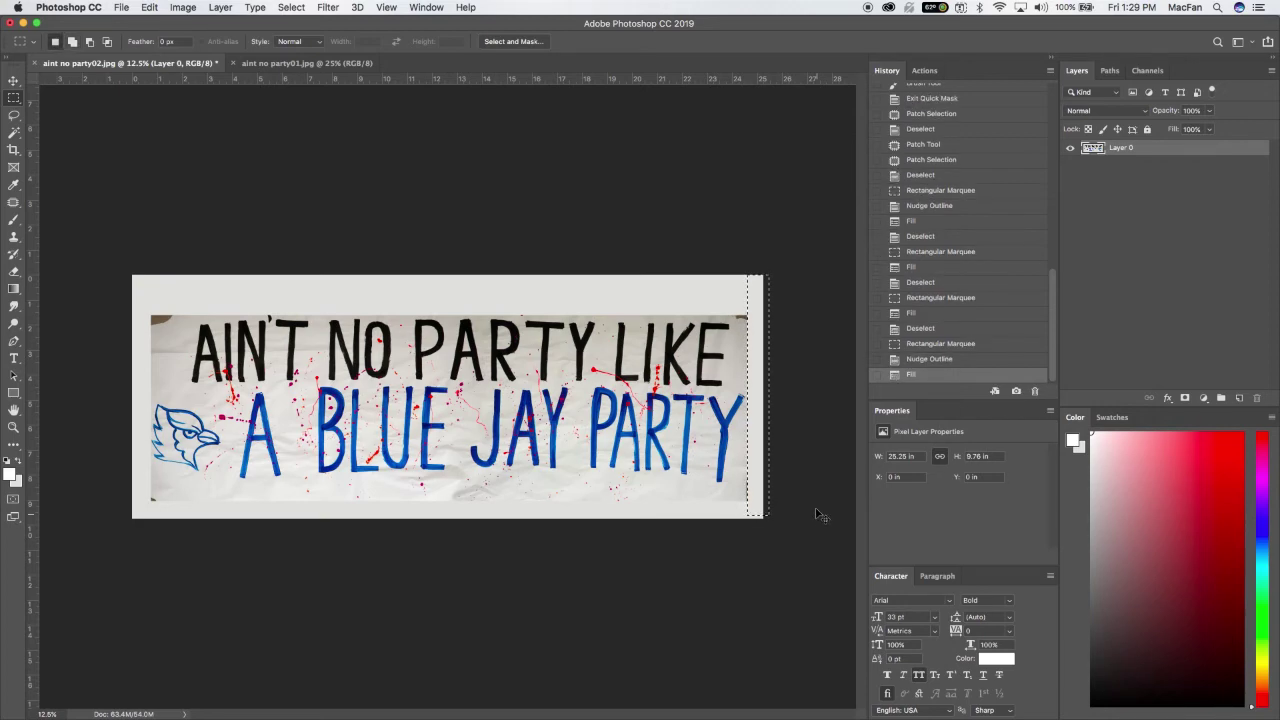
pyautogui.press('super+d')
# Step: Fill the gaps at the banner's top-right and top-left corners with the paper colour
pyautogui.moveTo(730, 303); pyautogui.dragTo(752, 318)
pyautogui.hotkey('alt', 'BackSpace')
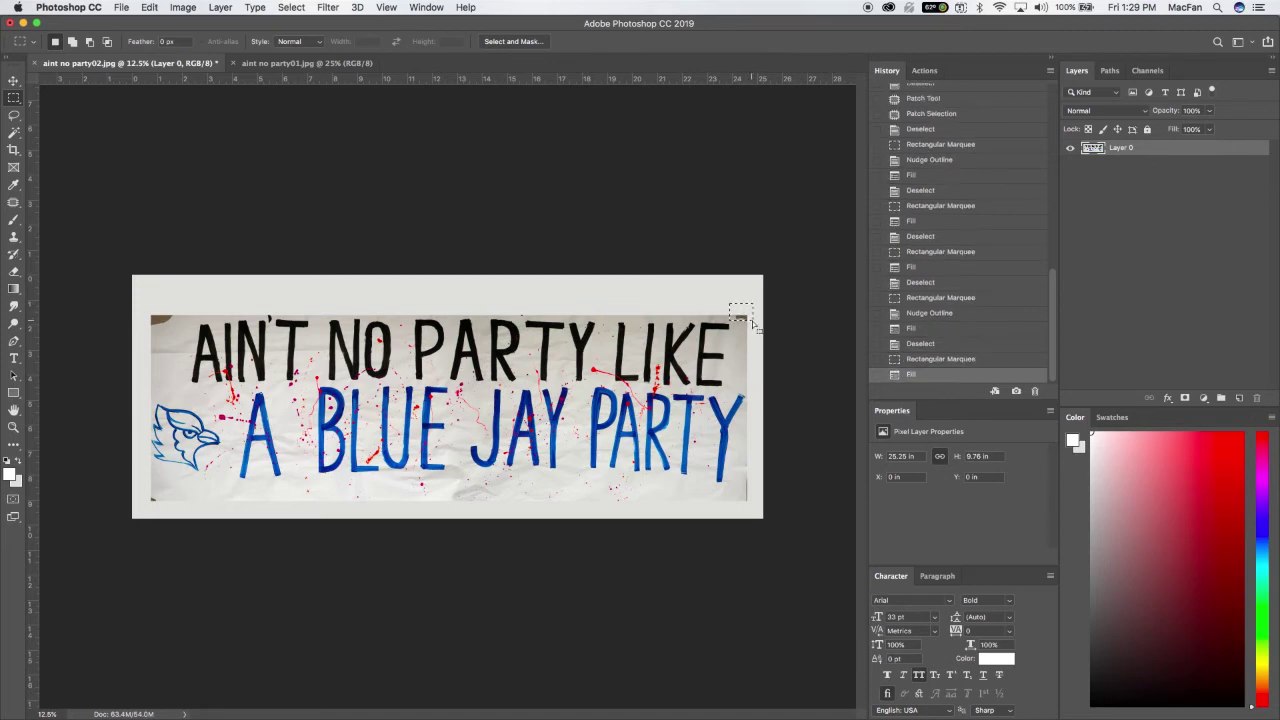
pyautogui.press('super+d')
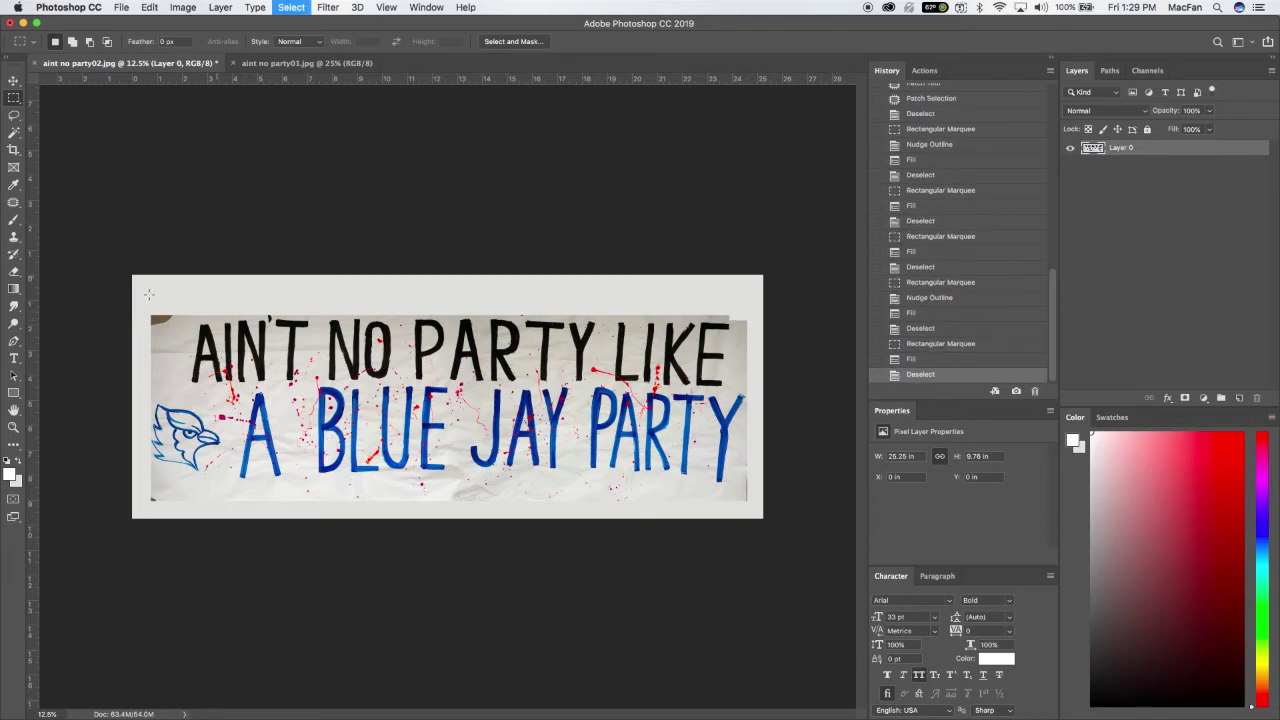
pyautogui.moveTo(145, 309); pyautogui.dragTo(182, 332)
pyautogui.hotkey('alt', 'BackSpace')
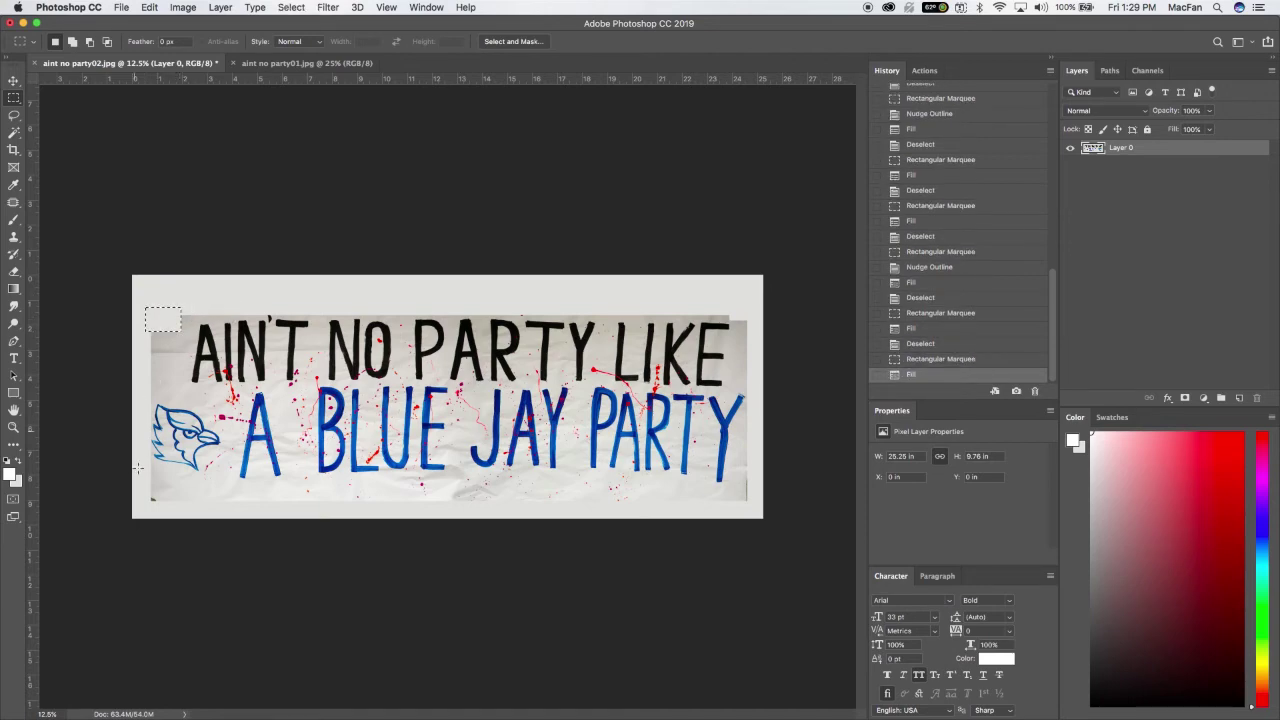
# Step: Fill the bottom-left and lower-right corner gaps with the paper colour
pyautogui.moveTo(142, 488); pyautogui.dragTo(169, 512)
pyautogui.hotkey('alt', 'BackSpace')
pyautogui.hotkey('alt', 'BackSpace')
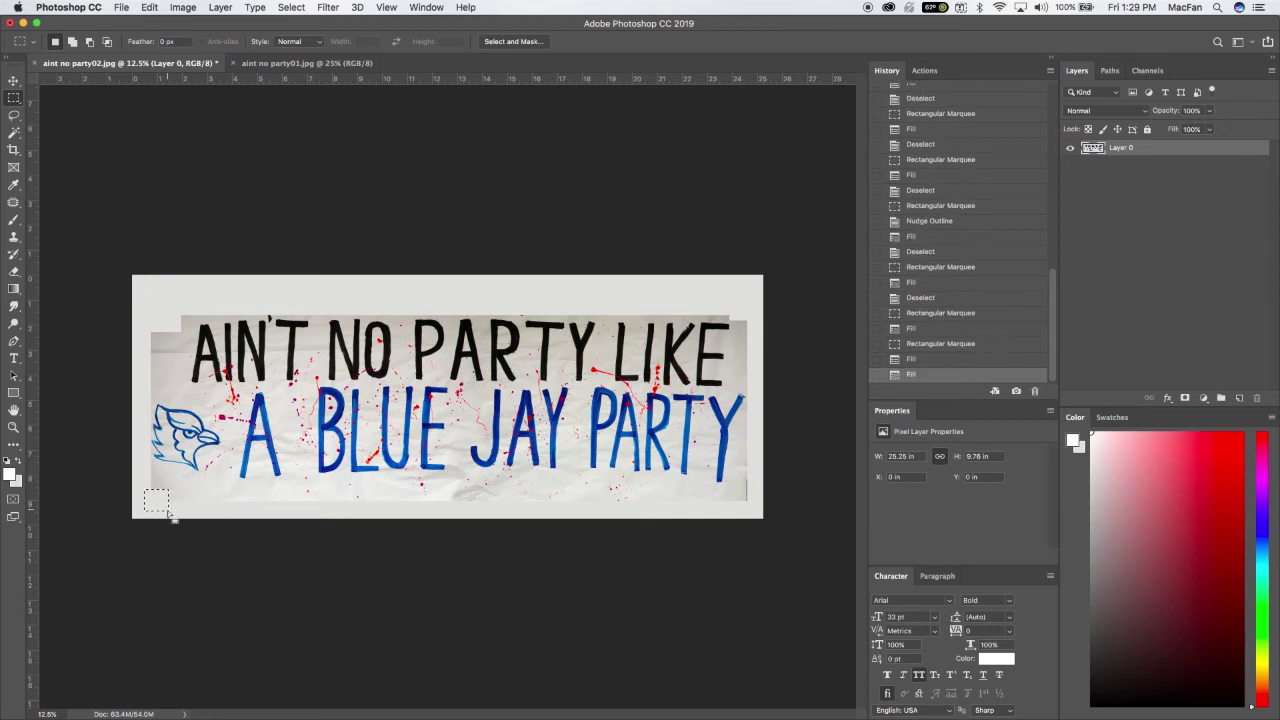
pyautogui.press('super+d')
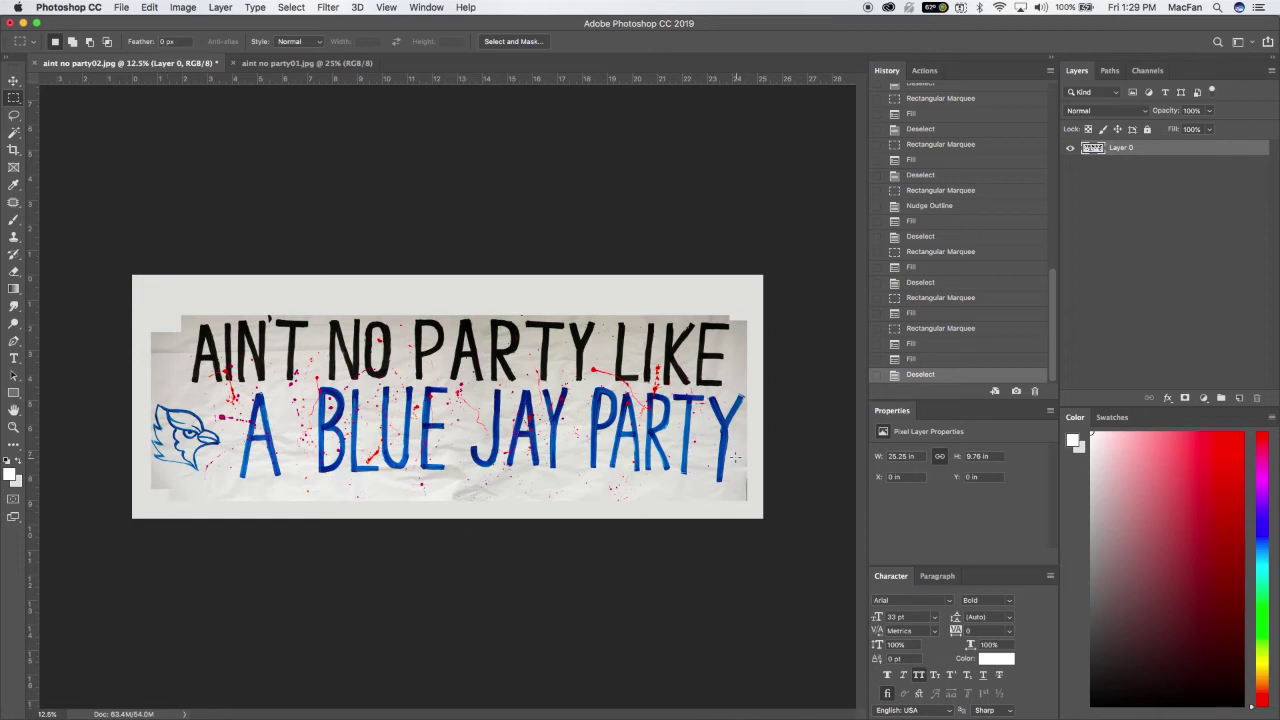
pyautogui.moveTo(740, 456); pyautogui.dragTo(765, 527)
pyautogui.hotkey('alt', 'BackSpace')
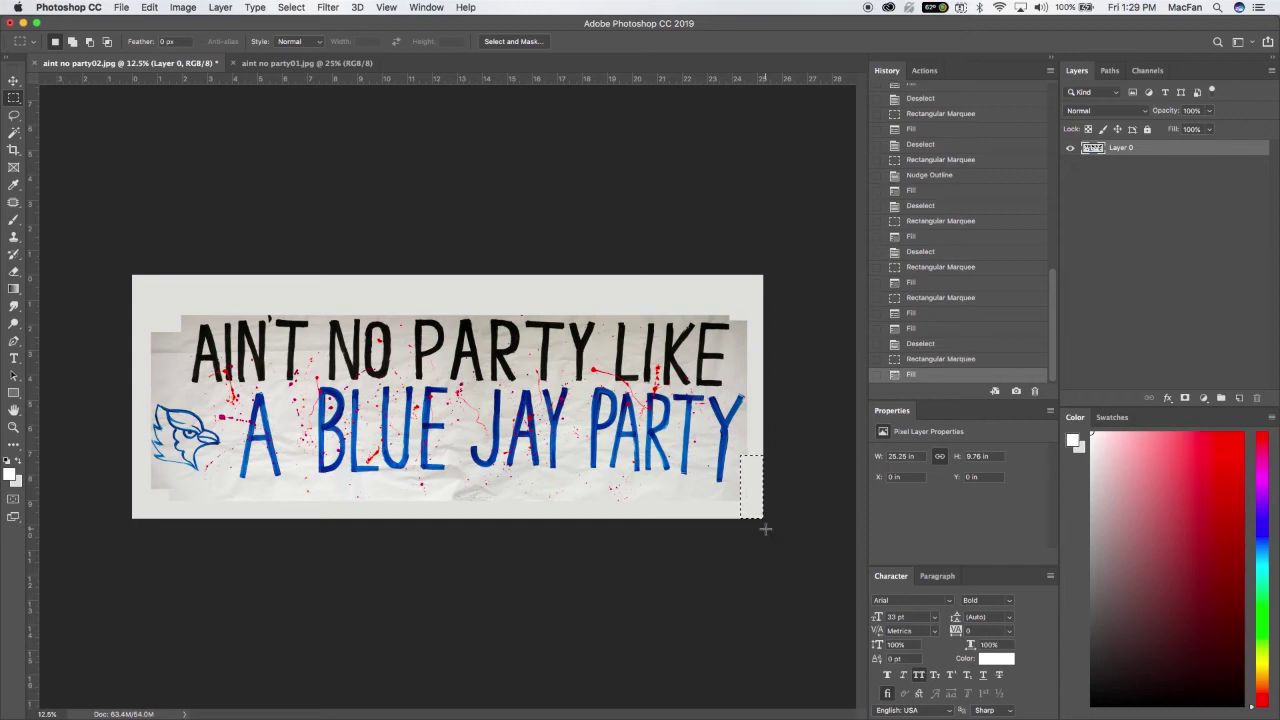
pyautogui.press('super+d')
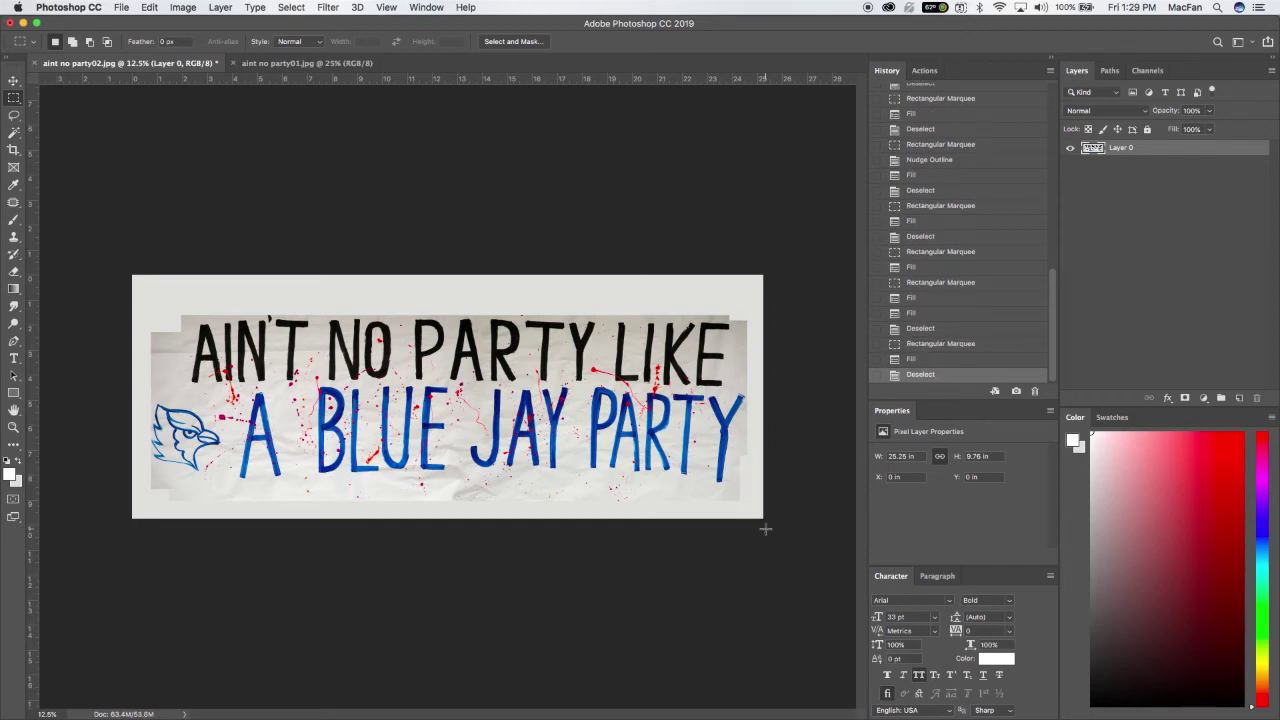